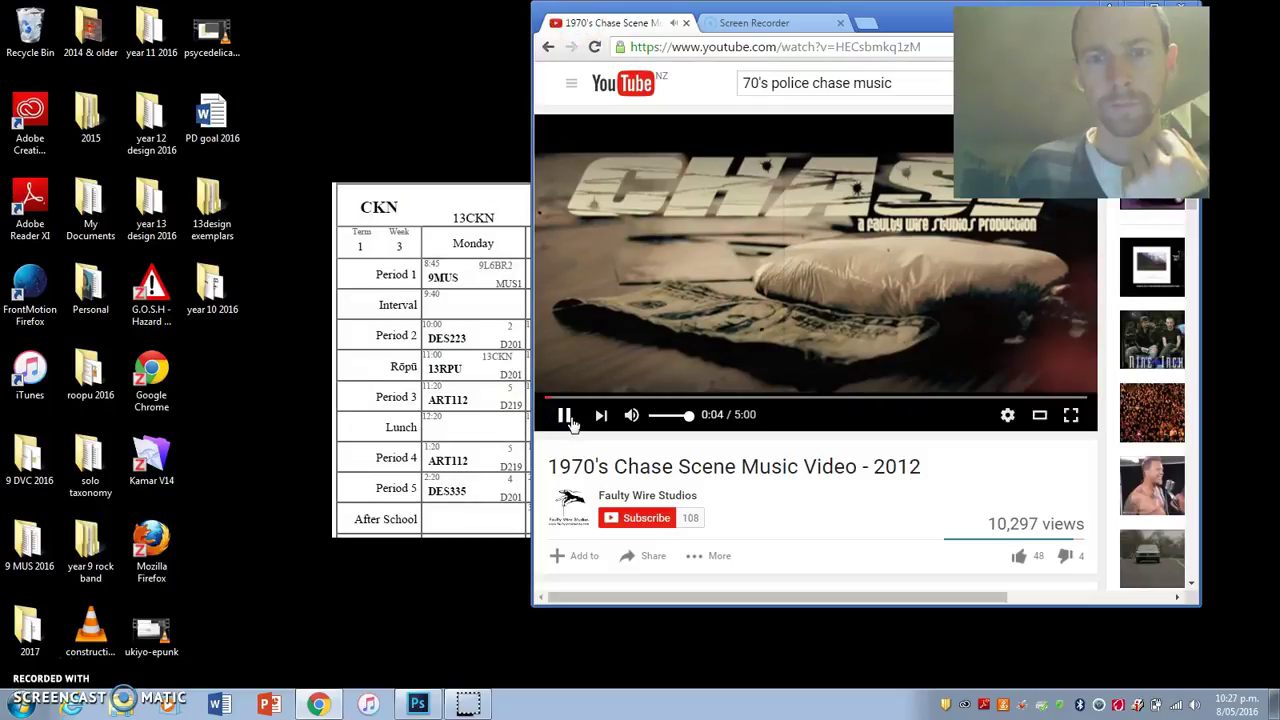
Start the music video, then use Ctrl+O for the Open dialog showing the Art Nouveau + Psychedelic scans.
click(418, 703)
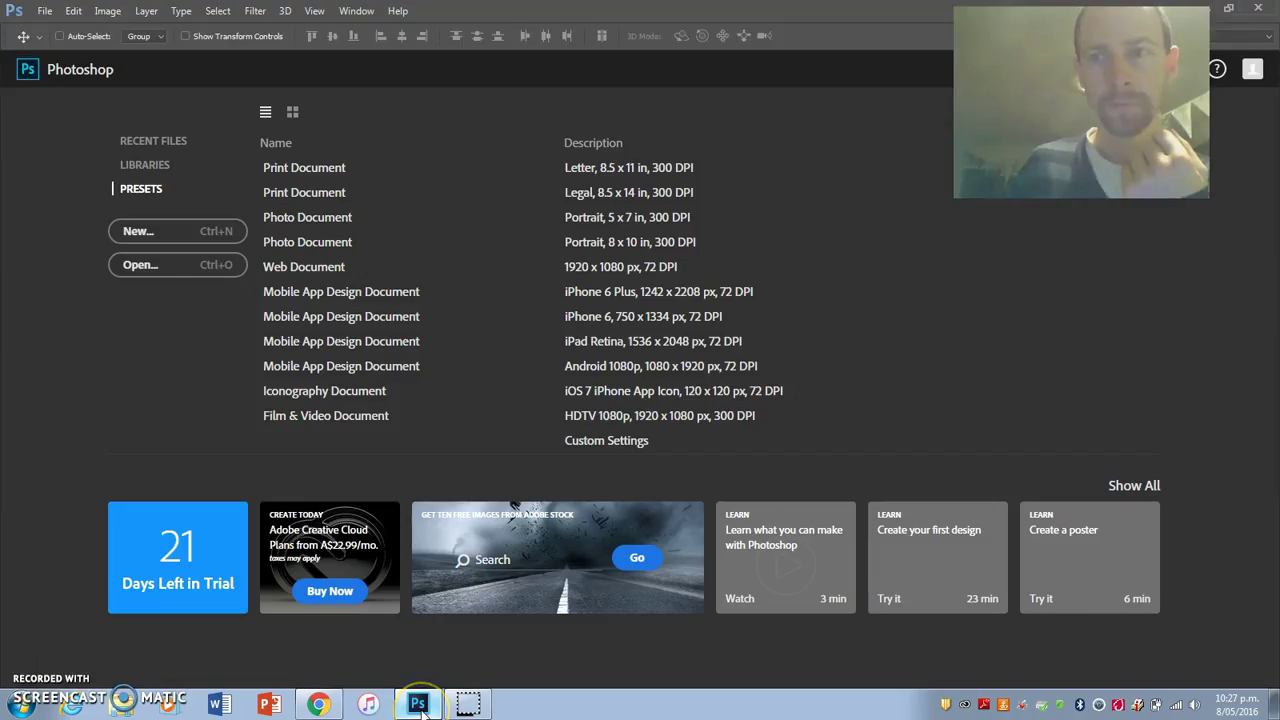
click(44, 11)
key(Escape)
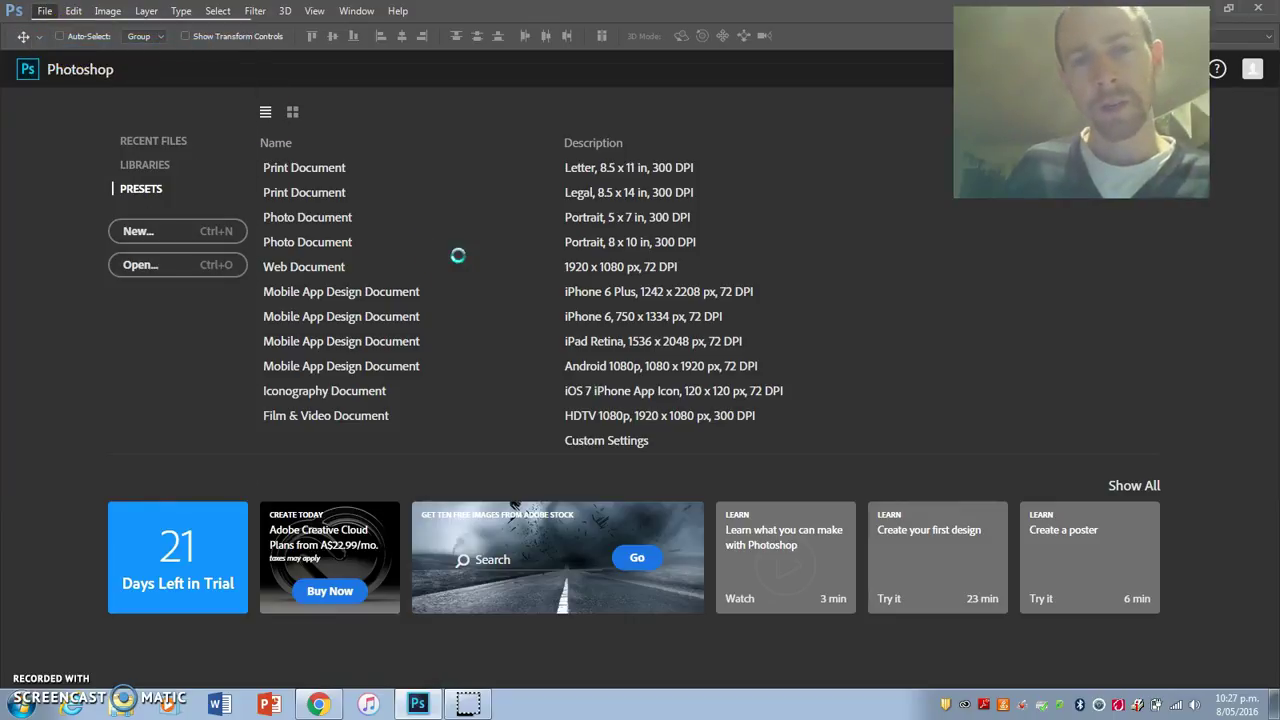
key(ctrl+o)
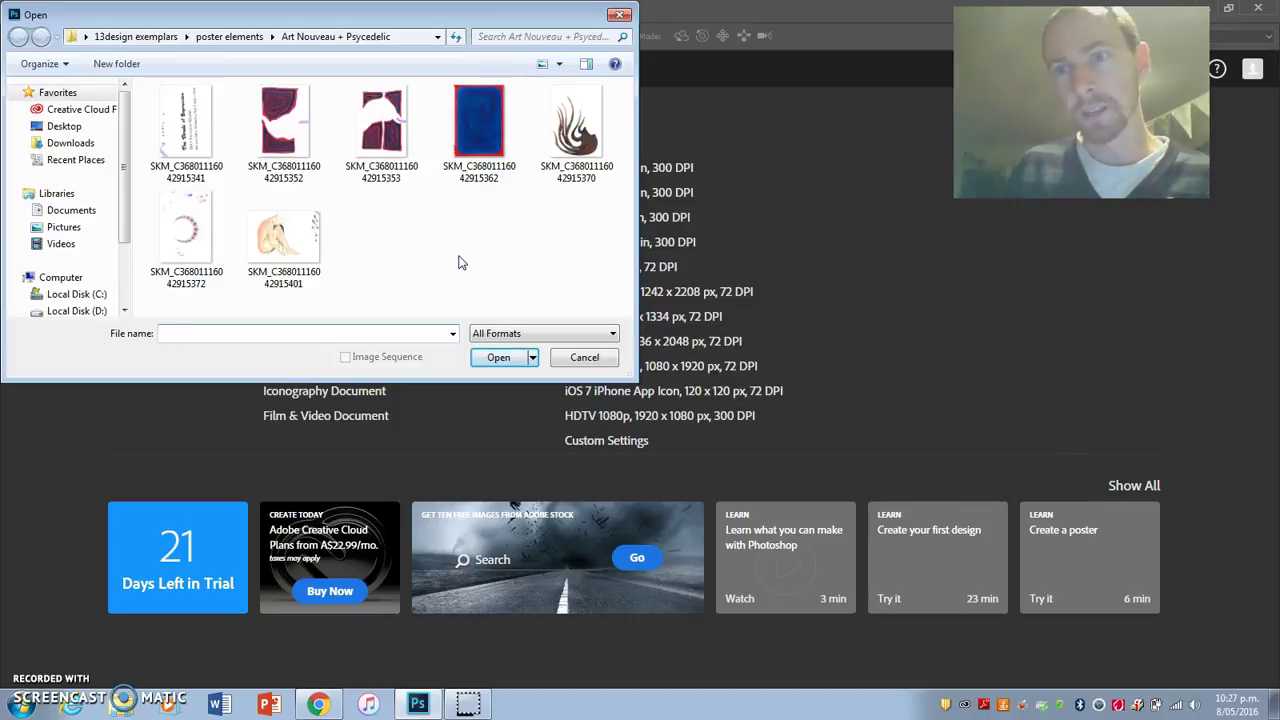
Navigate from poster elements into the Broadside + Grindhouse folder.
click(229, 36)
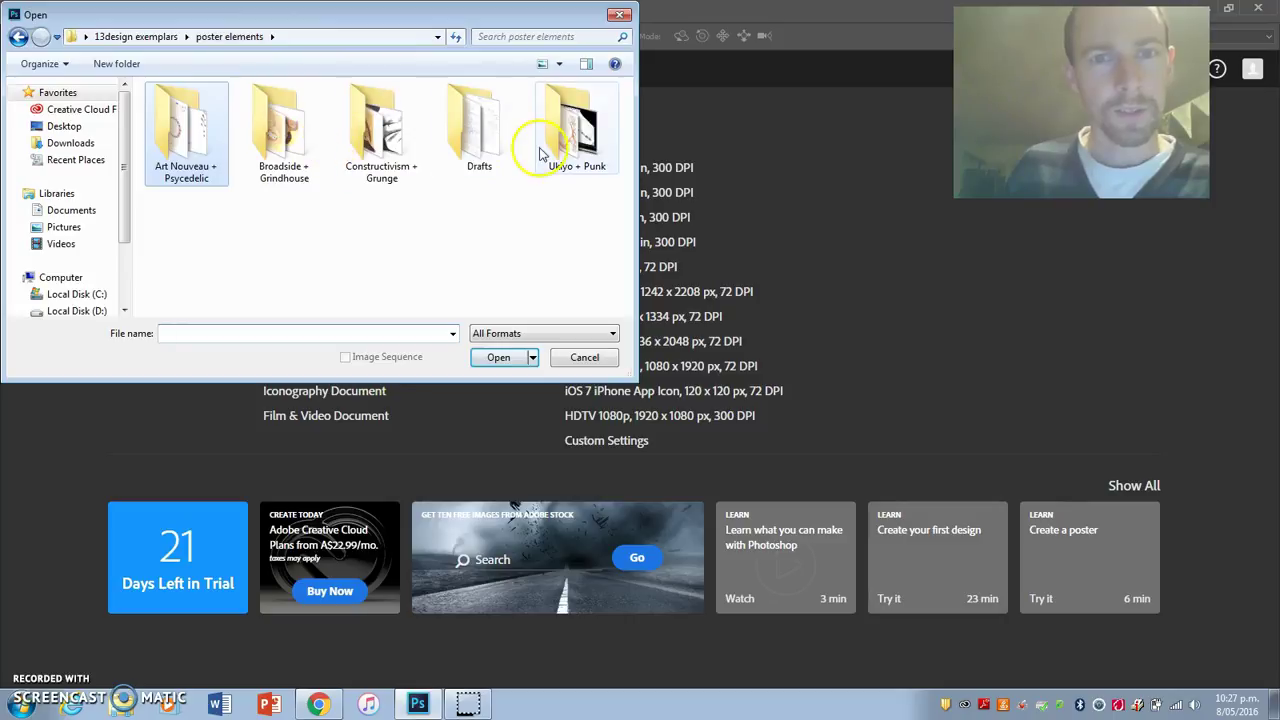
double_click(186, 140)
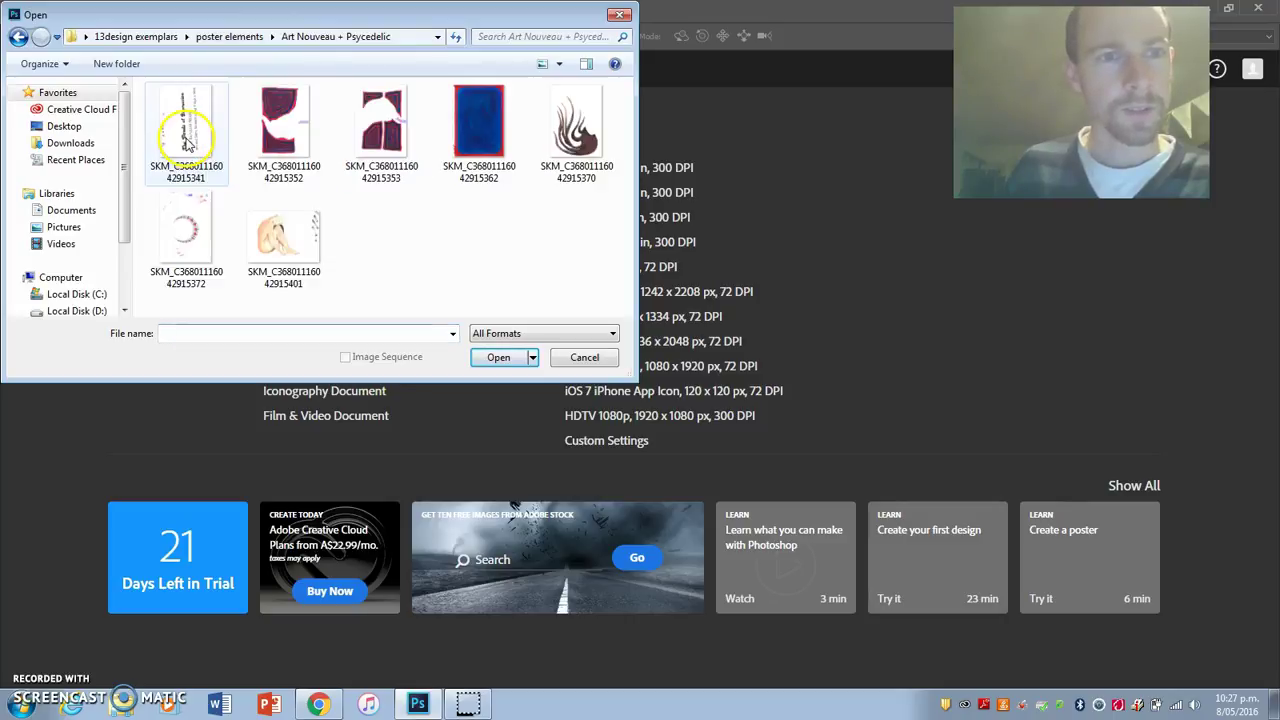
click(18, 36)
double_click(273, 147)
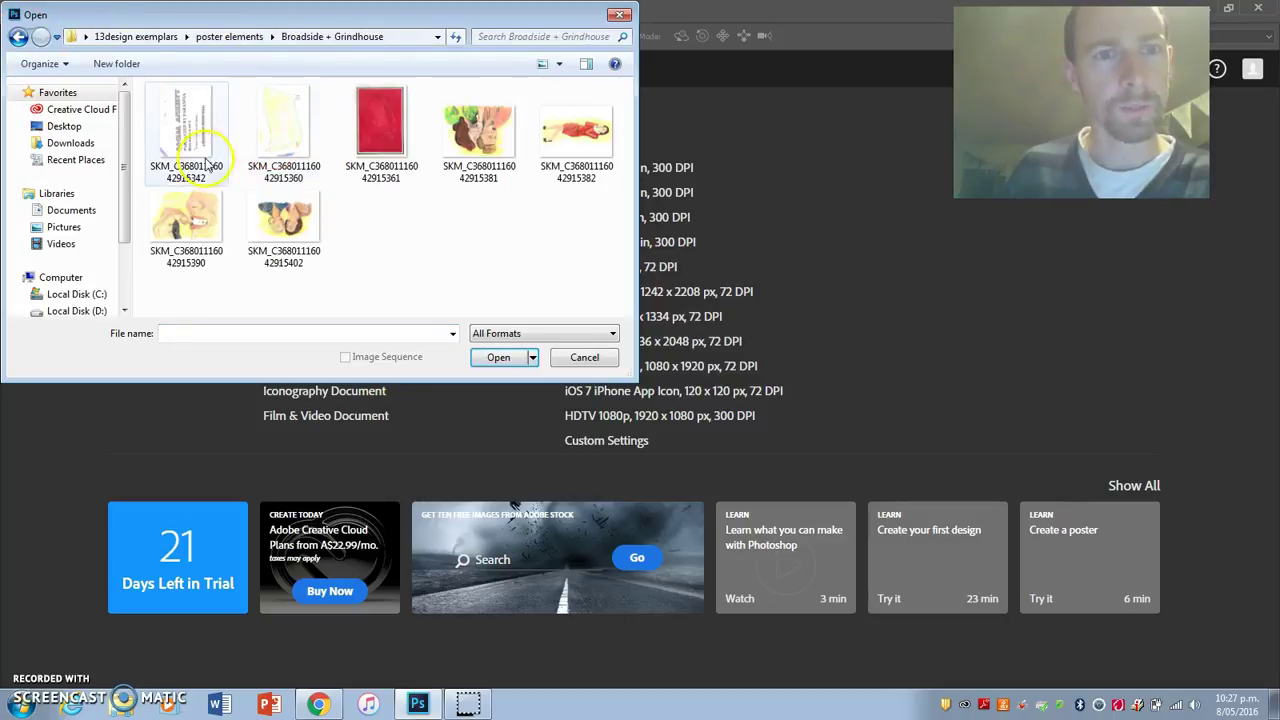
Select all seven scans in the folder and open them.
click(184, 141)
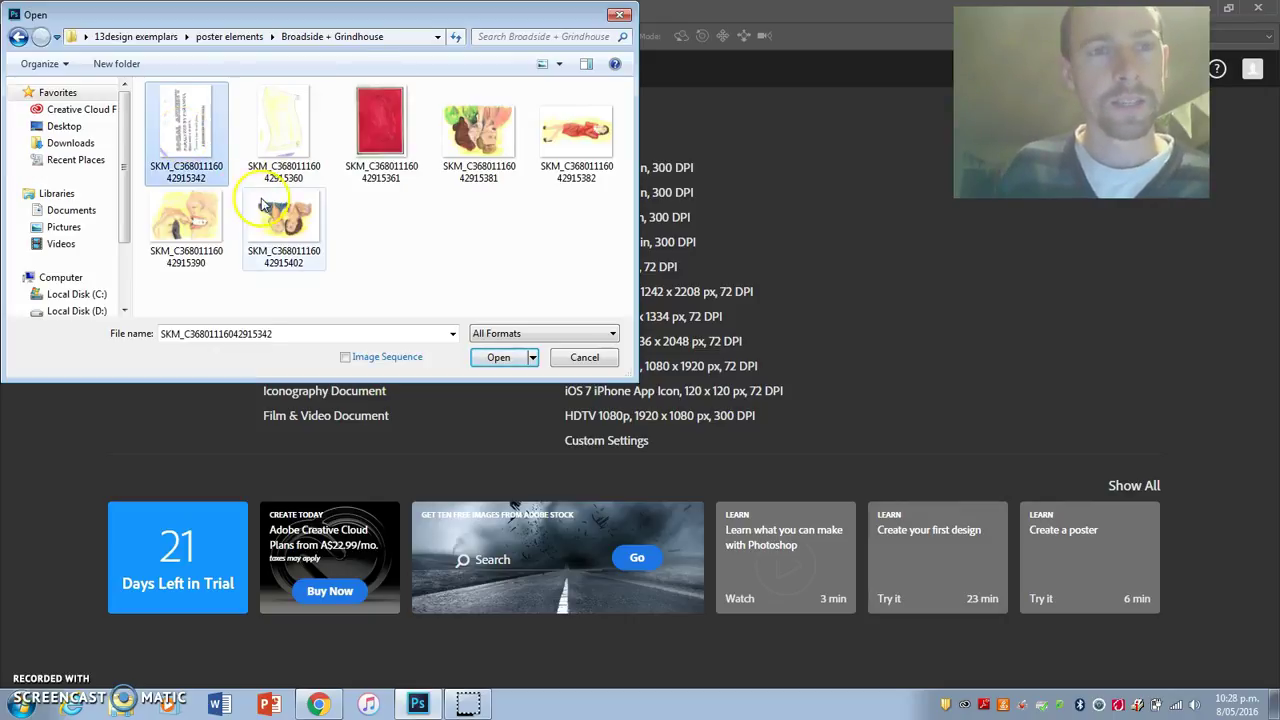
click(284, 128)
click(381, 128)
click(480, 135)
click(576, 135)
click(157, 127)
shift+click(305, 220)
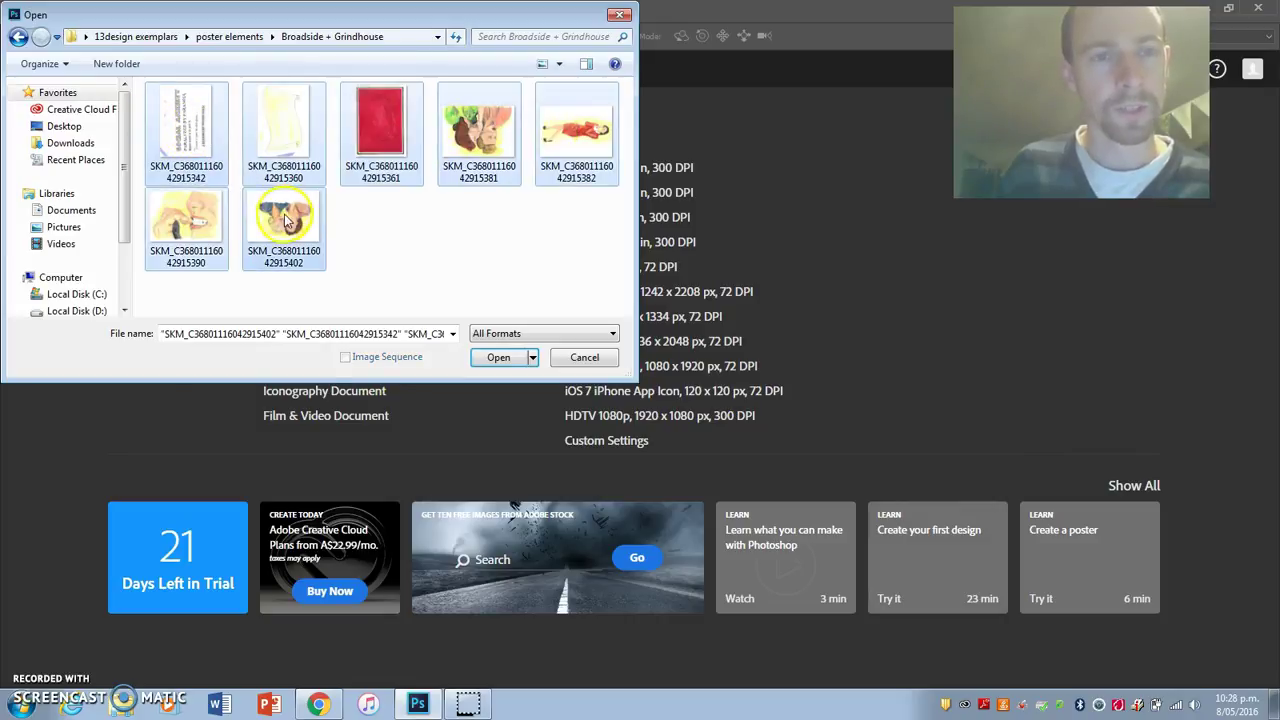
click(498, 357)
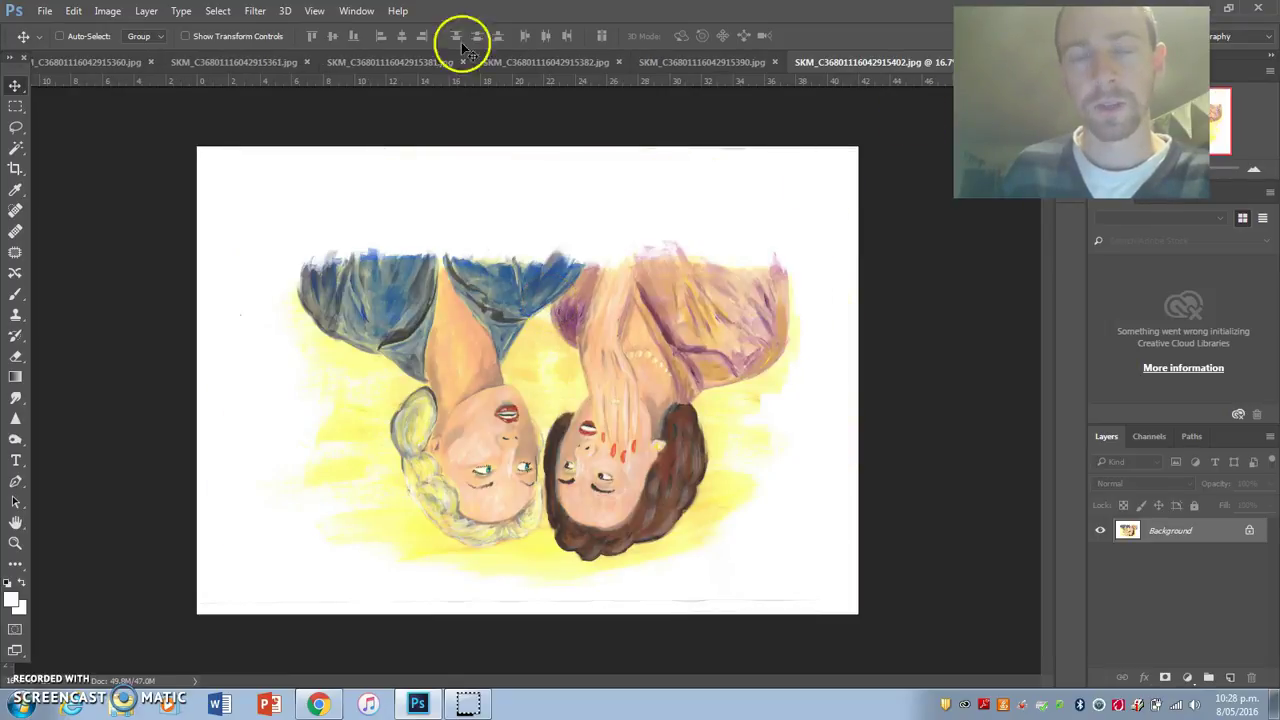
Create a new International Paper A3 document (297 × 420 mm, 300 pixels/inch).
click(45, 11)
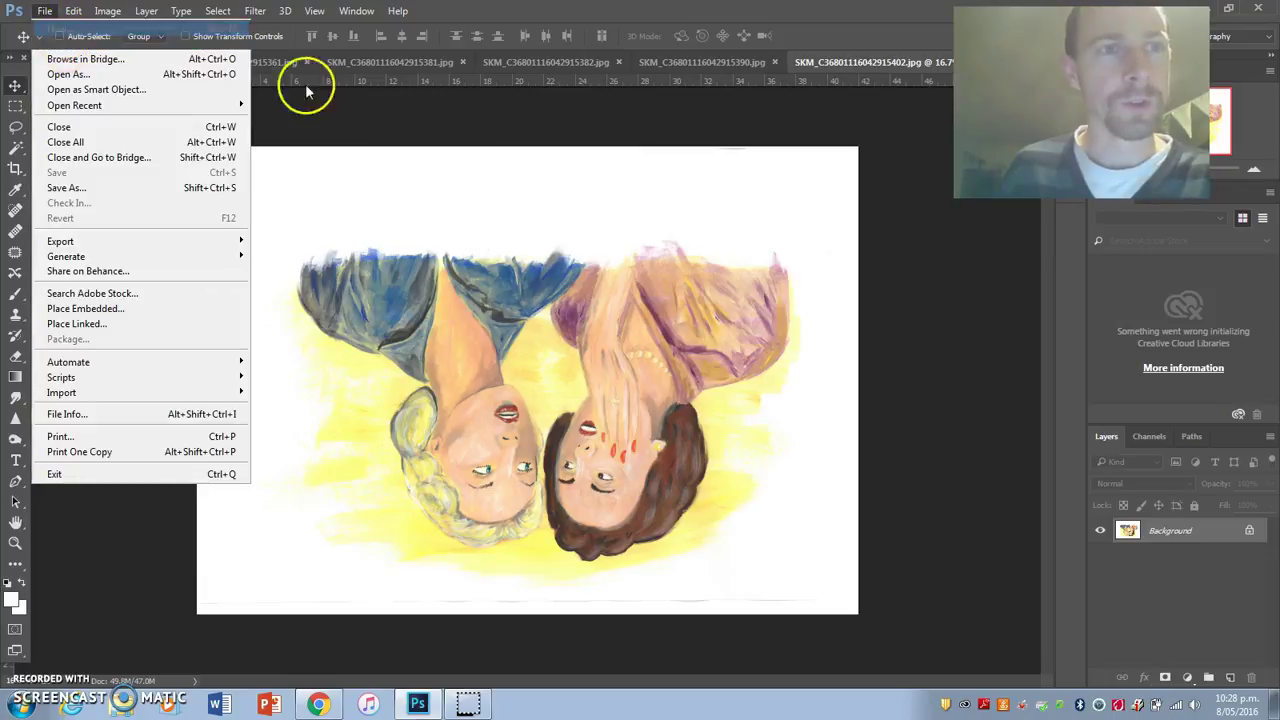
key(ctrl+n)
click(568, 177)
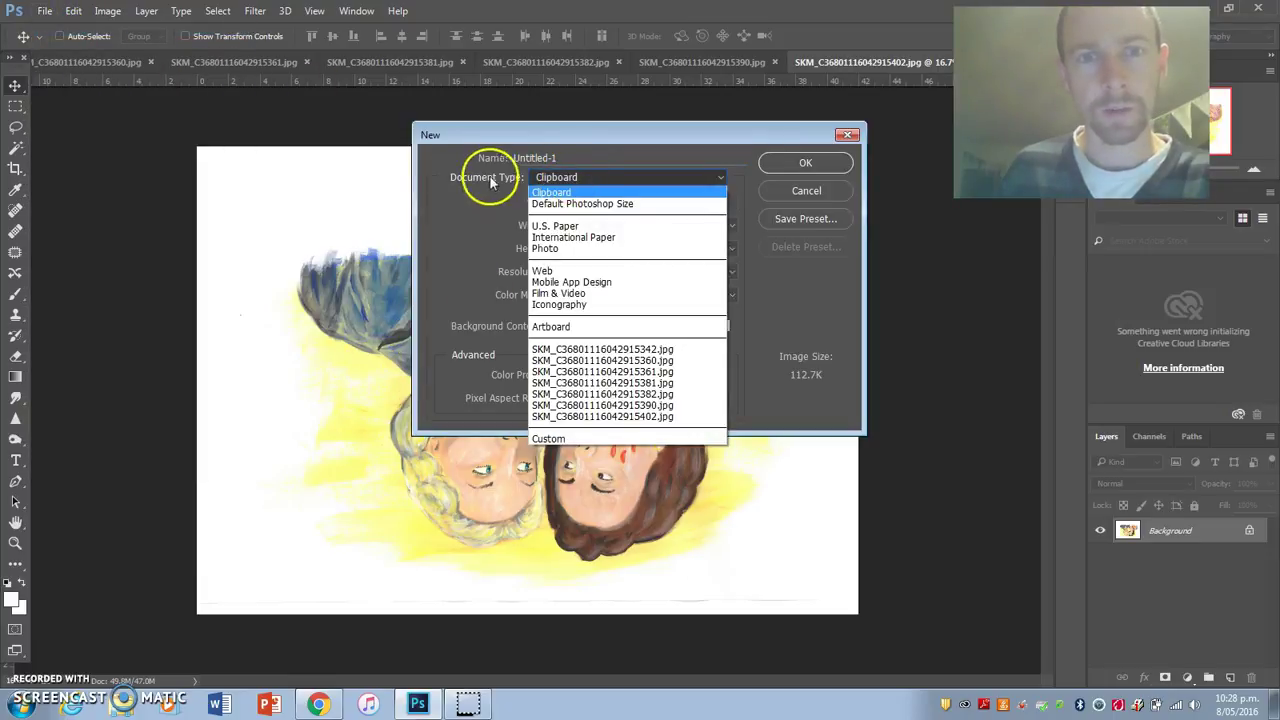
click(573, 237)
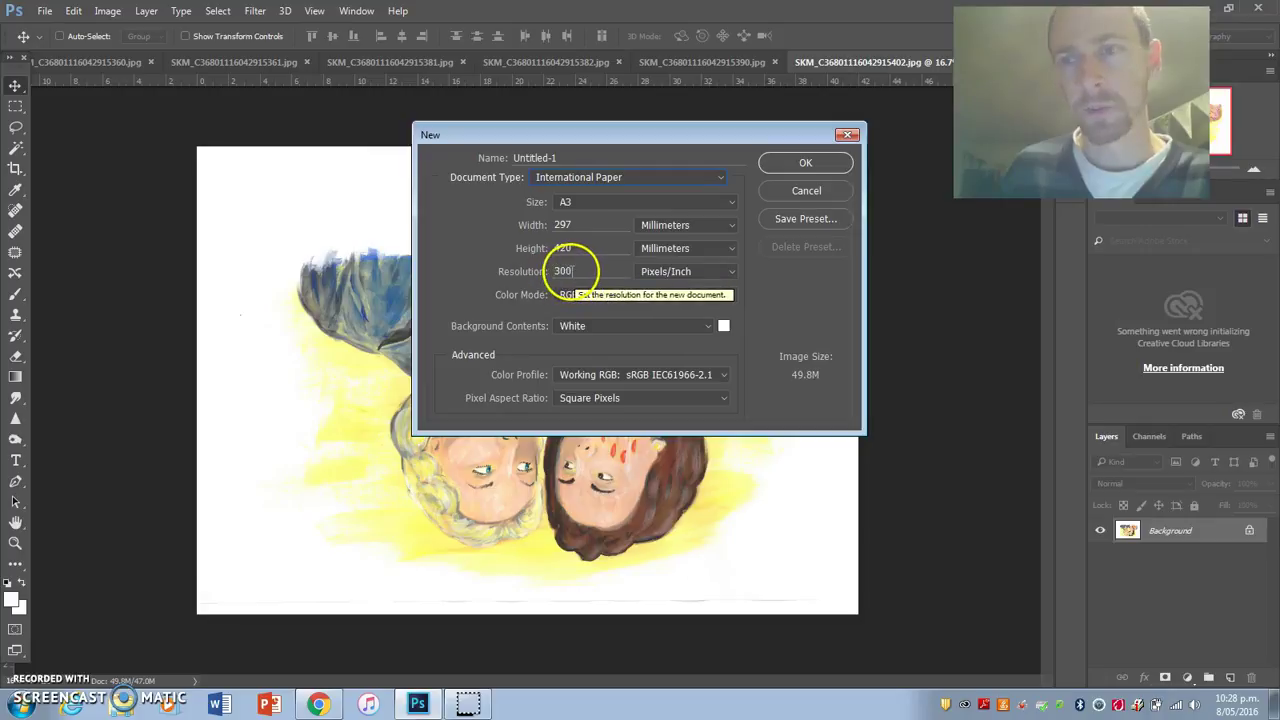
click(786, 162)
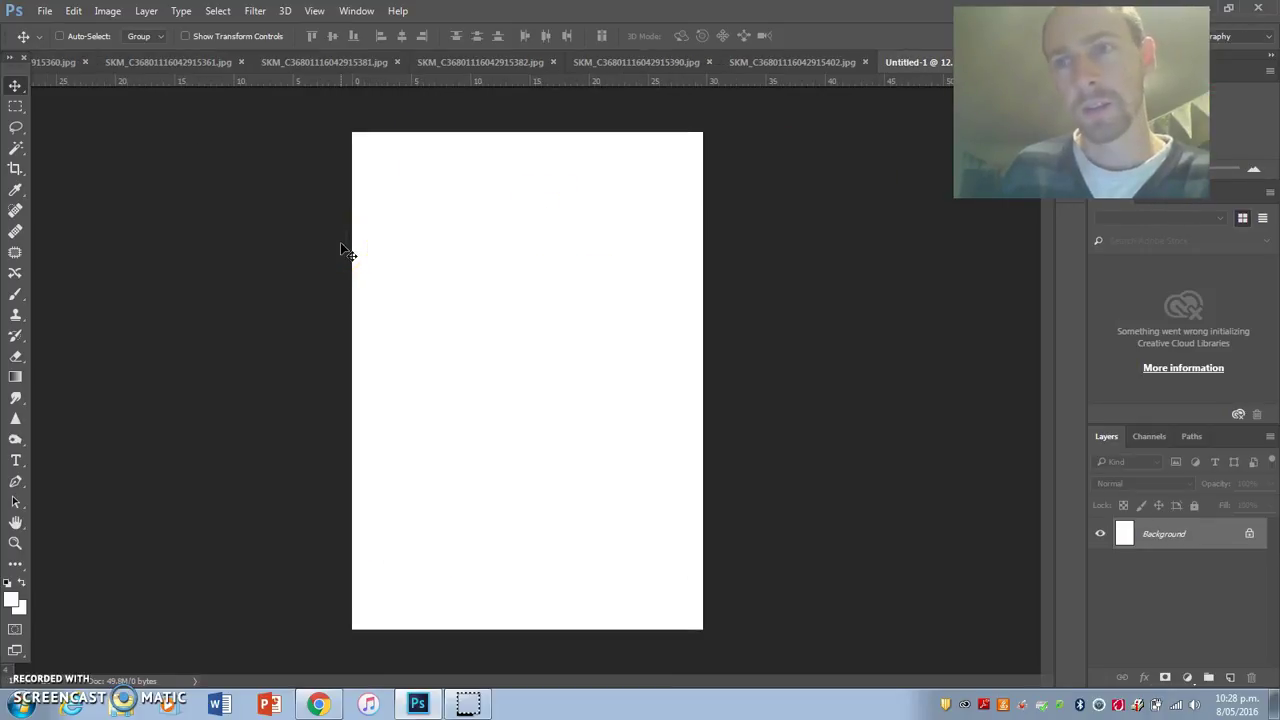
Select all of the red bordered painting, copy and cut it, then close its scan without saving.
click(449, 60)
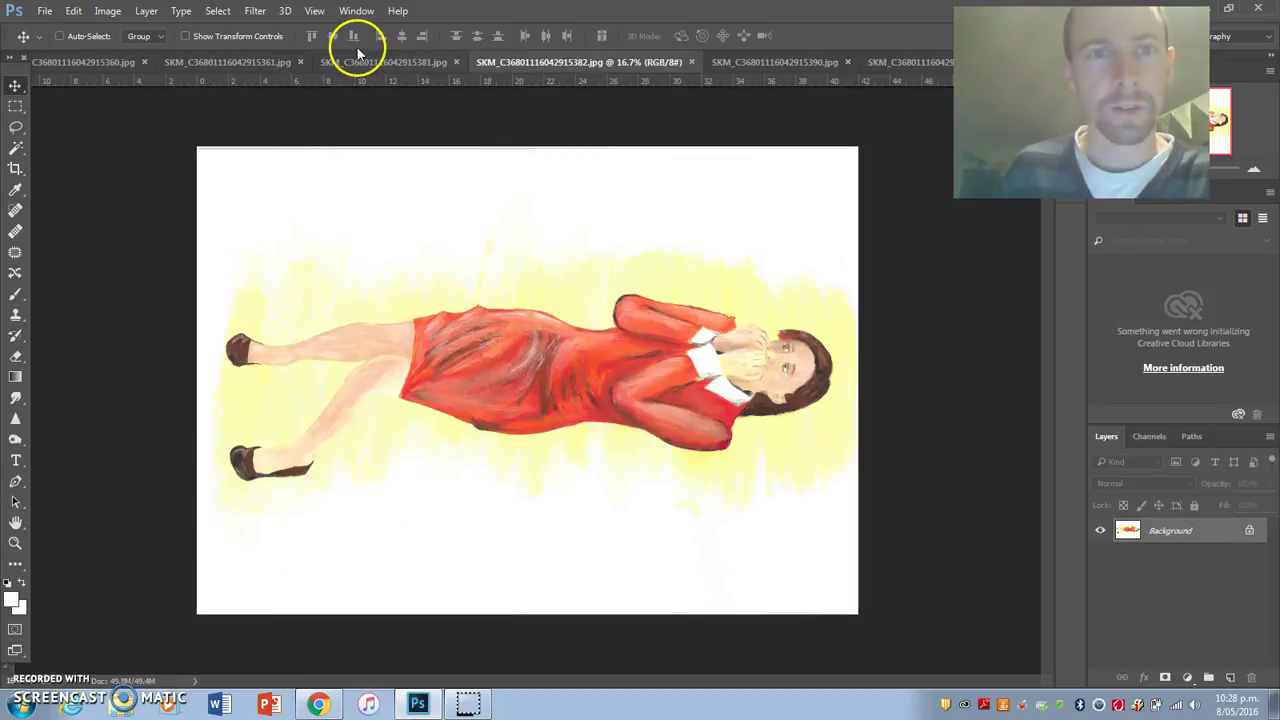
click(354, 60)
click(225, 62)
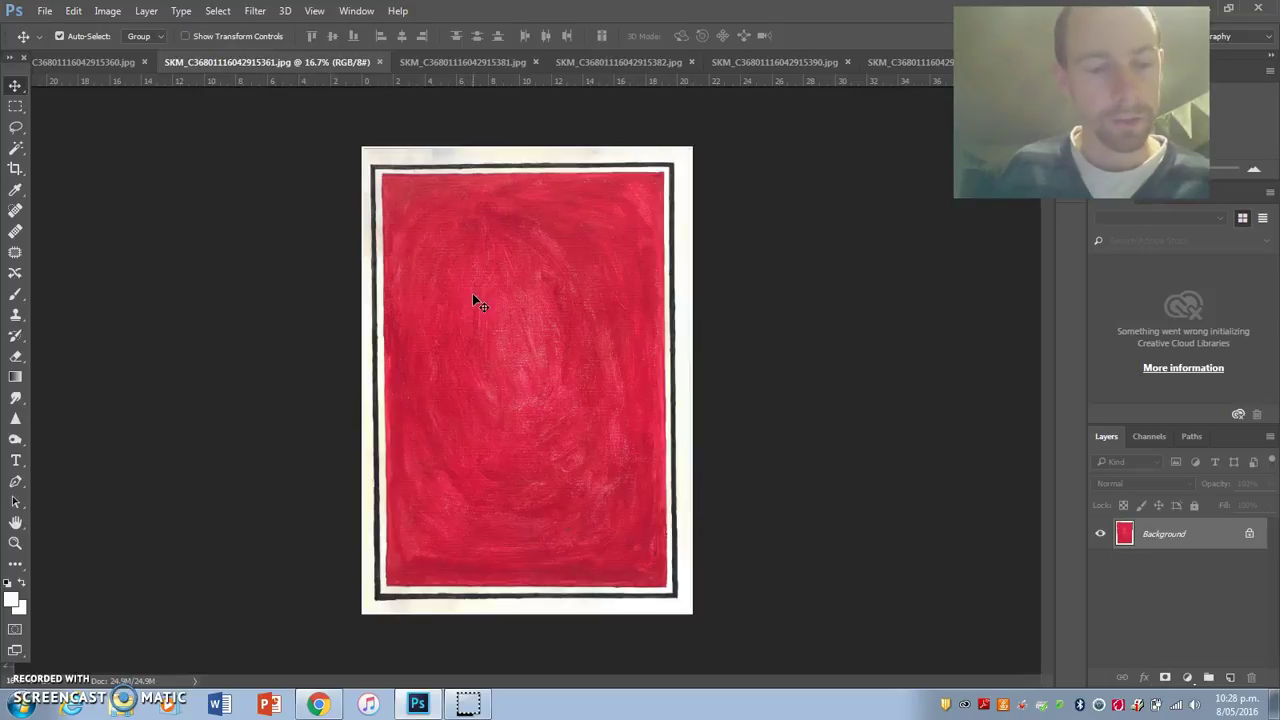
key(ctrl+a)
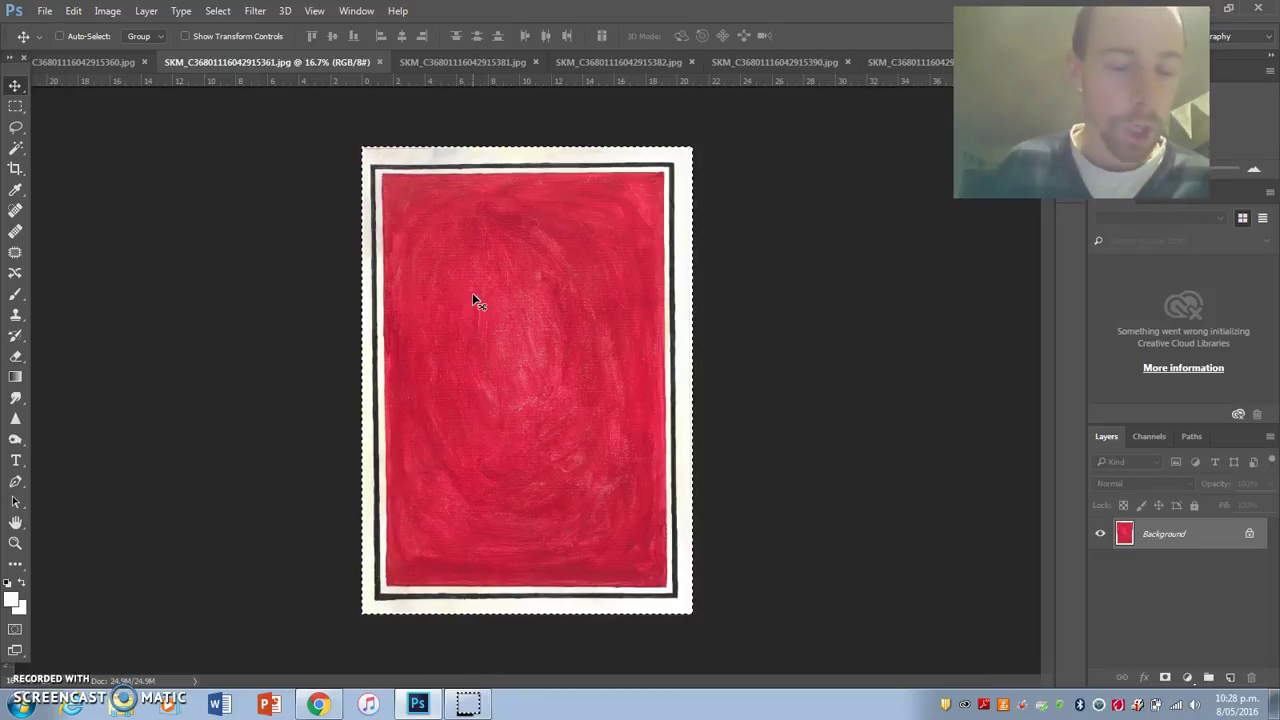
key(ctrl)
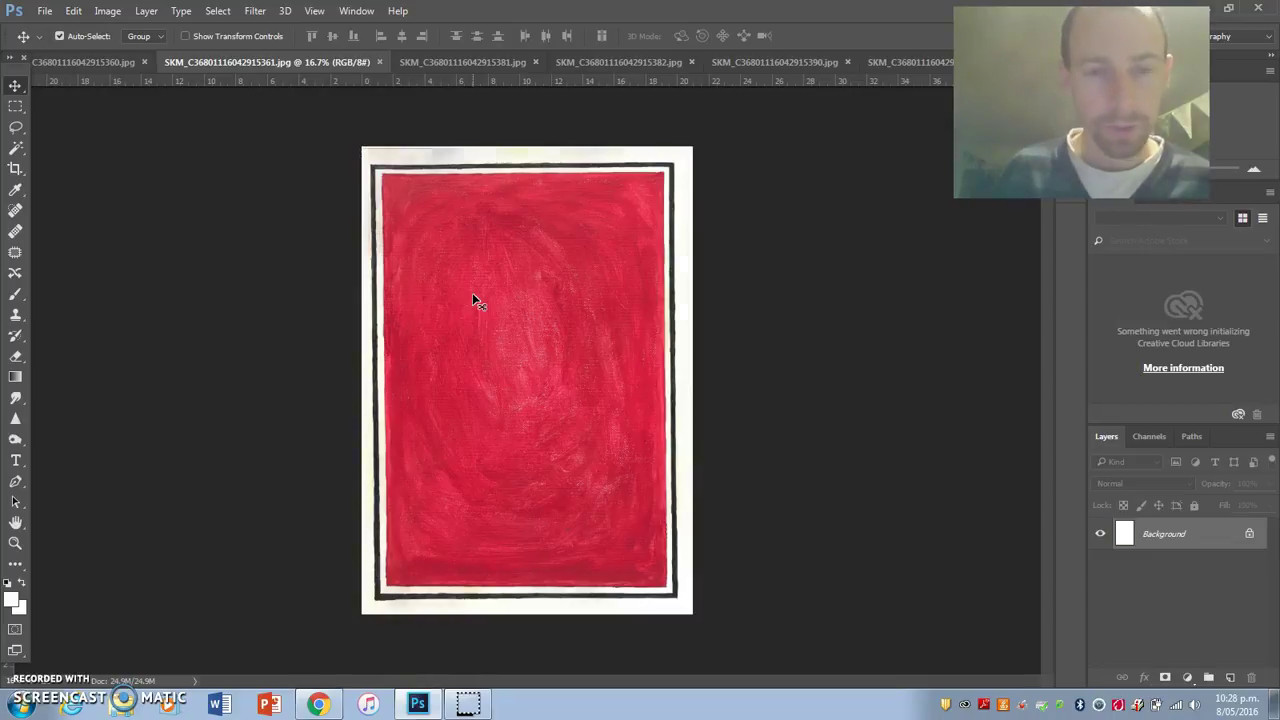
key(ctrl+x)
click(386, 62)
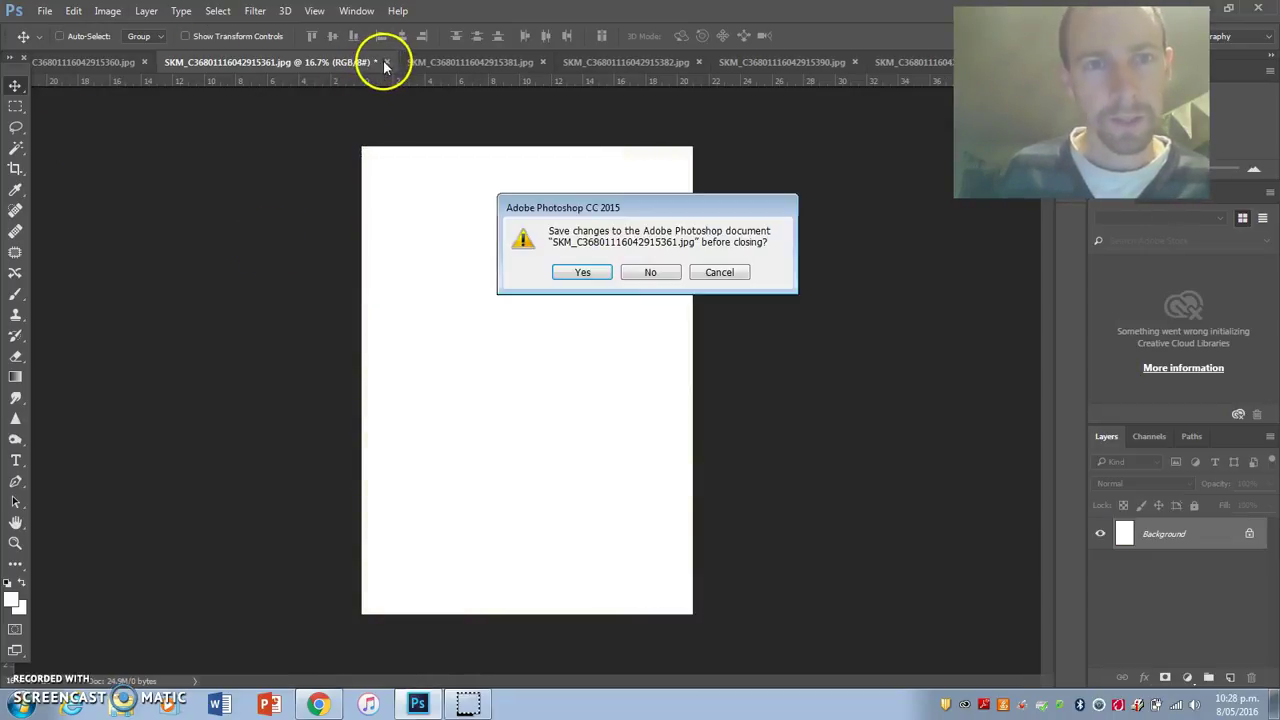
click(645, 268)
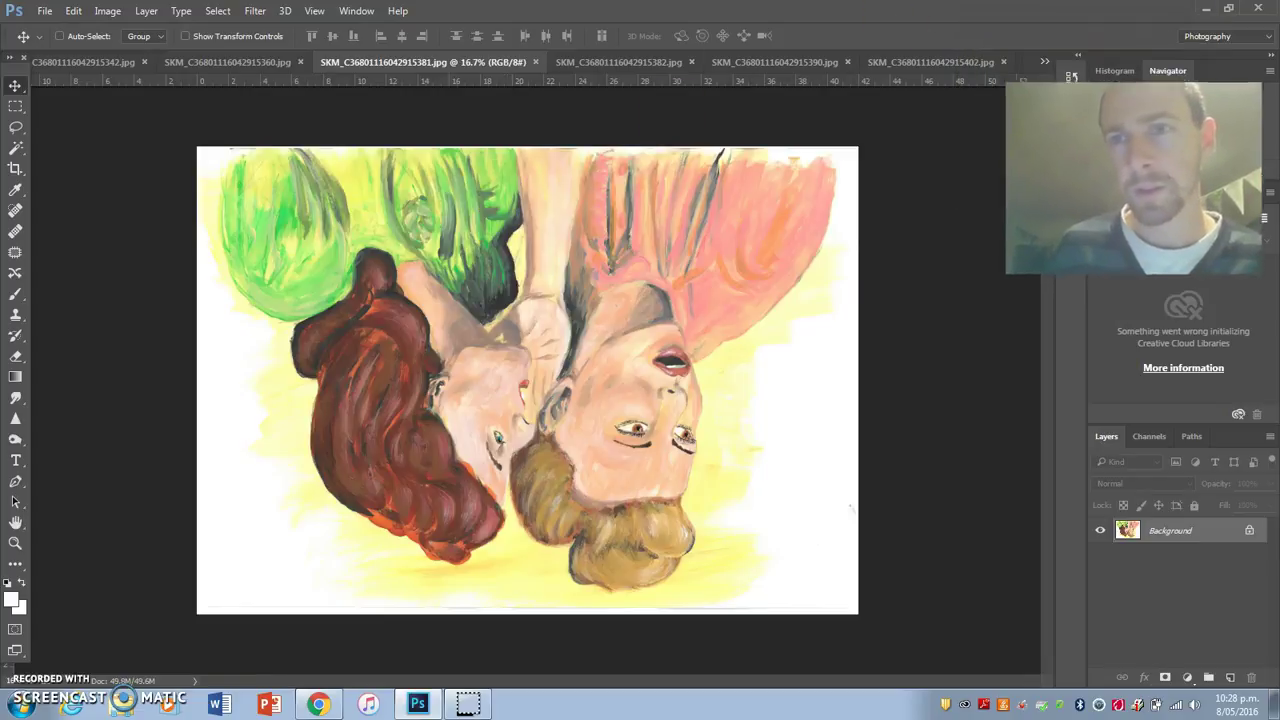
Paste the red painting into Untitled-1 as Layer 1 and enlarge it to fill the page.
click(1045, 63)
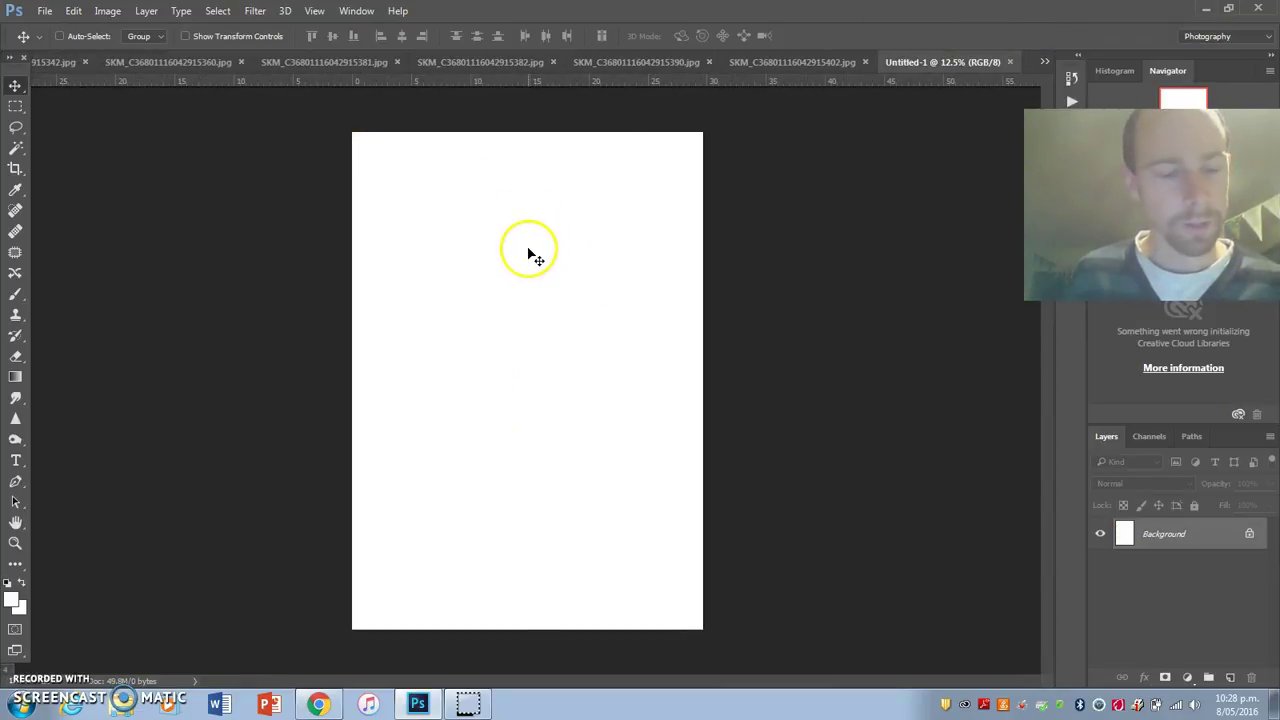
key(ctrl+v)
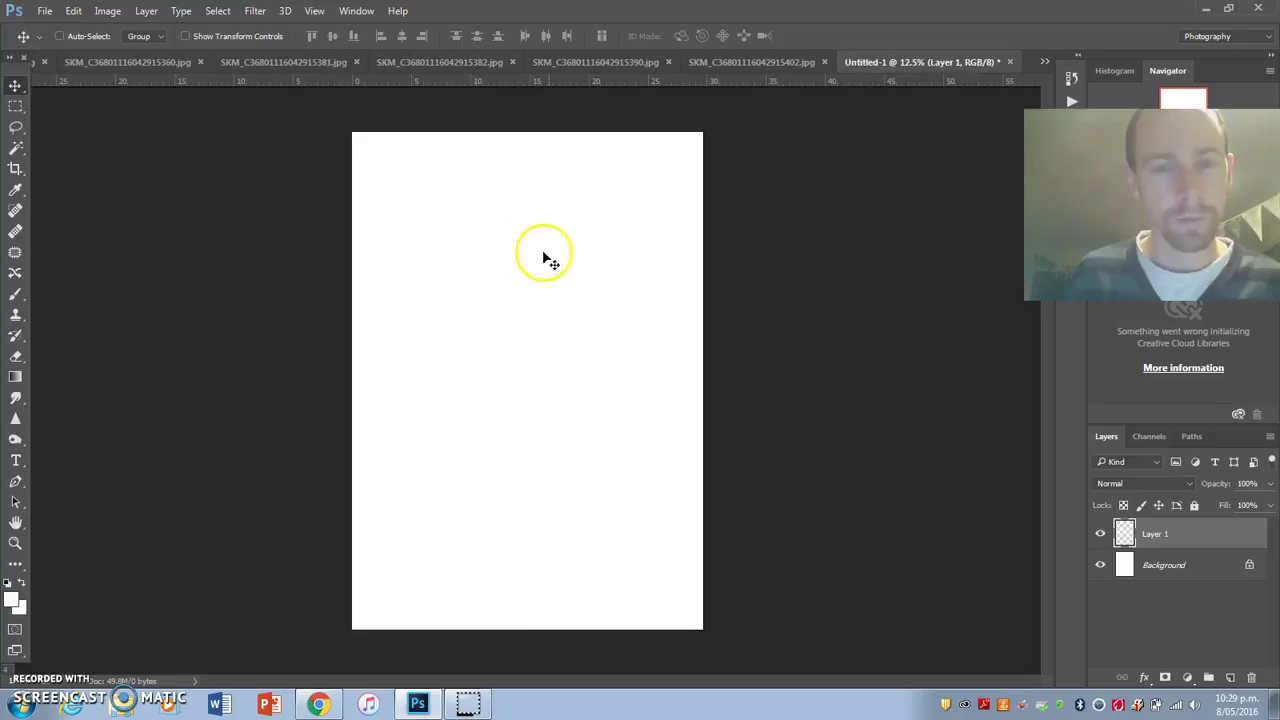
drag(517, 300, 457, 249)
key(ctrl)
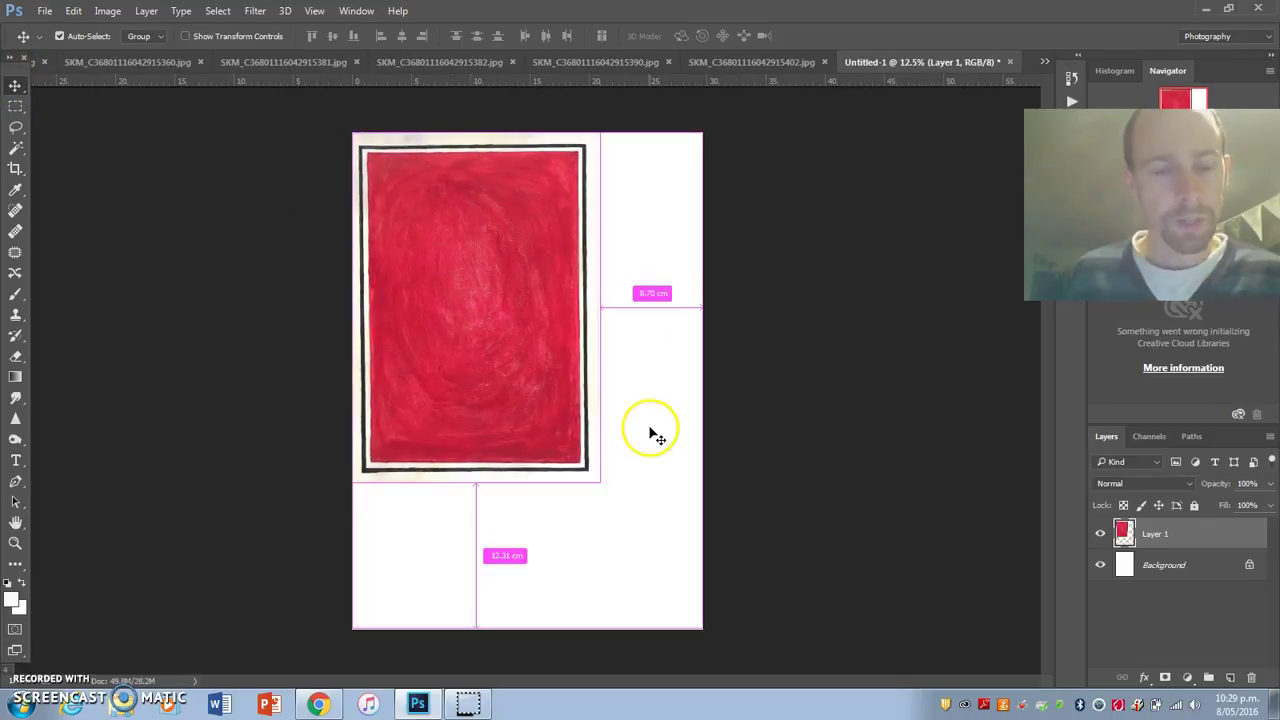
key(ctrl+t)
mouse_move(596, 483)
mouse_down()
mouse_move(713, 620)
mouse_move(705, 629)
mouse_up()
key(Return)
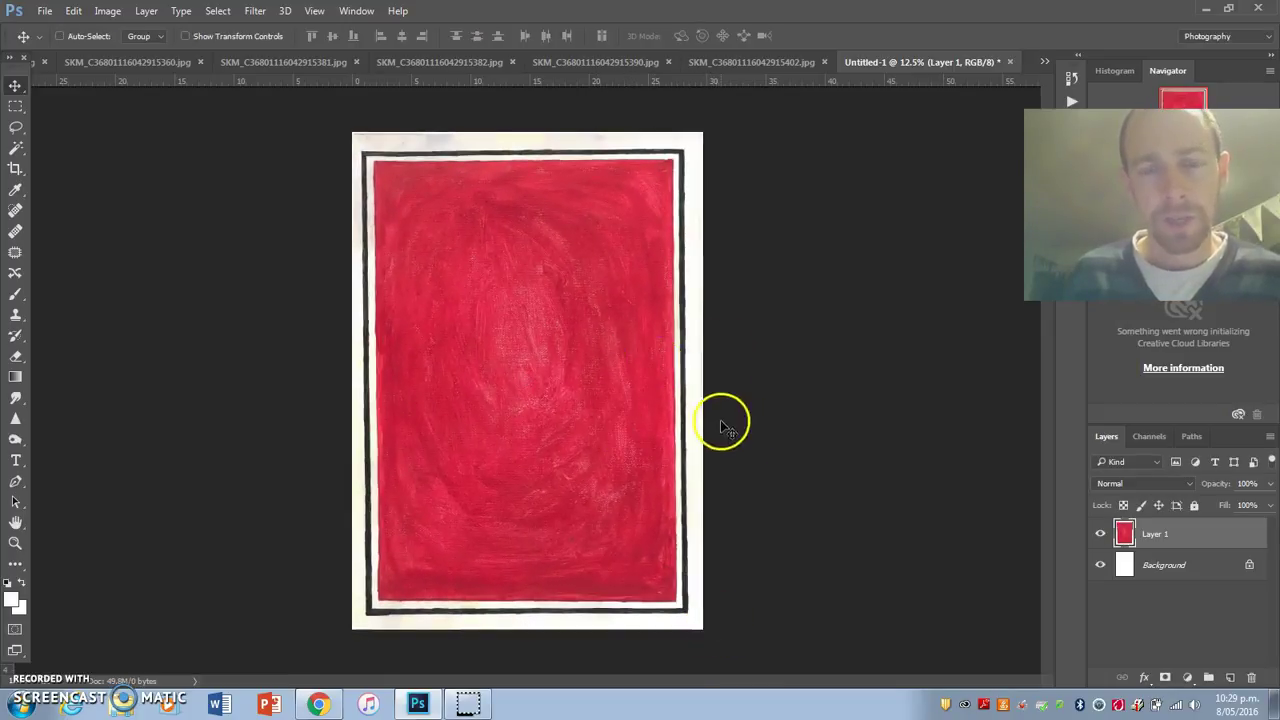
drag(527, 476, 519, 484)
key(shift+Right)
key(shift+Right)
key(shift+Right)
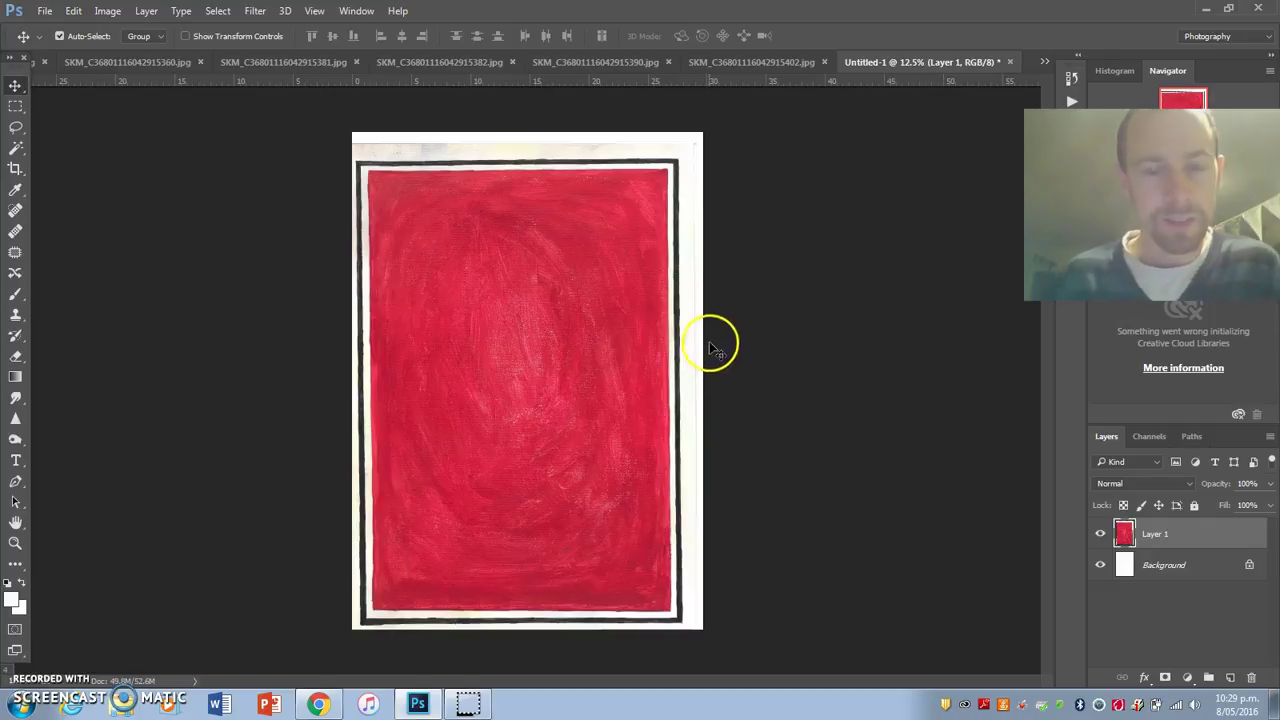
Enlarge the painting slightly to the edges, rotate it straight, and nudge it right.
key(ctrl+t)
drag(702, 135, 710, 125)
key(Return)
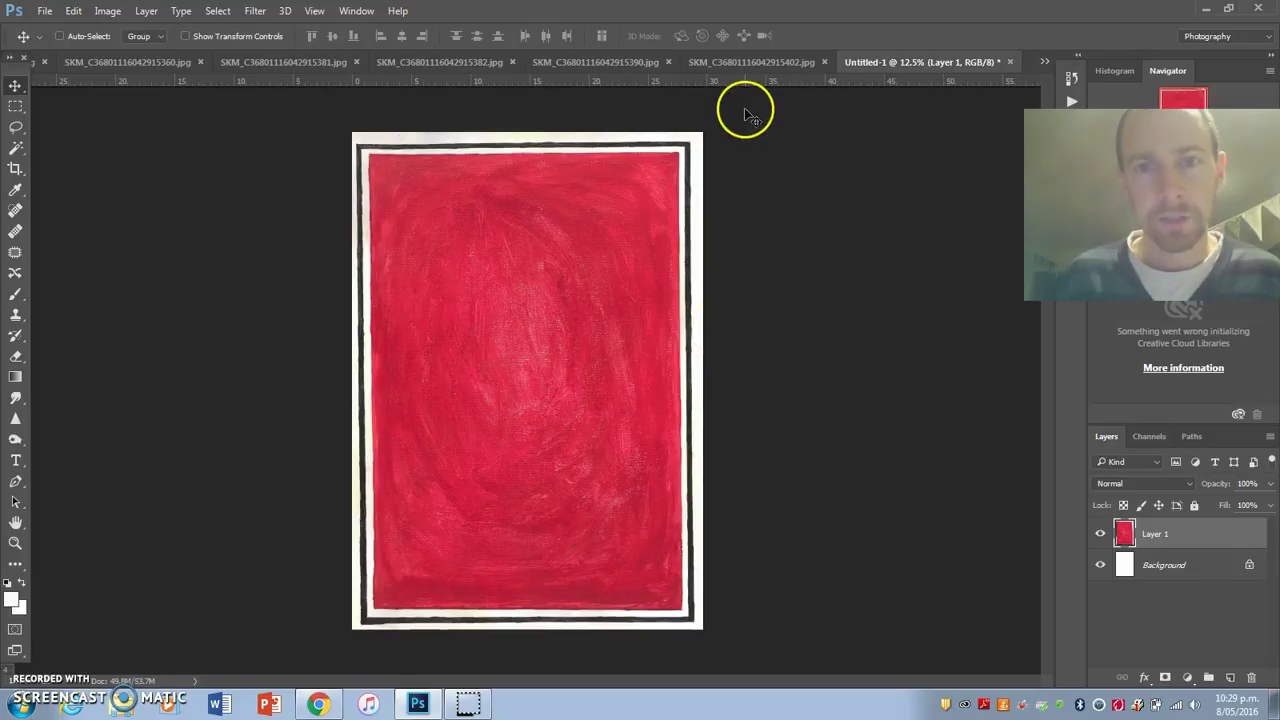
key(ctrl+t)
drag(742, 113, 743, 116)
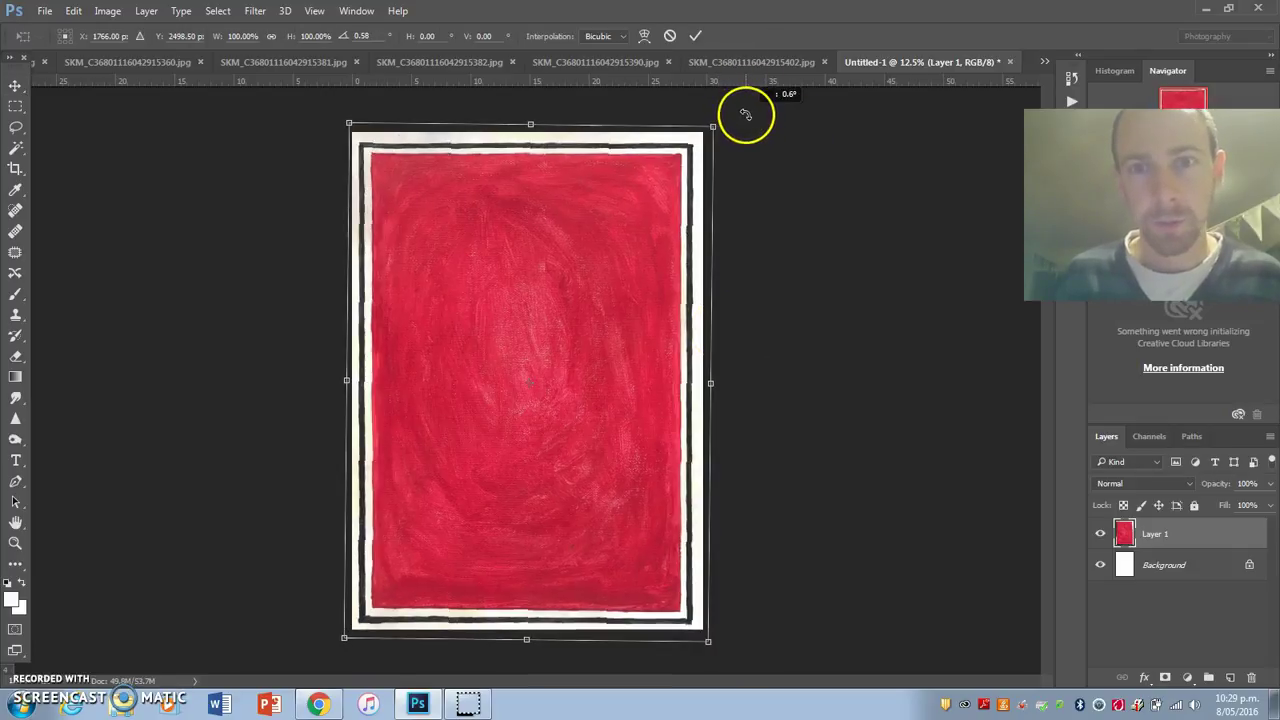
key(Return)
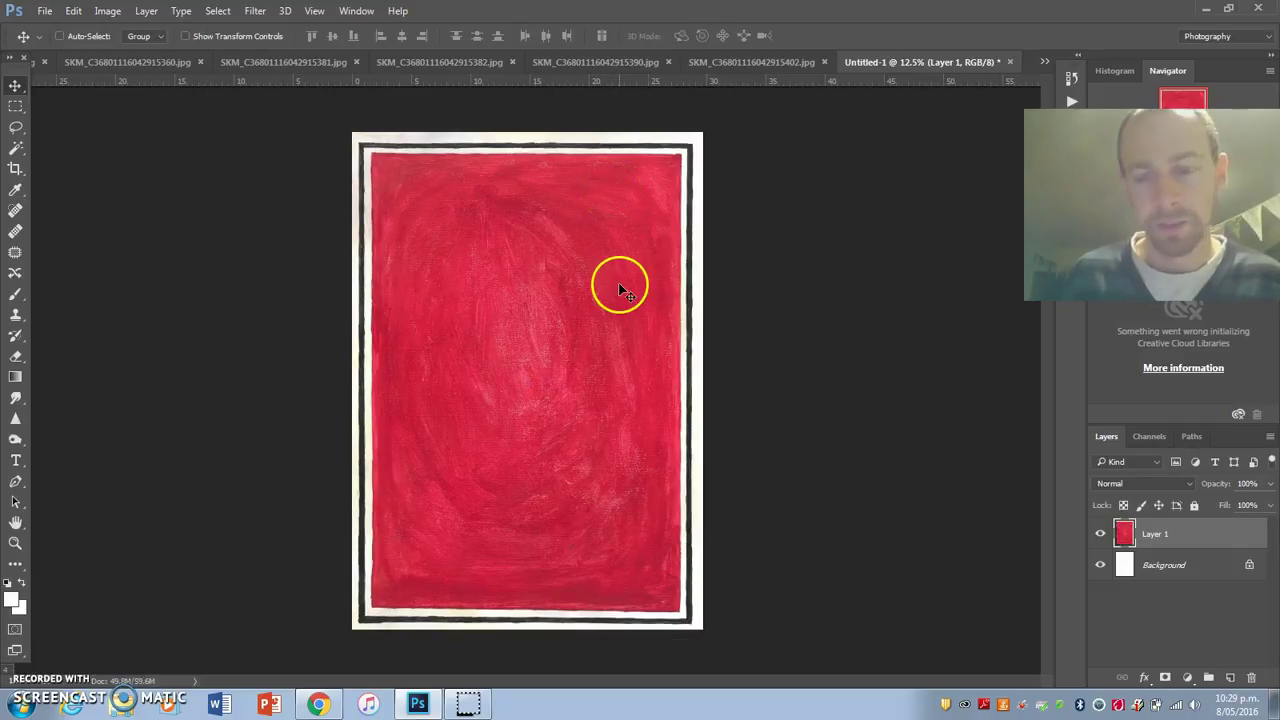
key(Right)
key(Right)
key(Right)
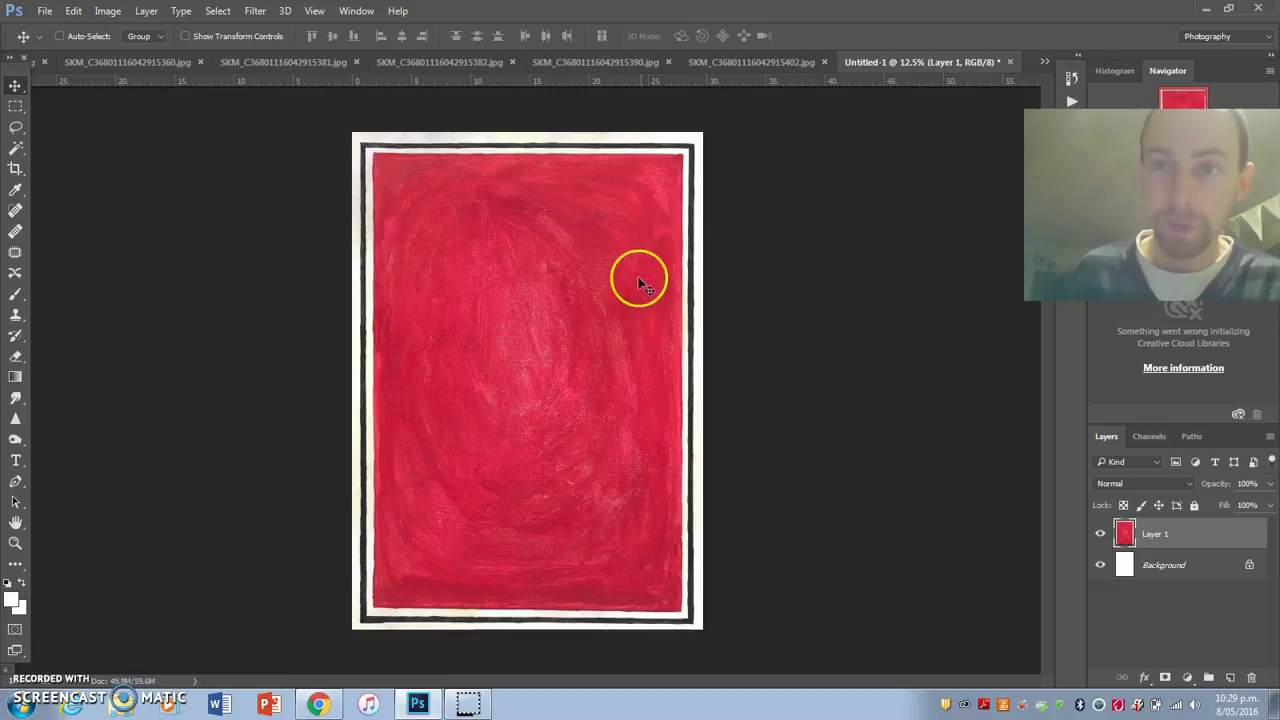
Rotate the scroll drawing 90° clockwise to landscape.
click(731, 58)
click(645, 63)
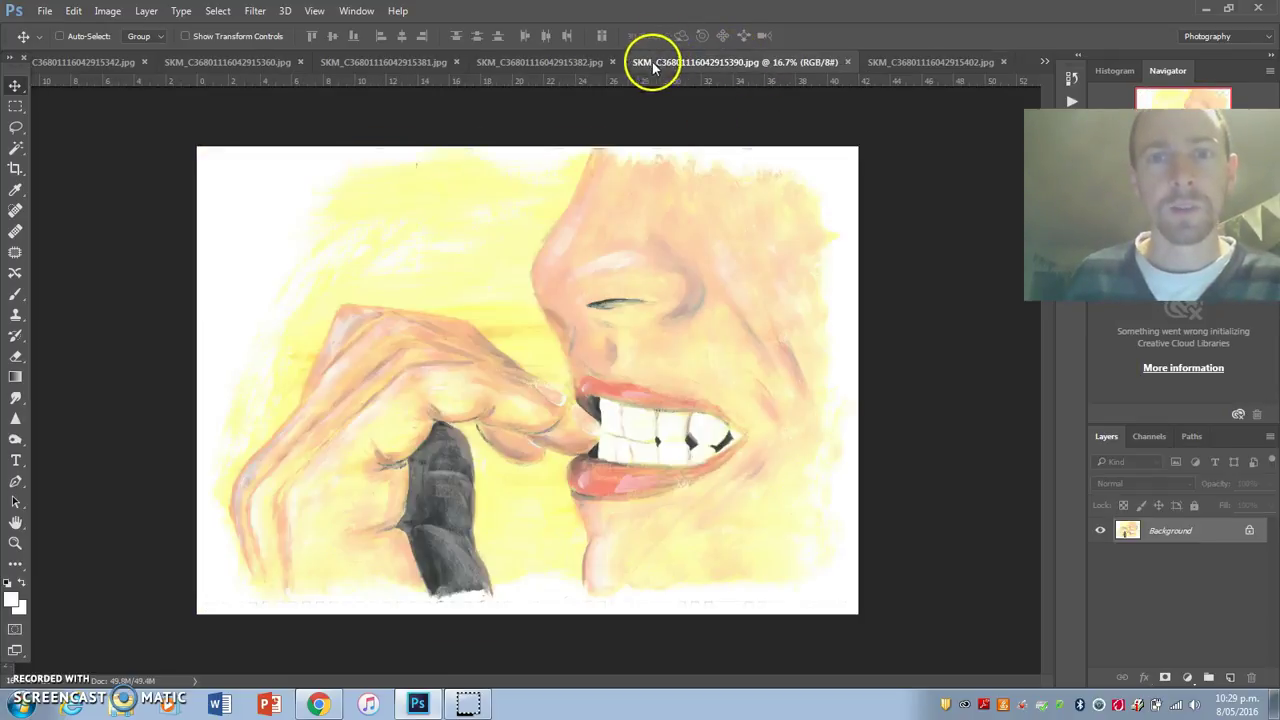
click(551, 62)
click(330, 62)
click(243, 62)
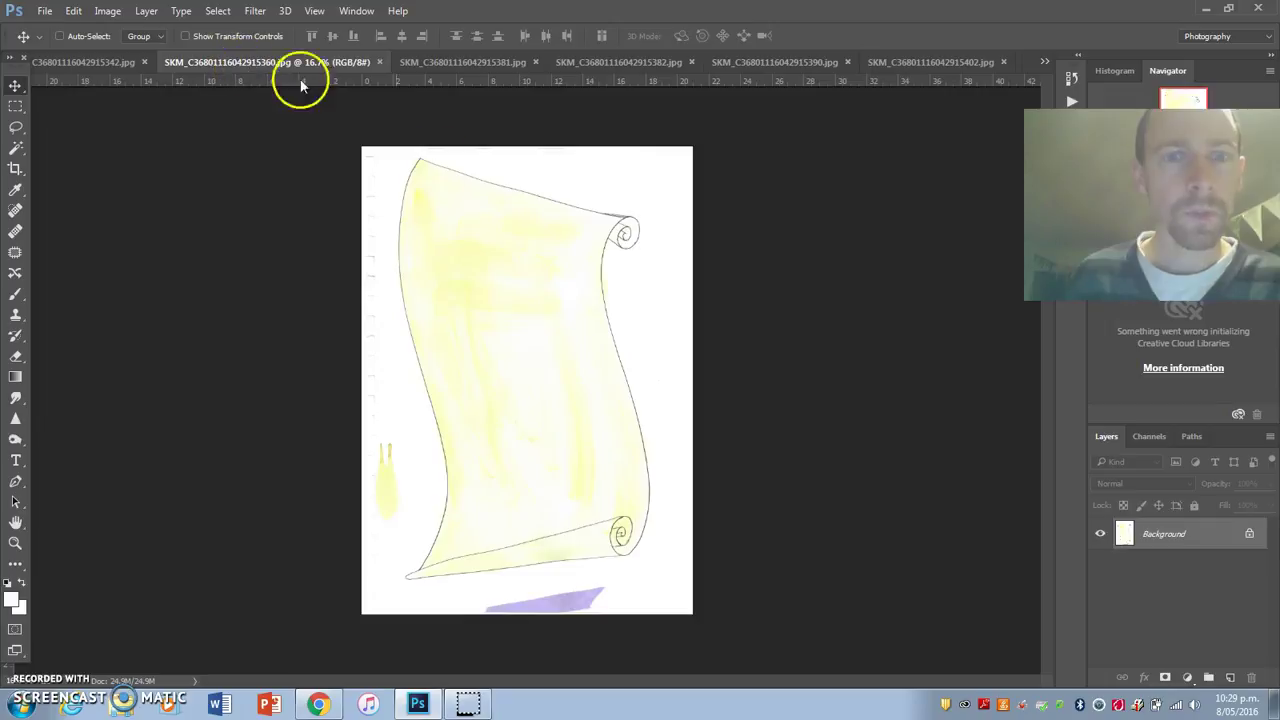
click(160, 12)
mouse_move(104, 12)
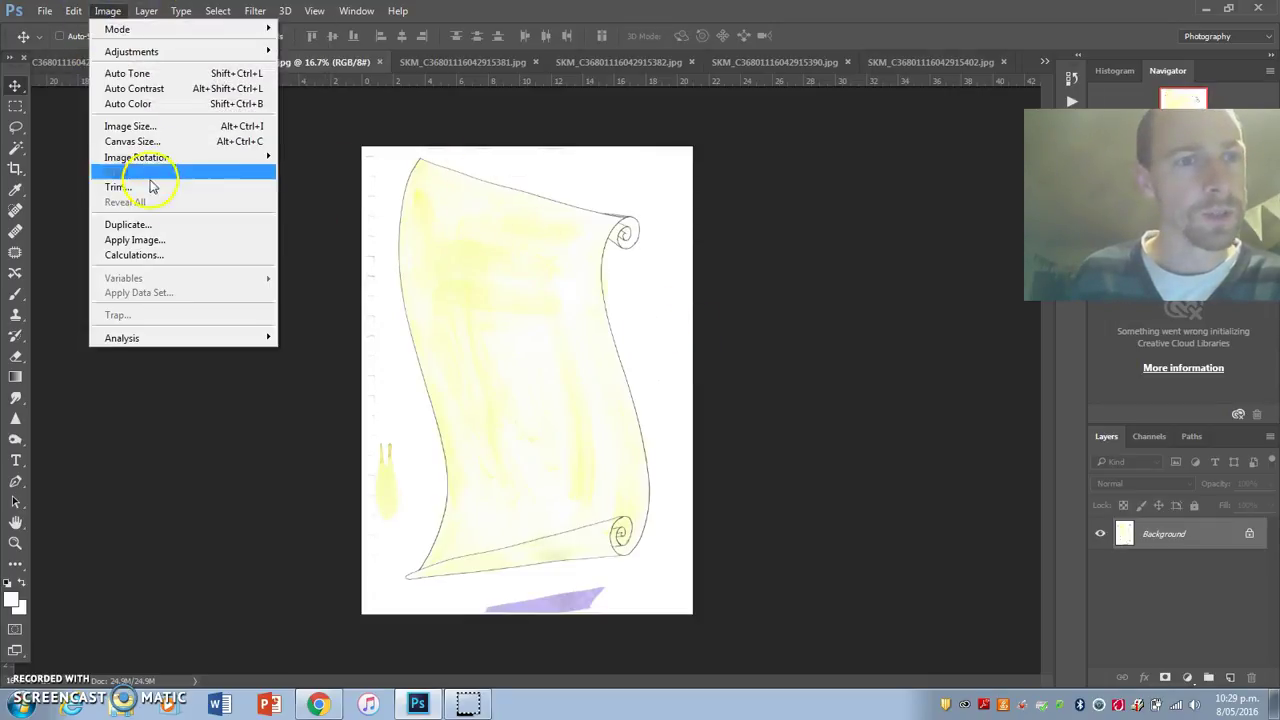
mouse_move(148, 158)
click(320, 168)
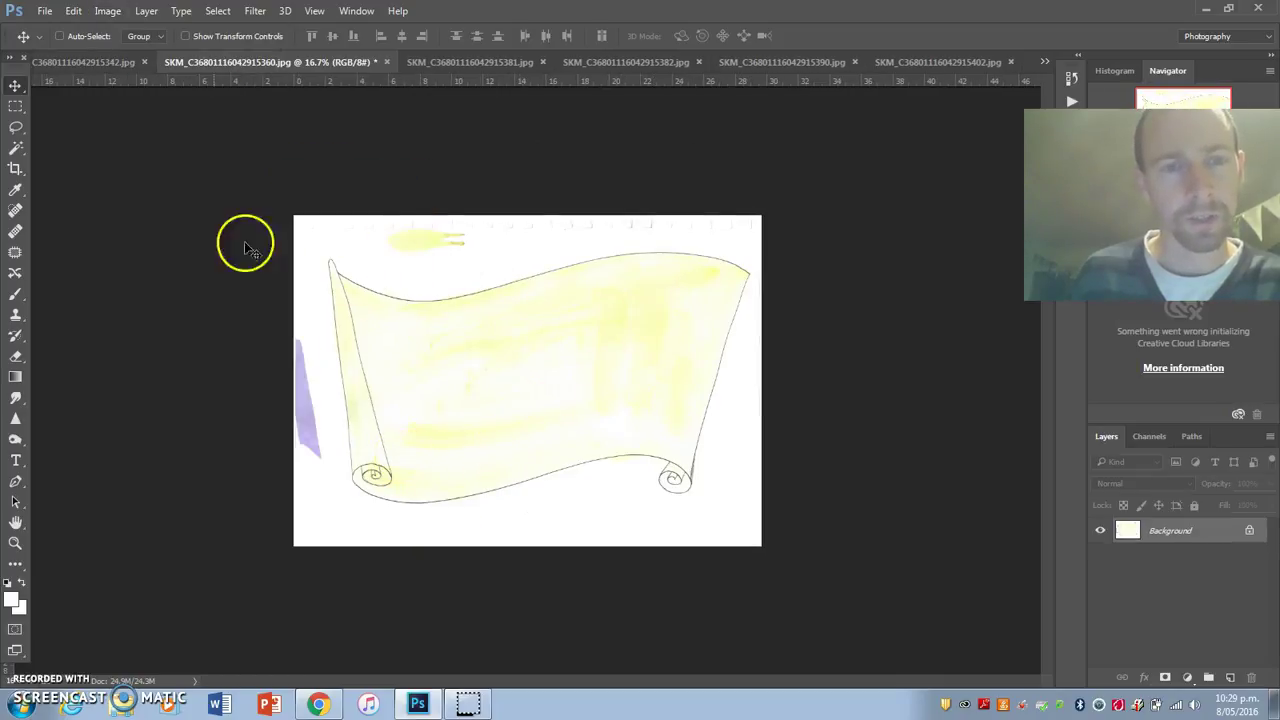
Pick the Magic Wand and unlock the scroll's Background layer.
click(18, 147)
click(94, 163)
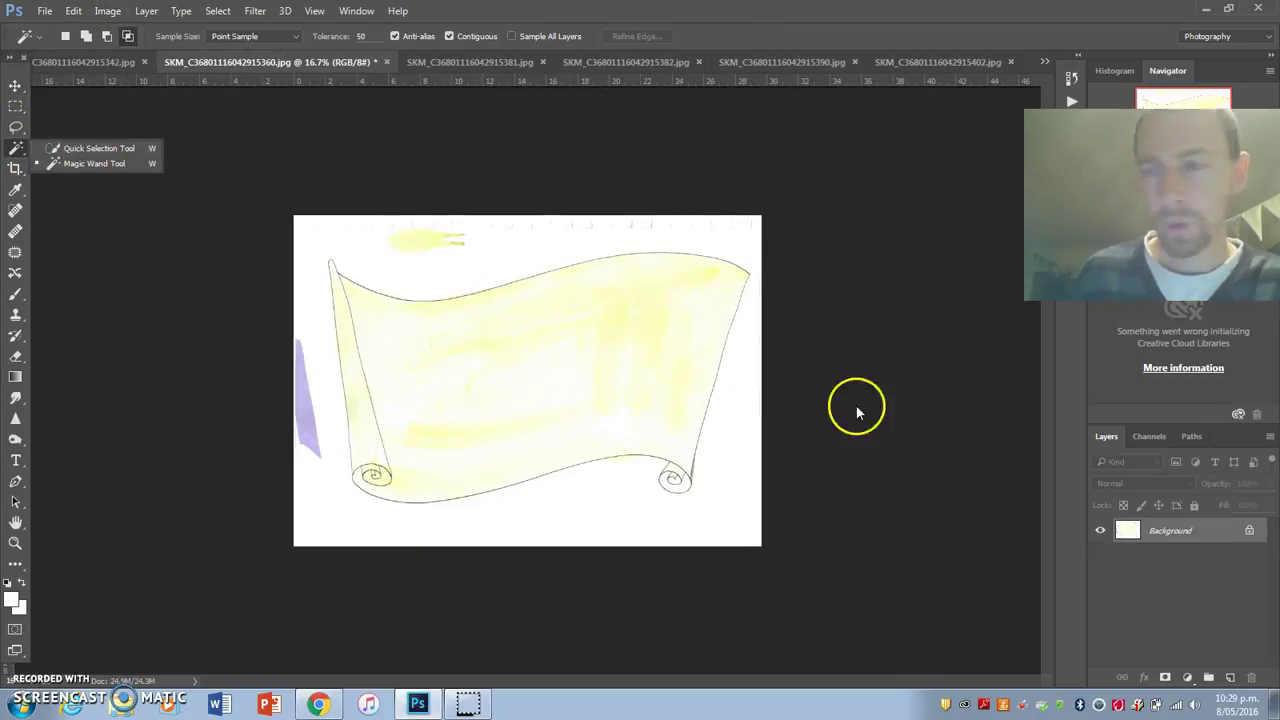
click(1249, 530)
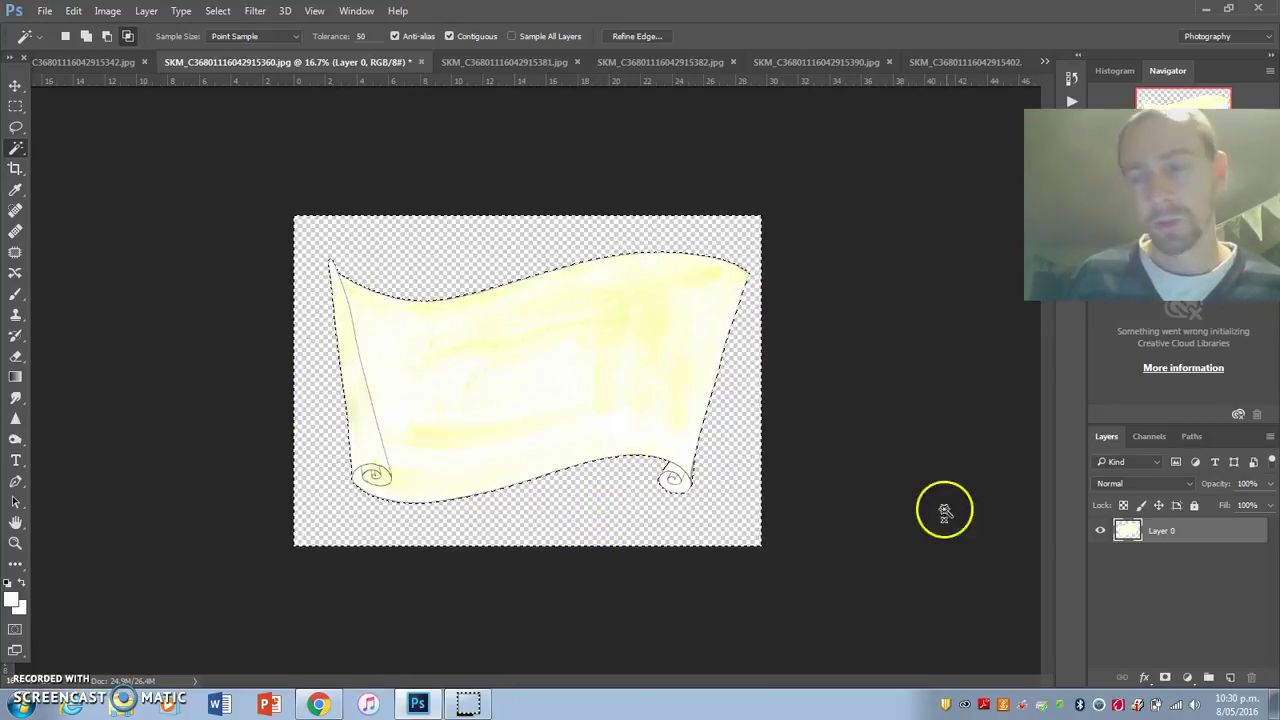
Deselect the scroll and drag it with the Move tool onto the figures painting.
click(15, 85)
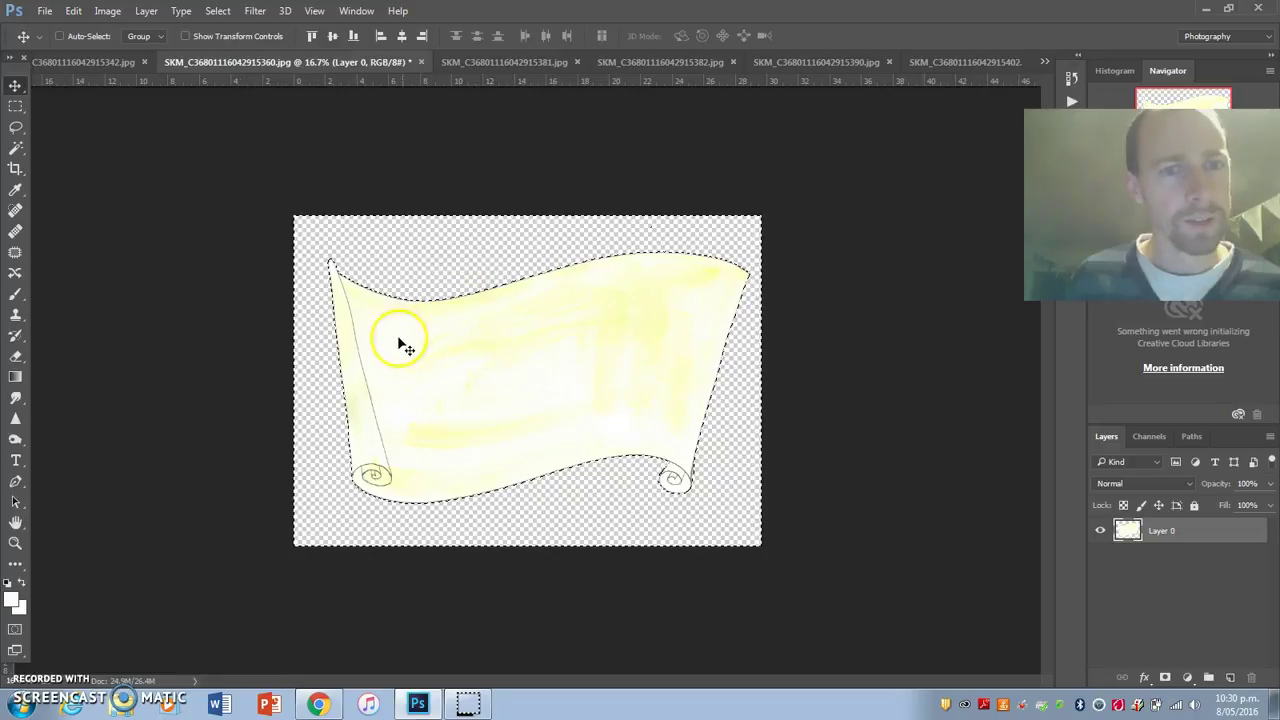
click(15, 105)
click(487, 290)
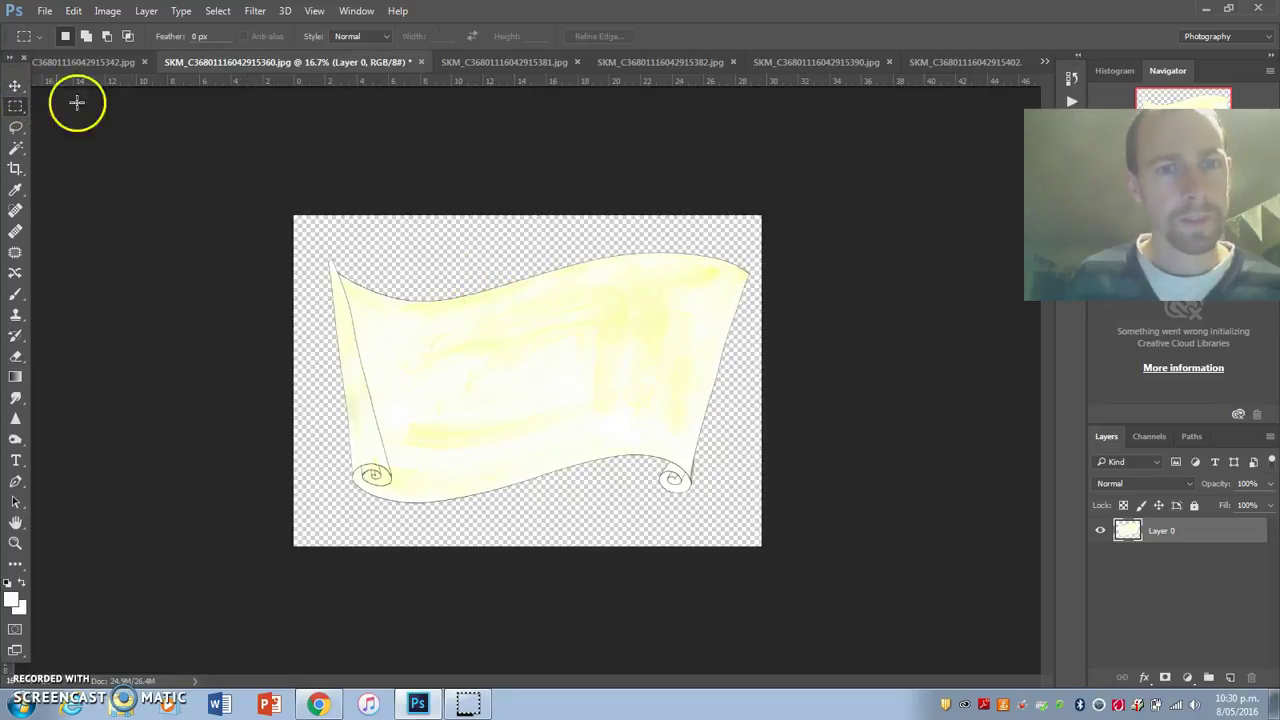
click(15, 86)
drag(479, 343, 346, 217)
click(1100, 531)
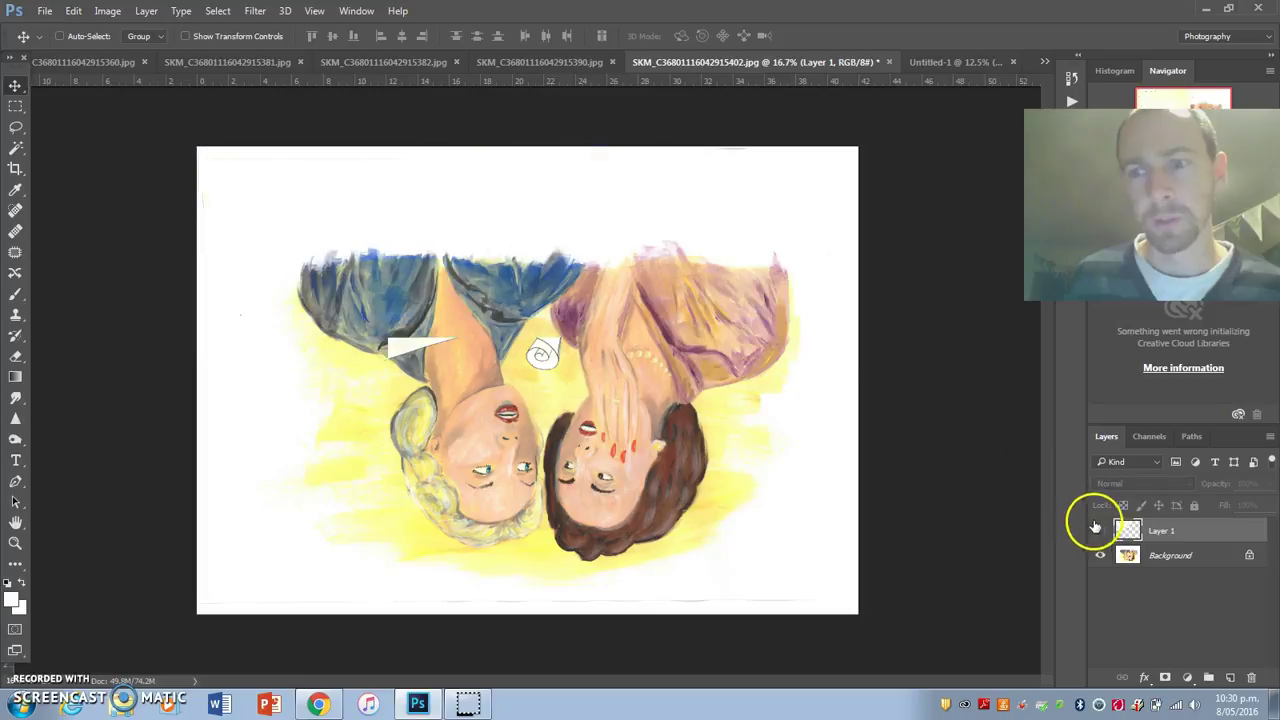
click(63, 62)
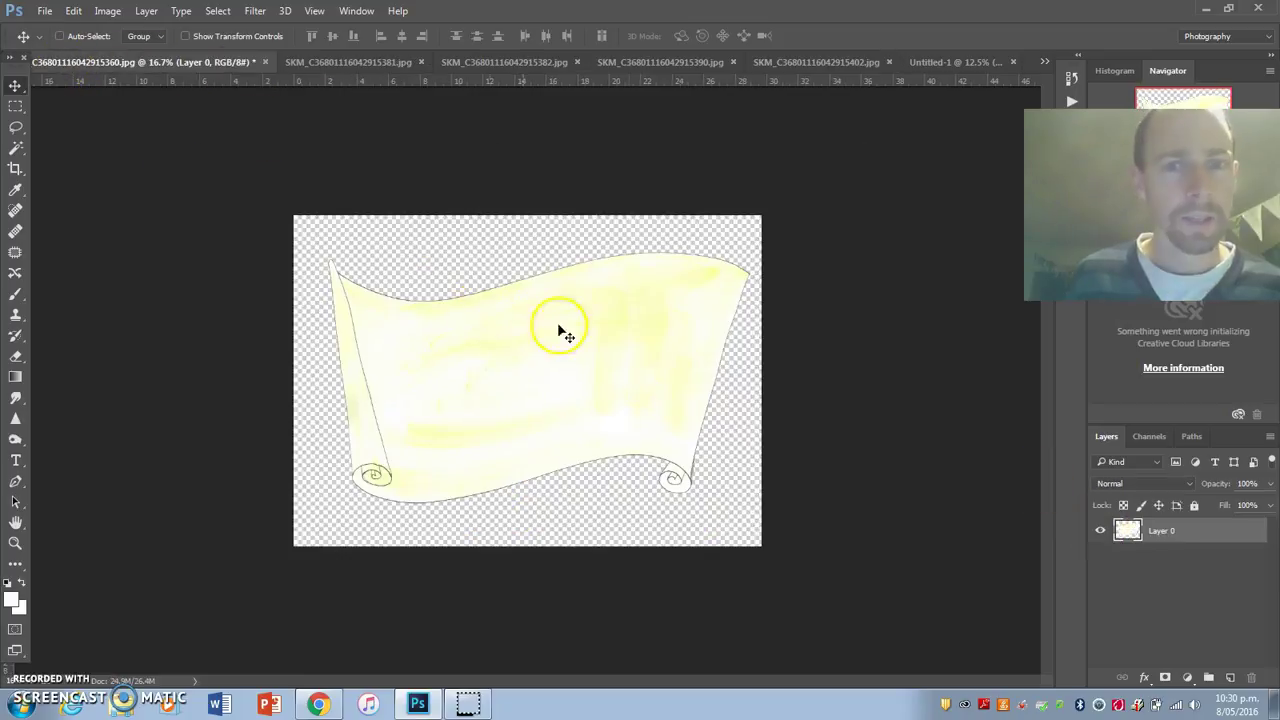
Duplicate Layer 0 into the Untitled-1 document as Layer 2.
right_click(1180, 535)
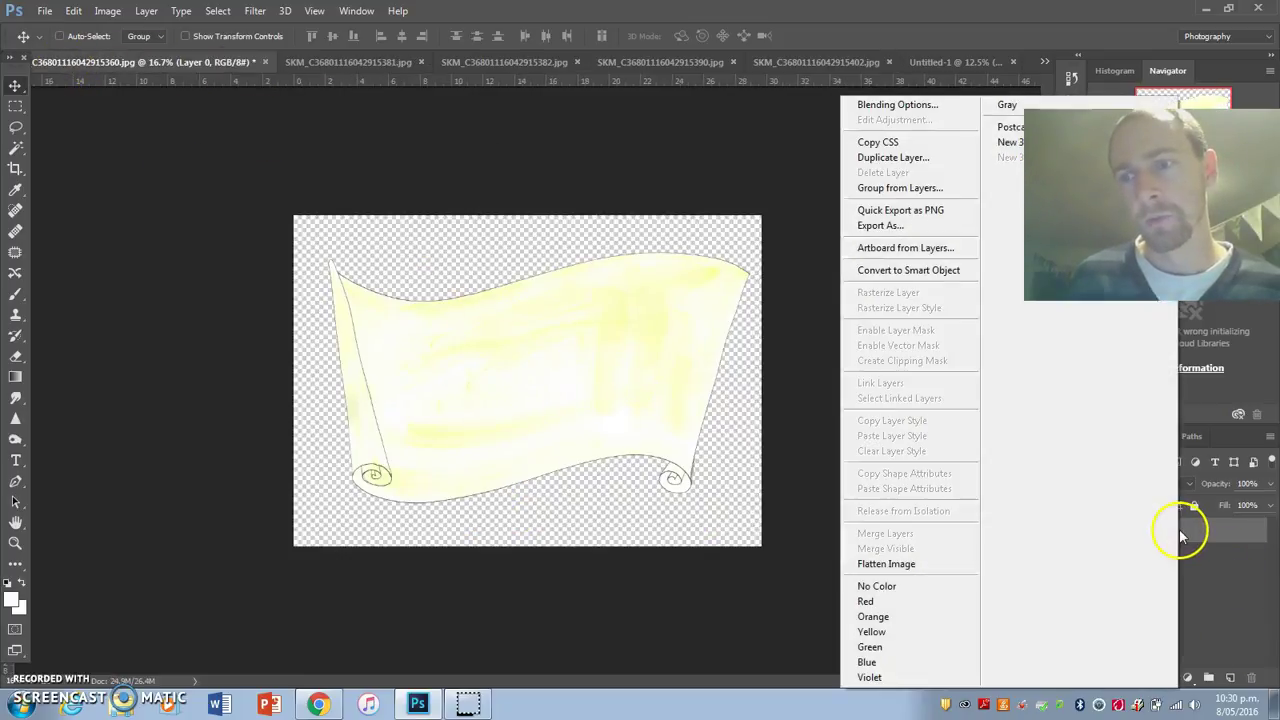
click(872, 158)
click(576, 271)
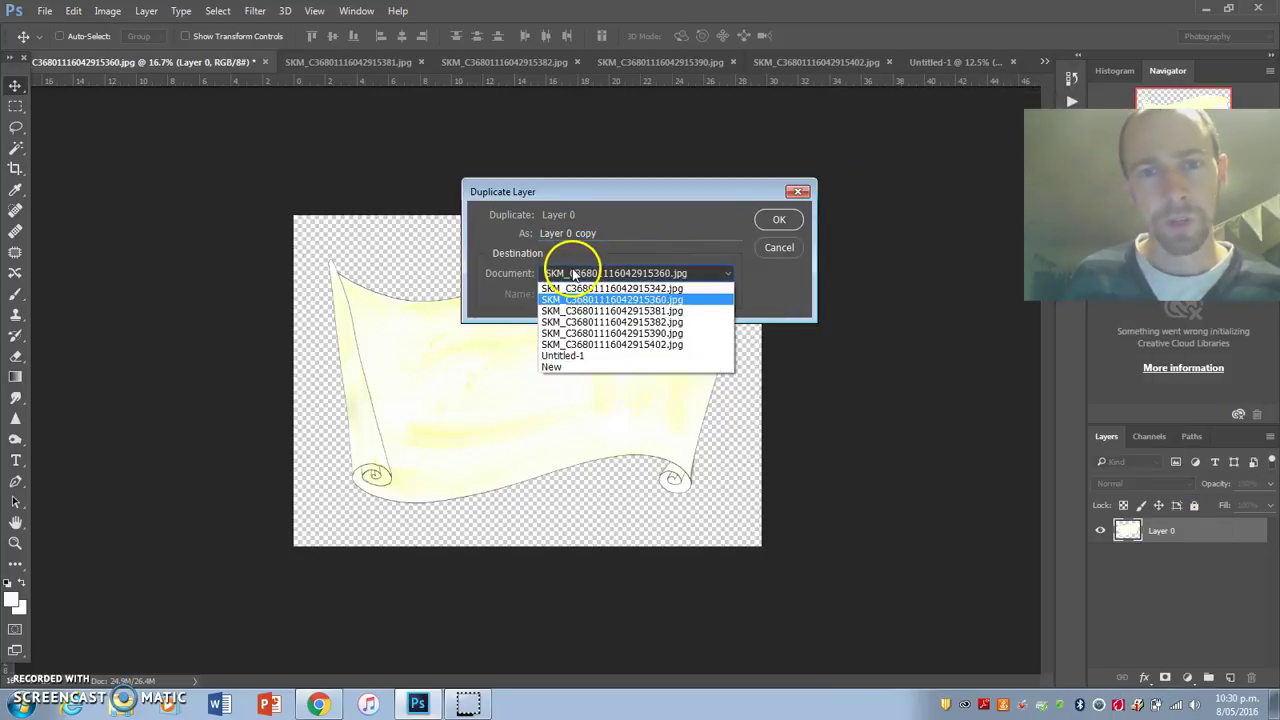
click(582, 357)
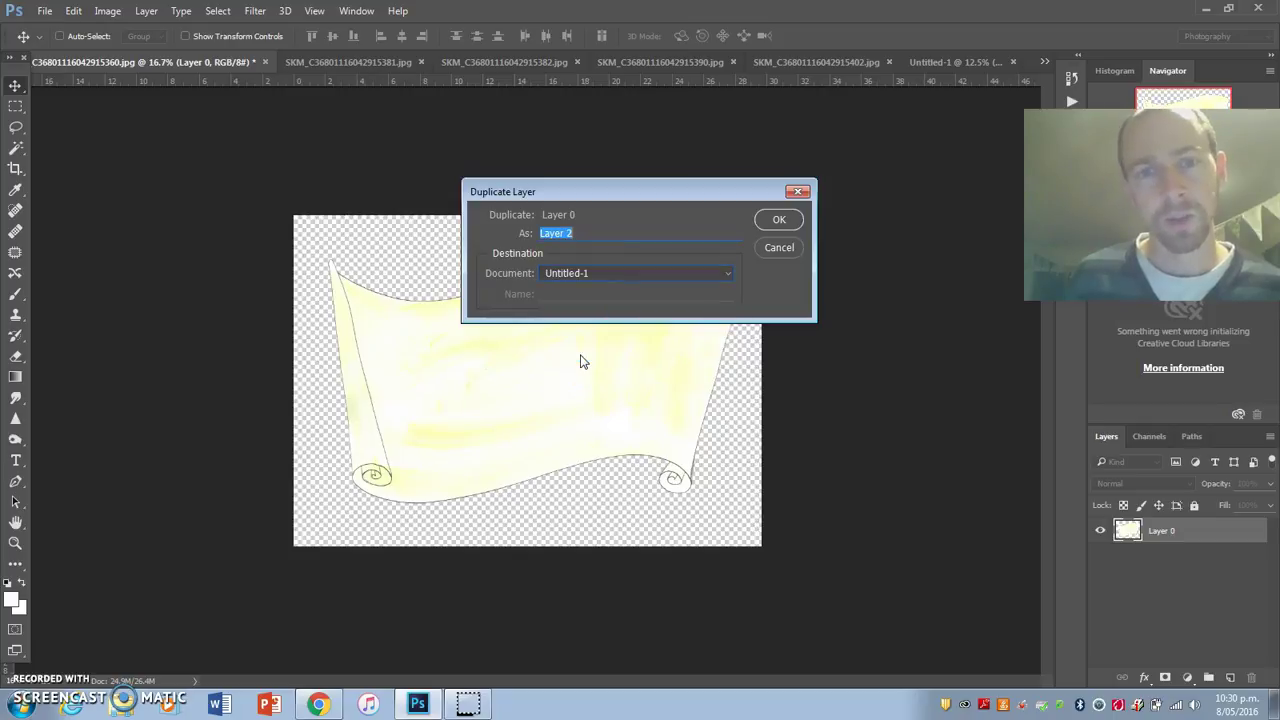
click(780, 221)
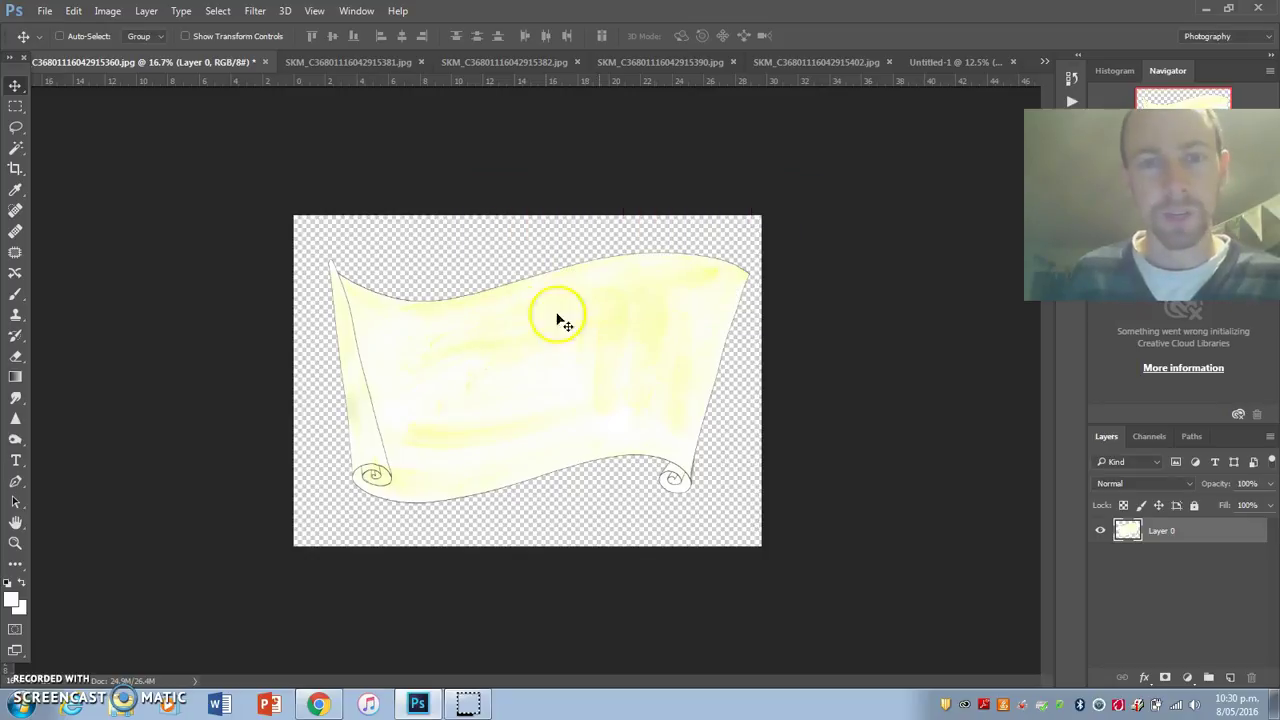
Close the scroll image without saving and return to the Untitled-1 poster.
click(265, 62)
click(651, 272)
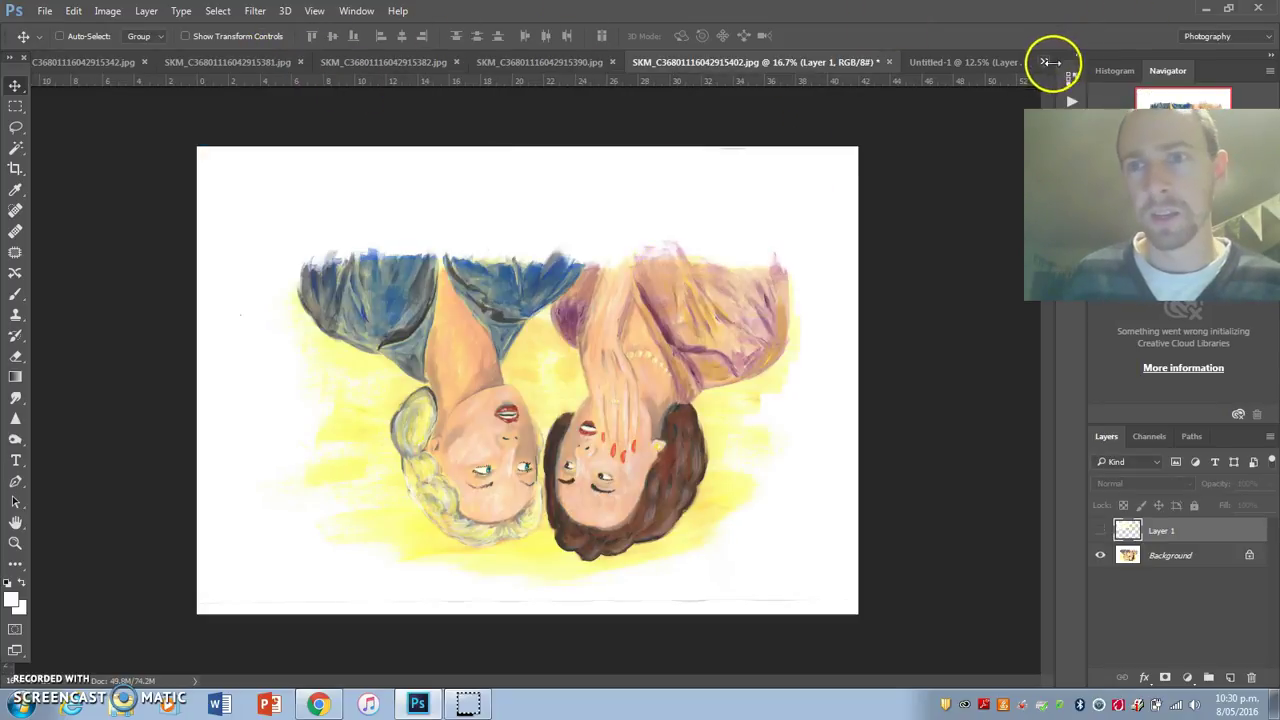
click(1045, 62)
click(1110, 104)
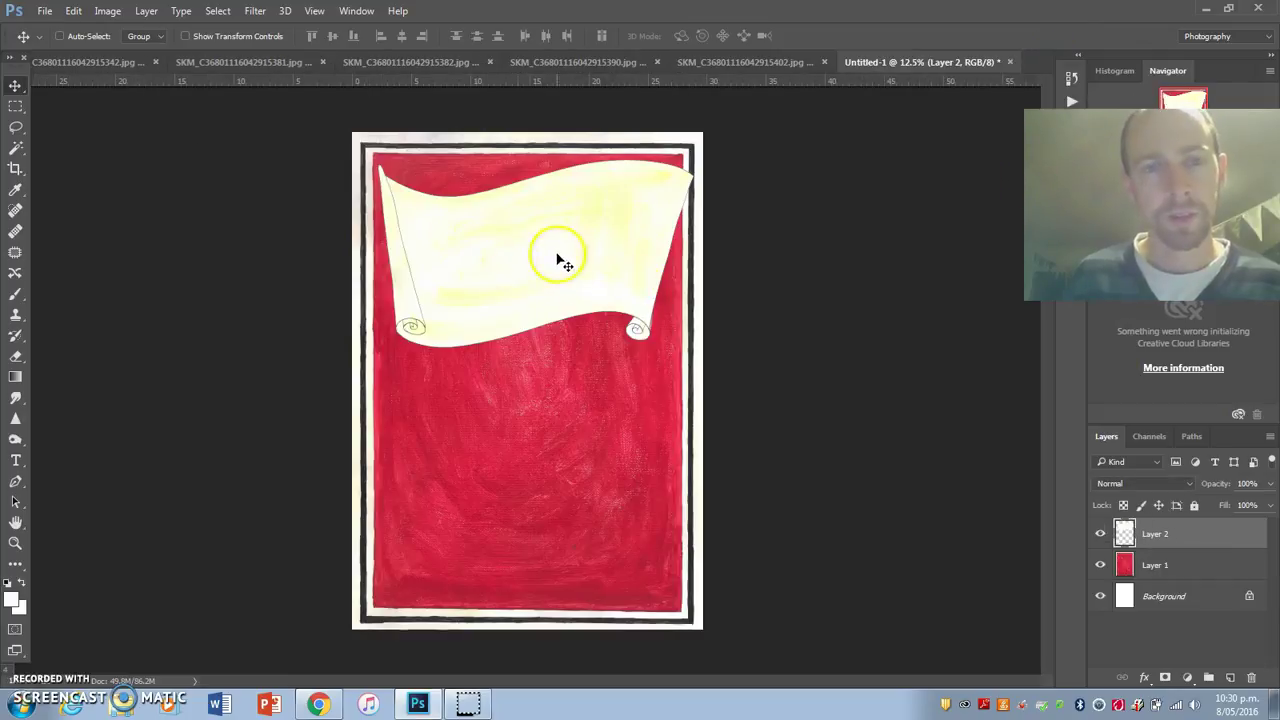
Scale the scroll to about 80% × 53% and nudge it near the top.
key(ctrl+t)
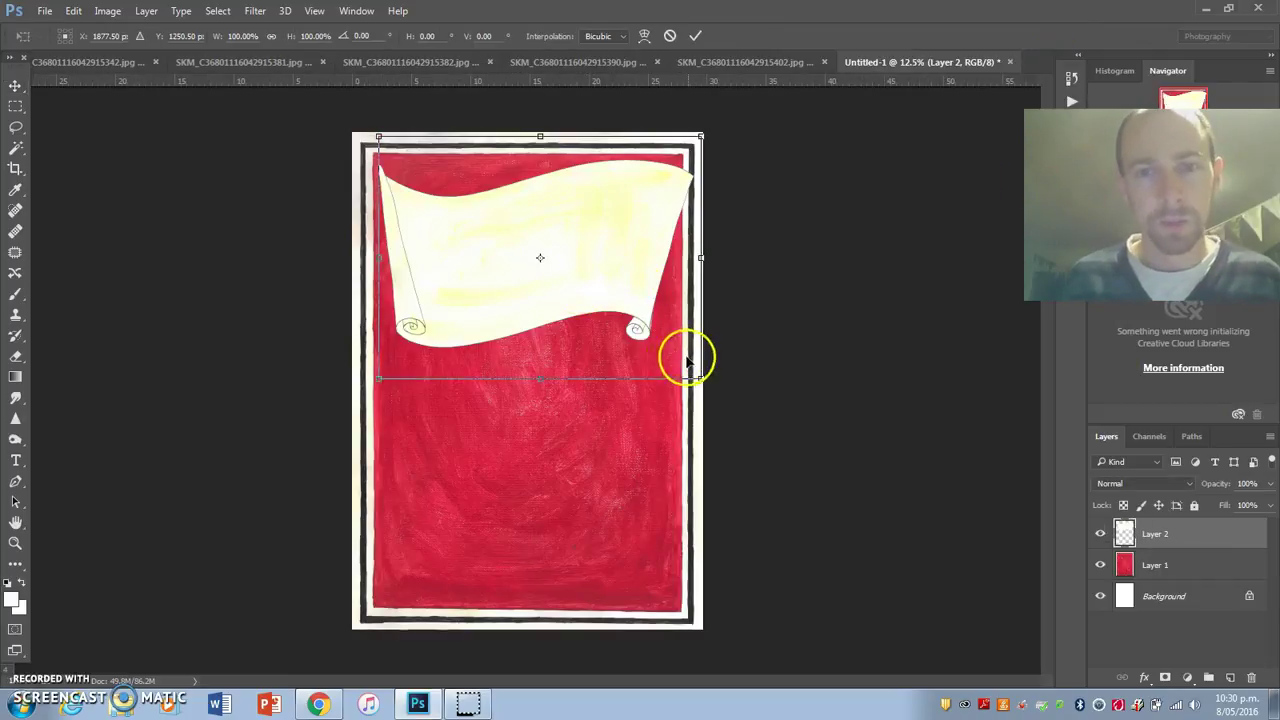
drag(699, 376, 622, 260)
mouse_move(542, 204)
mouse_down()
mouse_move(556, 229)
mouse_move(545, 220)
mouse_up()
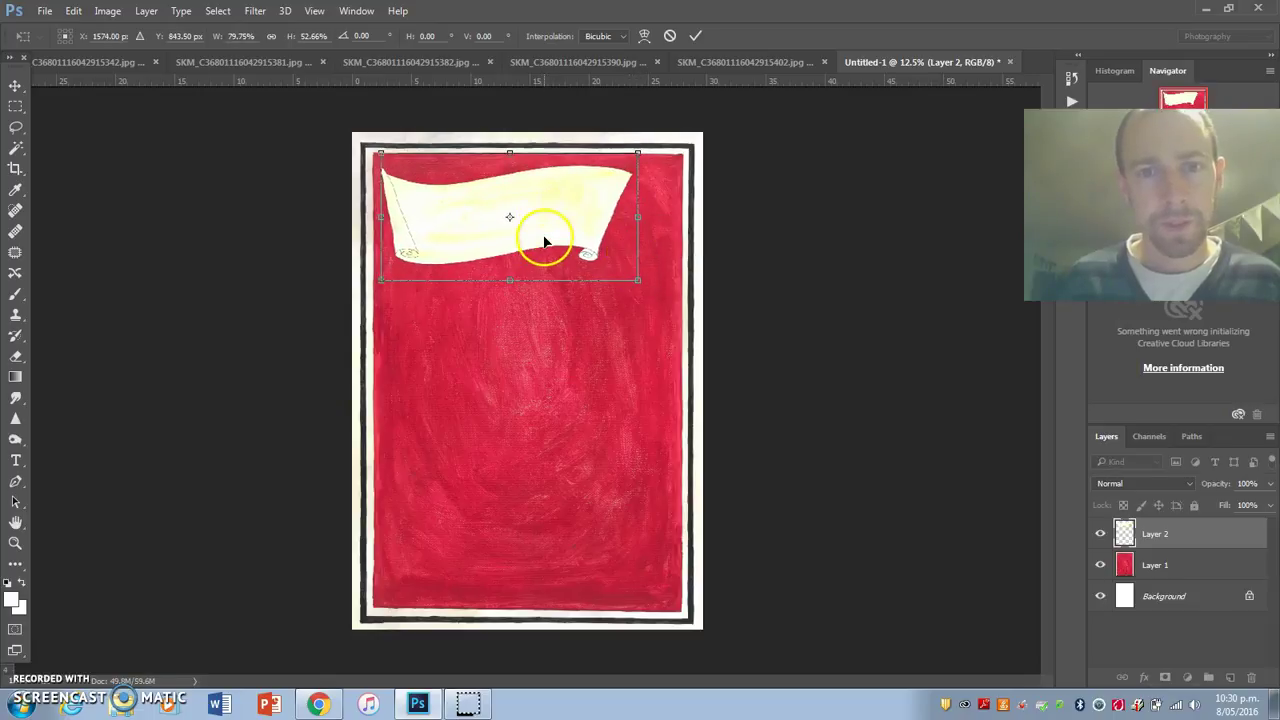
Apply the resize, then warp the scroll into a waving banner with curled ends.
key(Return)
click(73, 15)
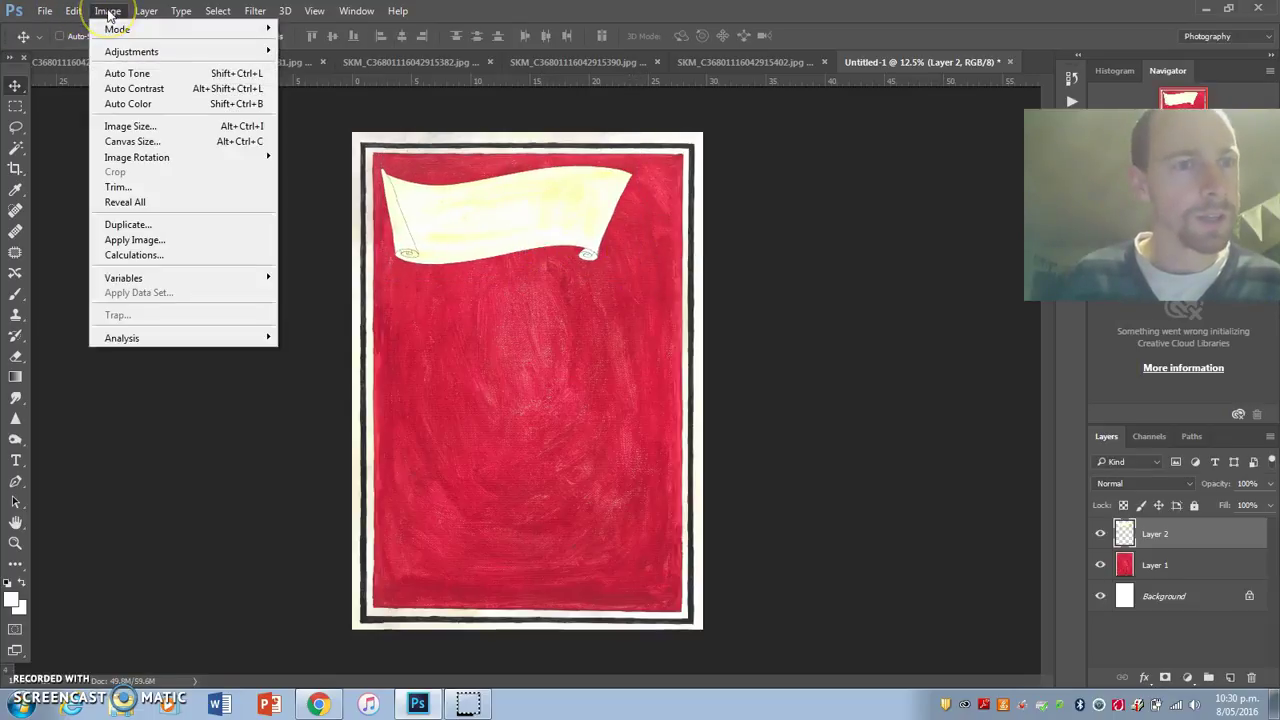
mouse_move(73, 11)
mouse_move(110, 338)
click(335, 437)
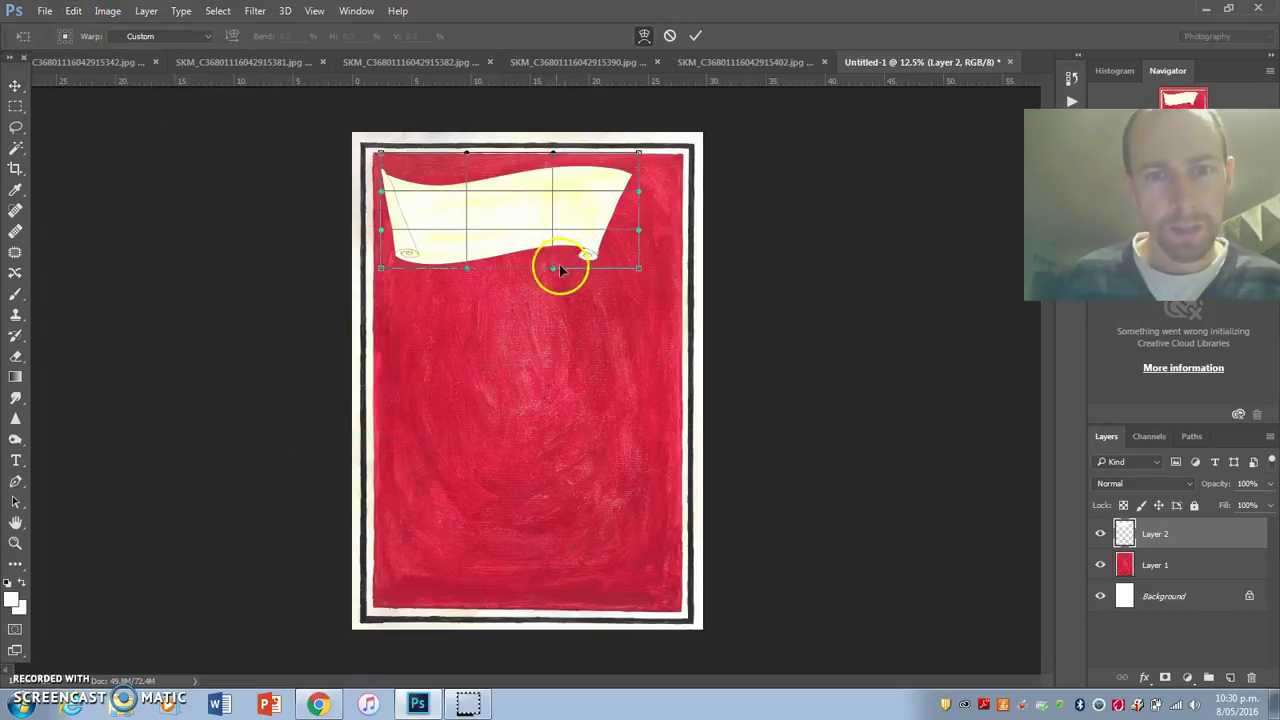
drag(568, 275, 630, 275)
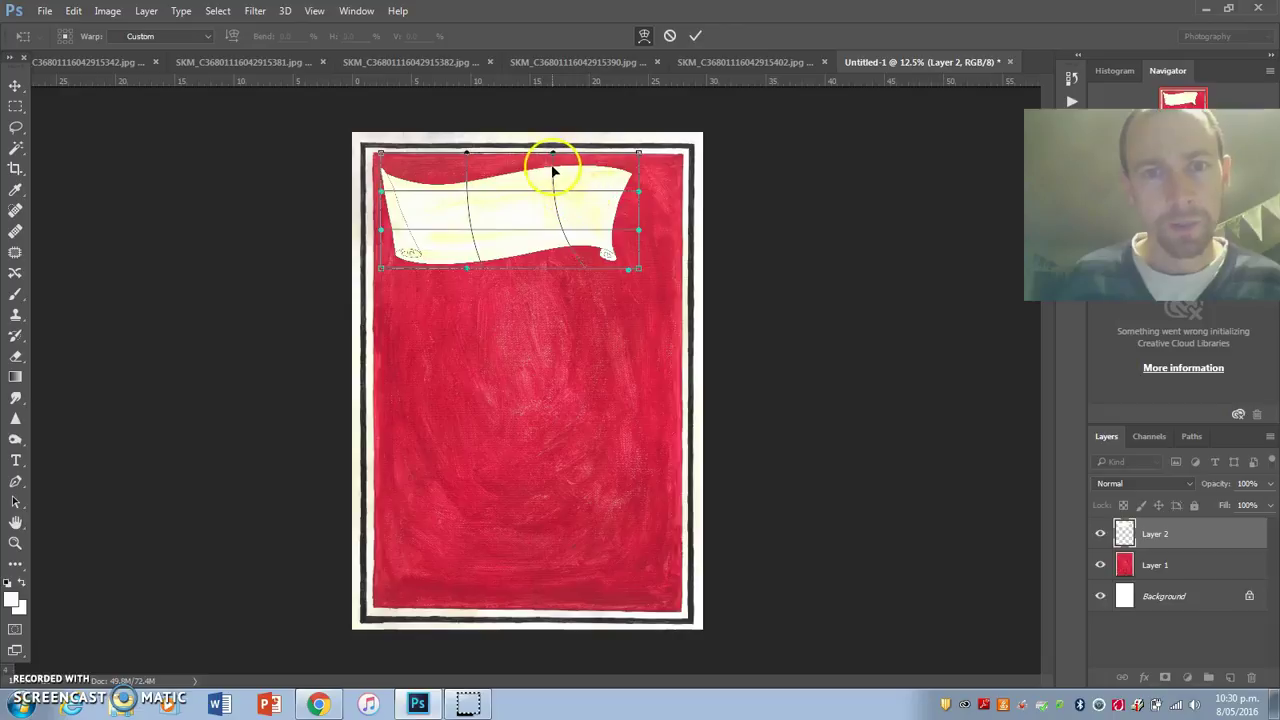
drag(553, 170, 618, 150)
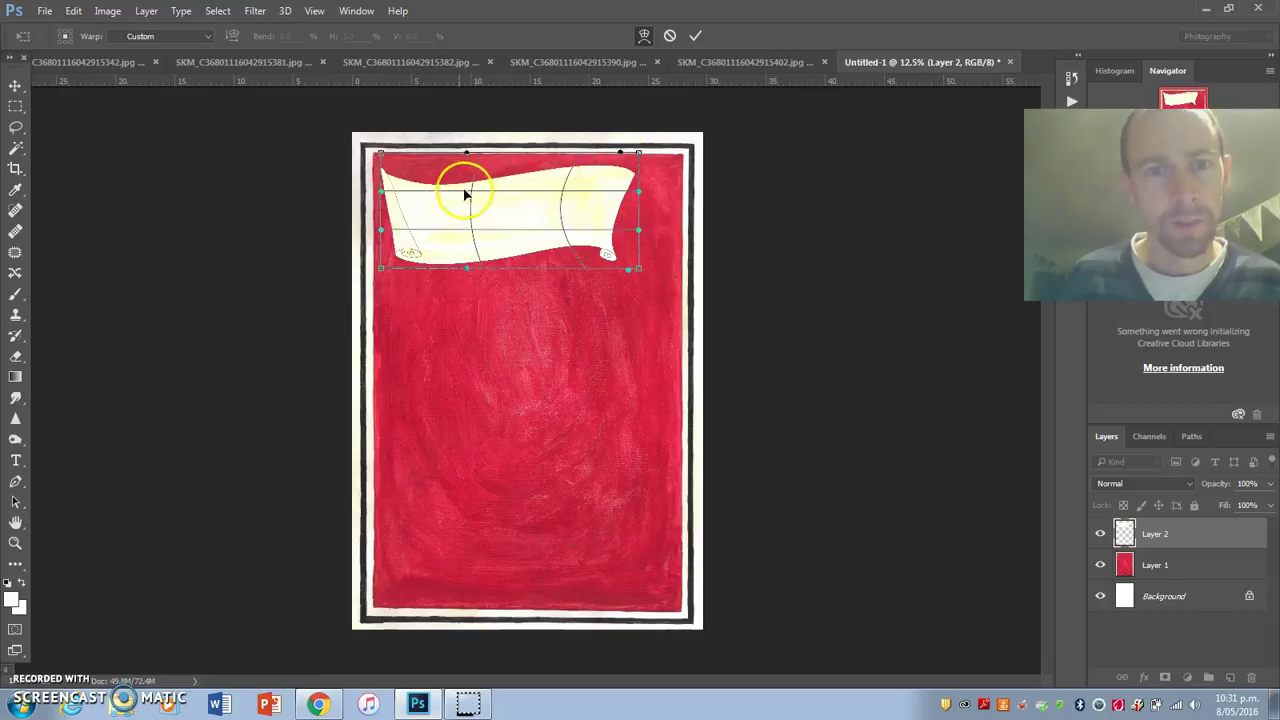
drag(468, 154, 407, 155)
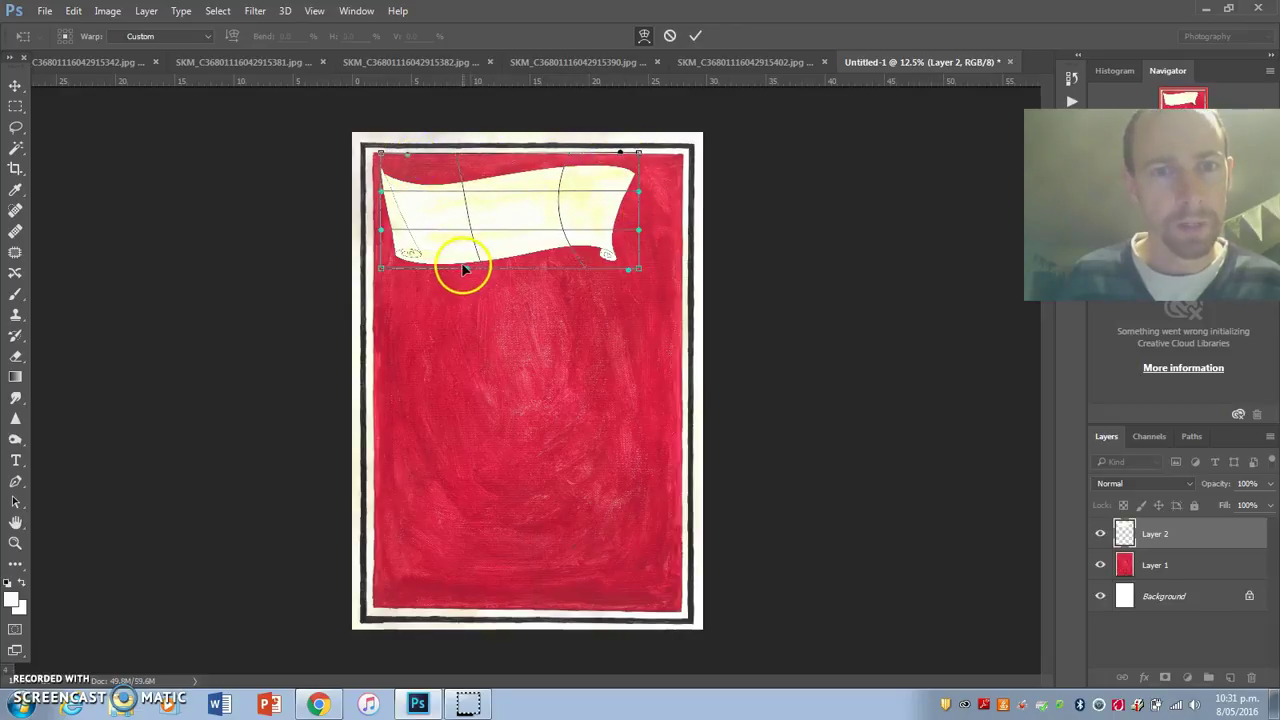
drag(463, 268, 383, 285)
drag(632, 277, 659, 288)
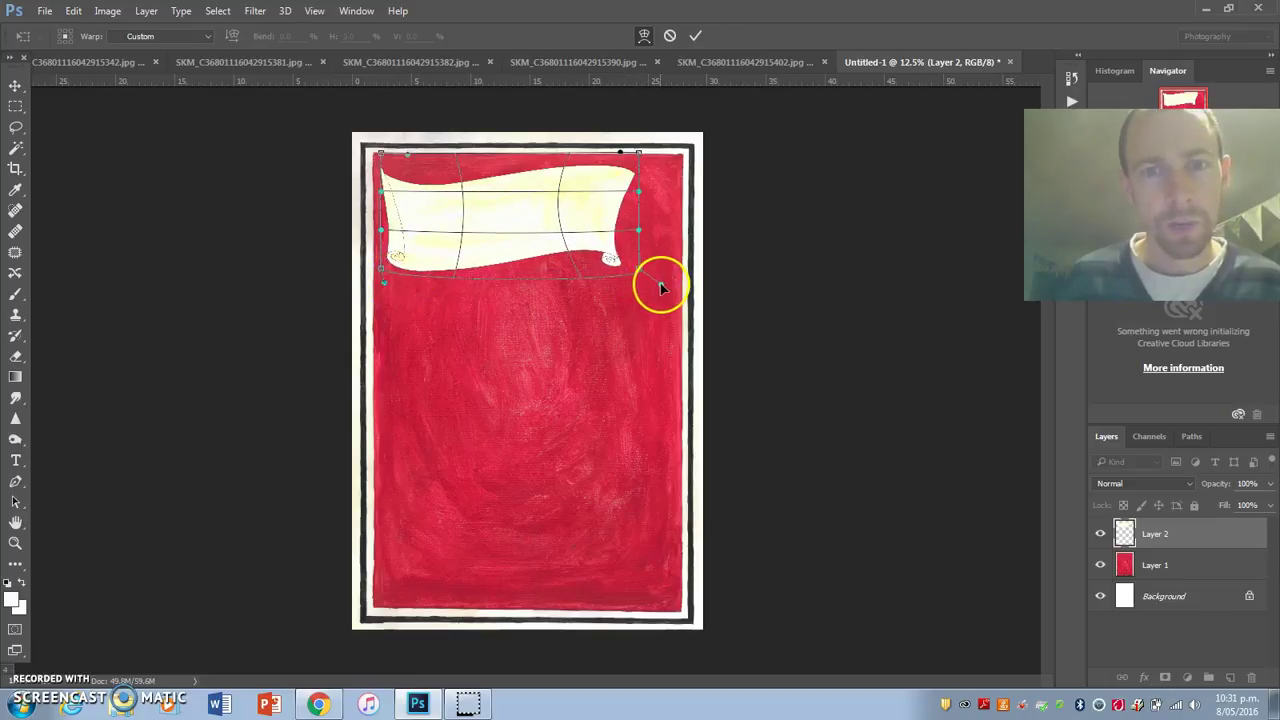
click(12, 120)
click(582, 274)
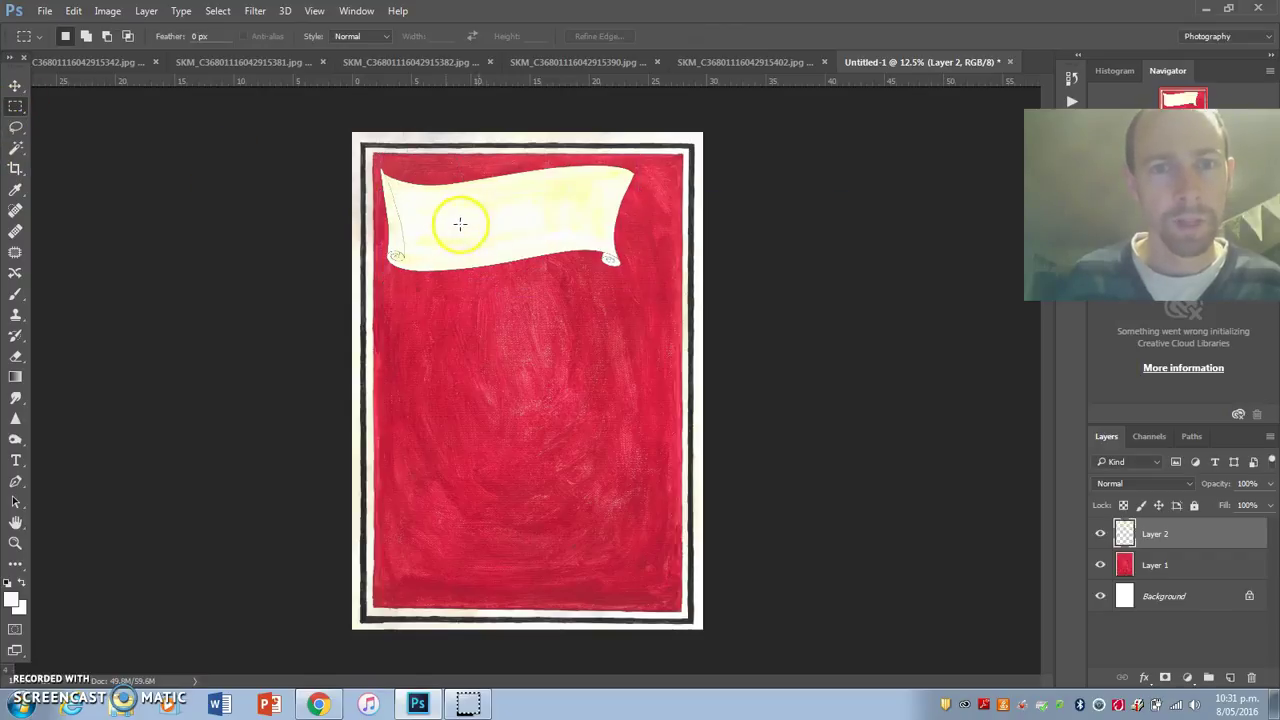
Raise the banner slightly and stretch it to about 111% width.
click(15, 85)
drag(443, 222, 442, 213)
key(ctrl+t)
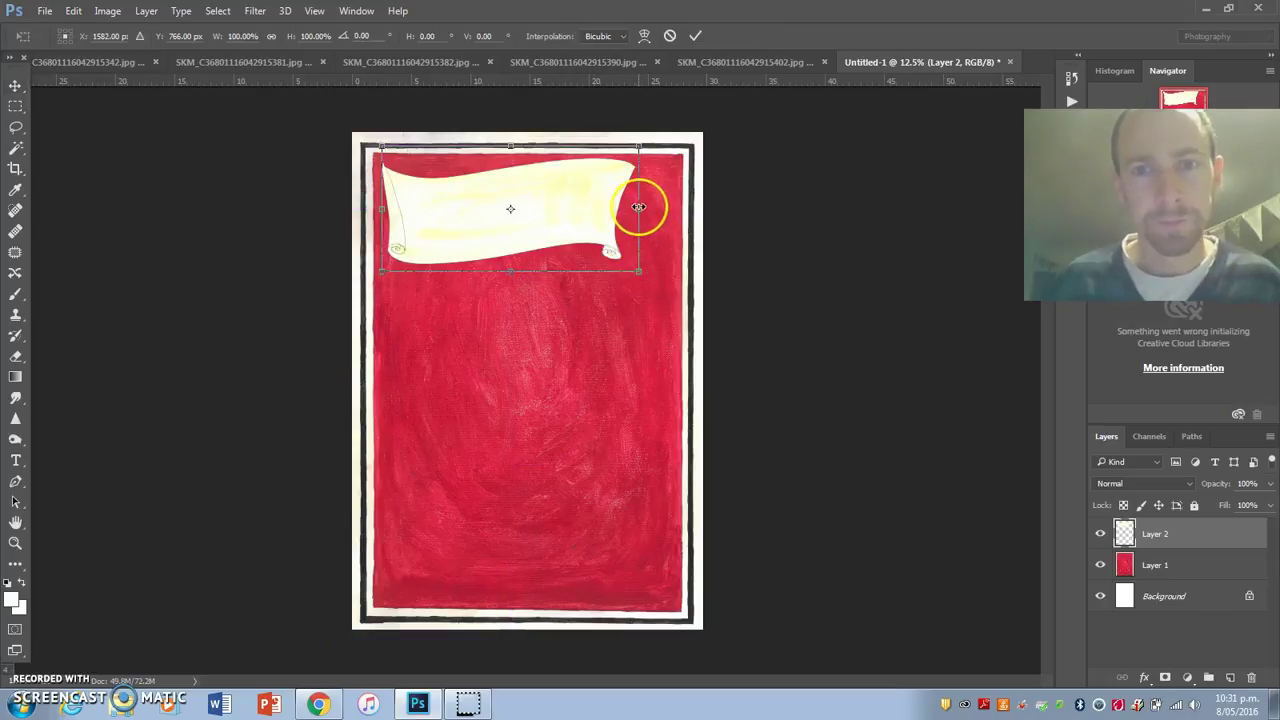
drag(646, 206, 674, 206)
double_click(585, 206)
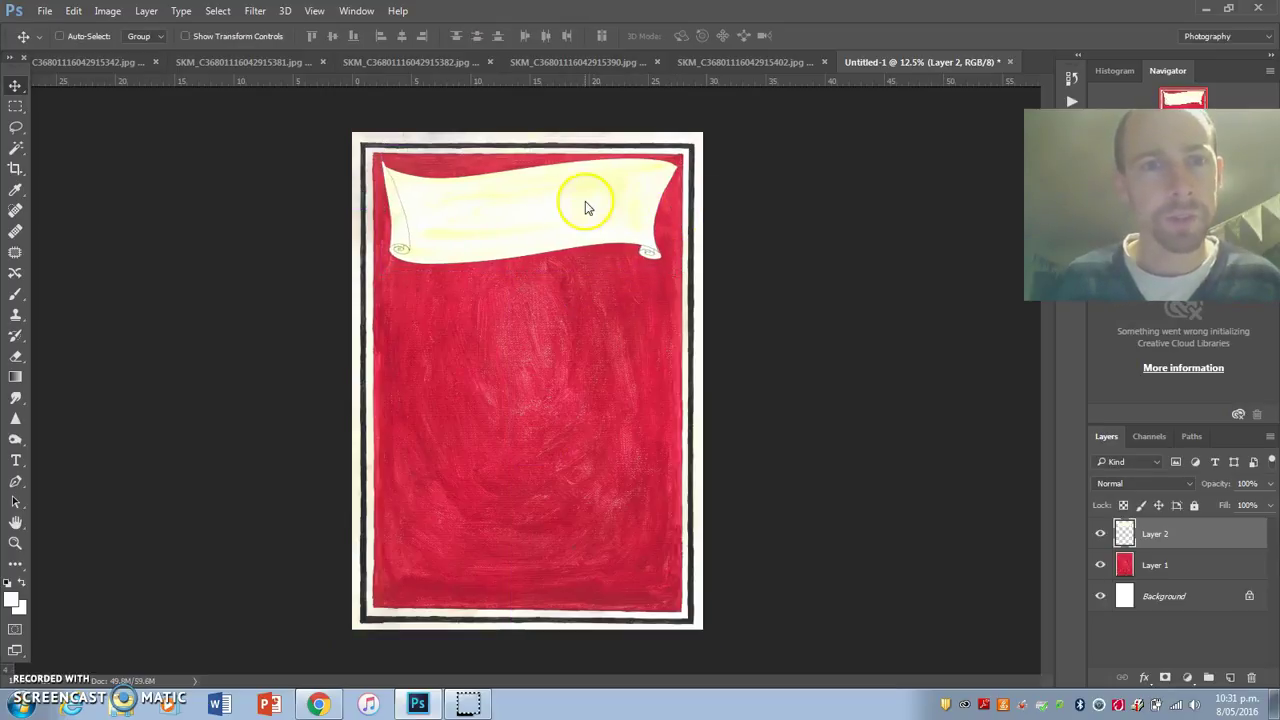
Rotate the two-women painting upright and unlock its background layer.
click(109, 60)
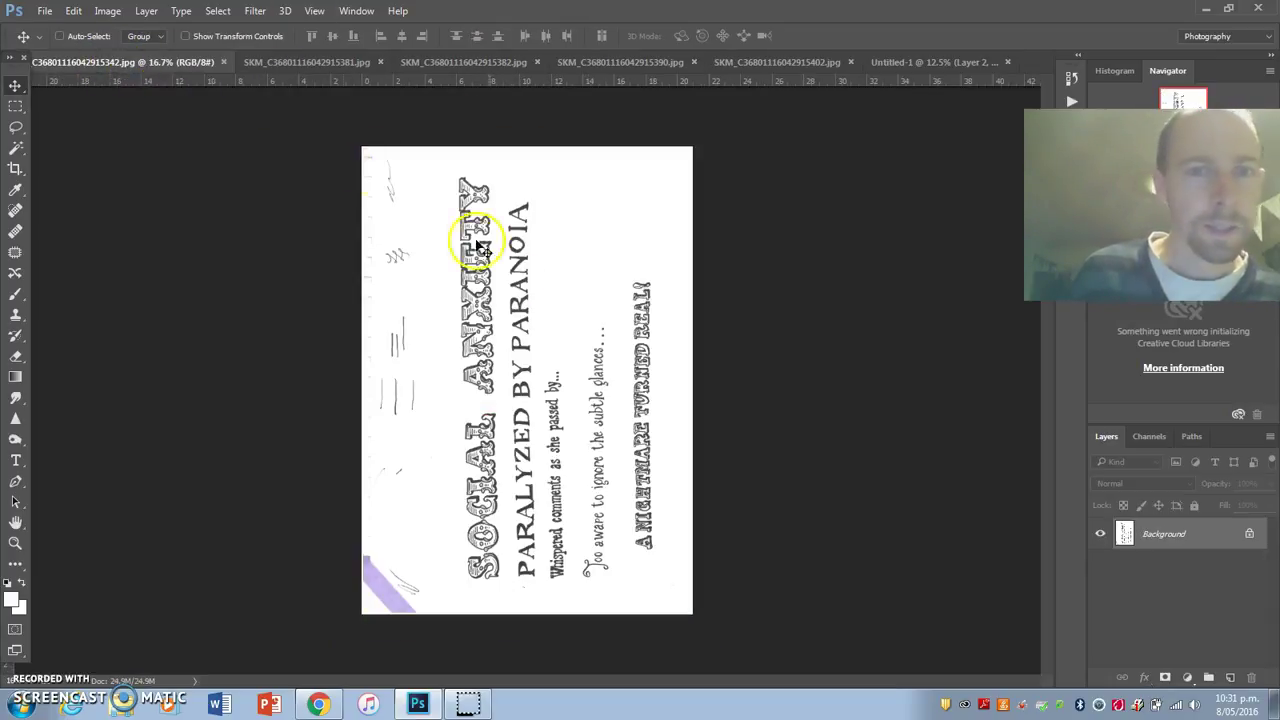
click(309, 60)
click(102, 11)
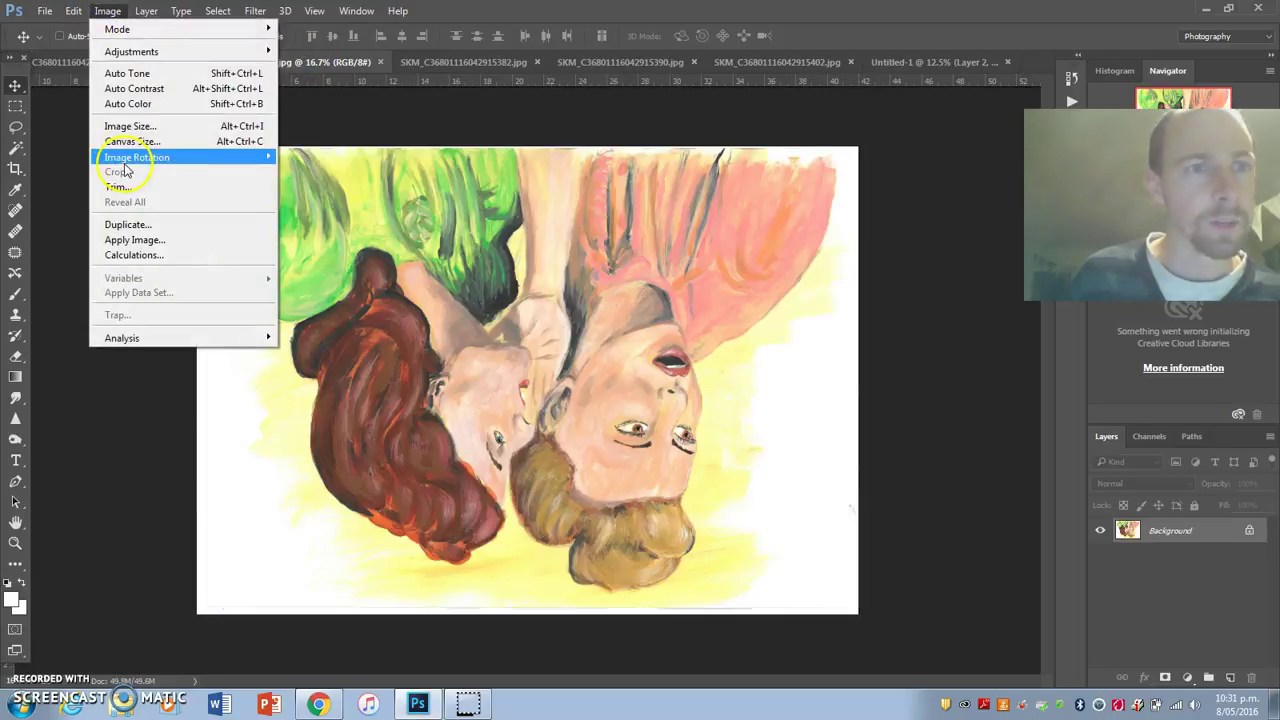
mouse_move(128, 163)
click(300, 157)
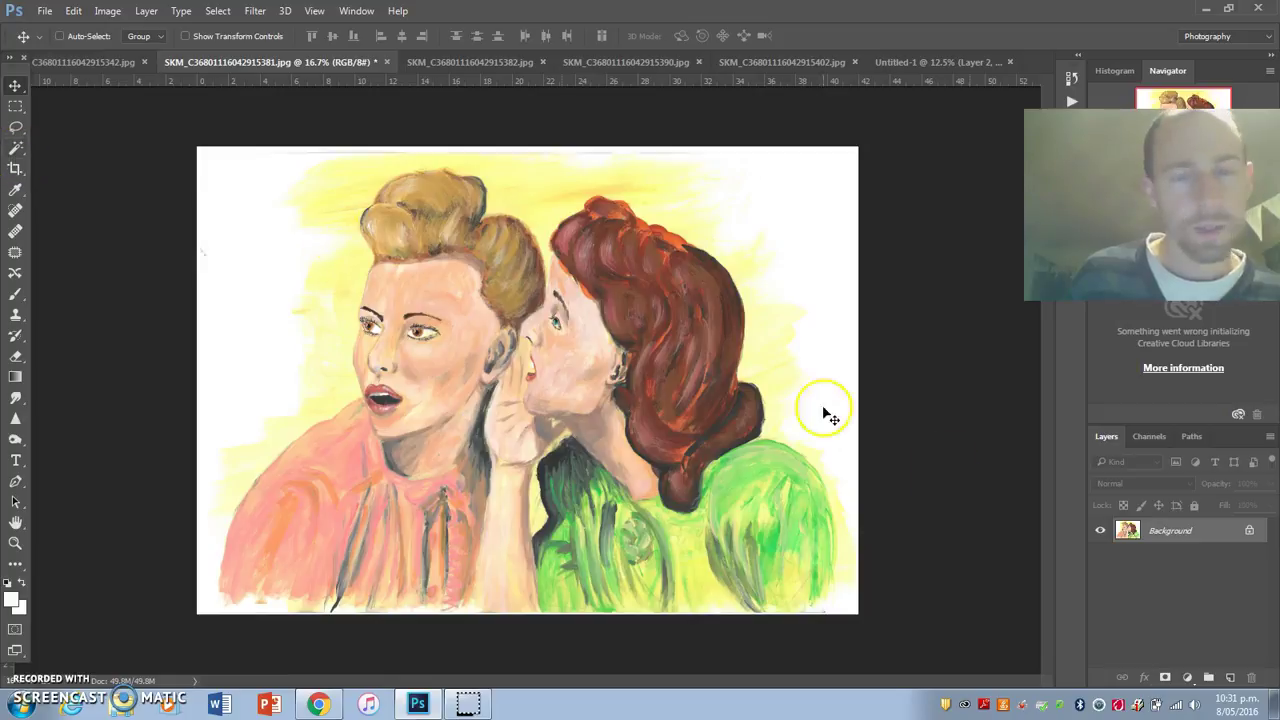
click(1249, 532)
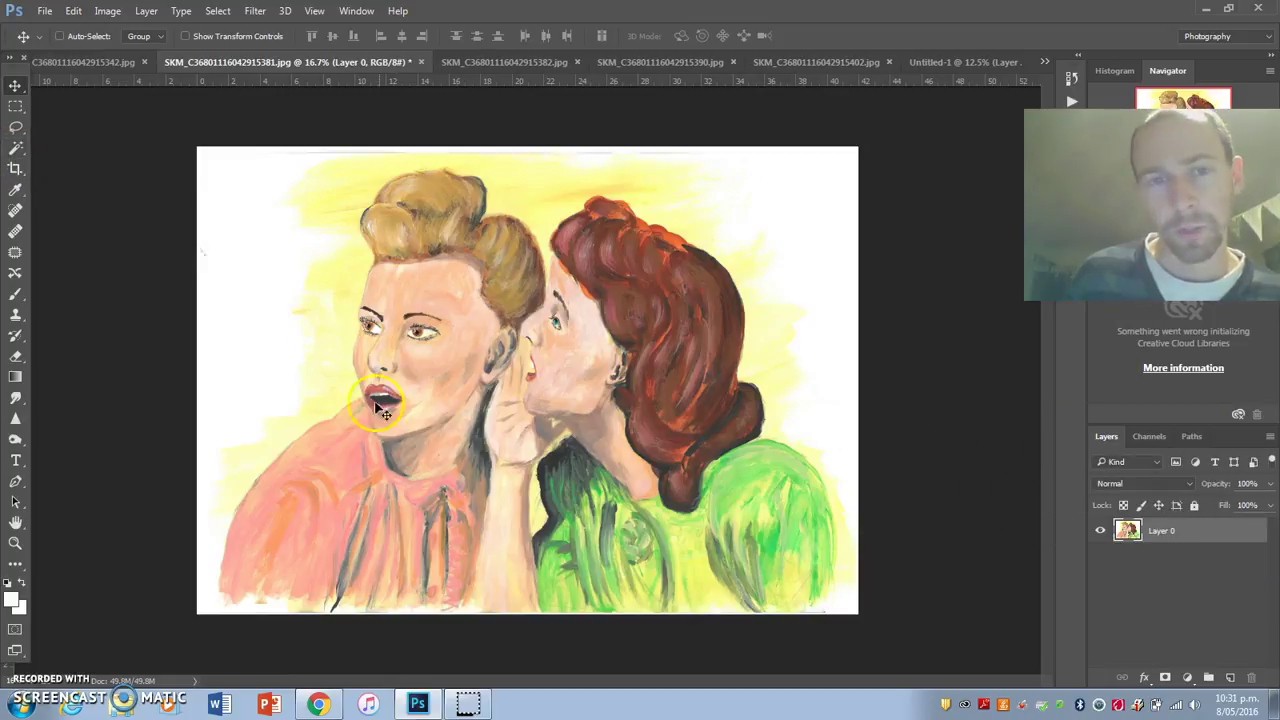
Select the white background with the Magic Wand and delete it to transparency.
click(18, 150)
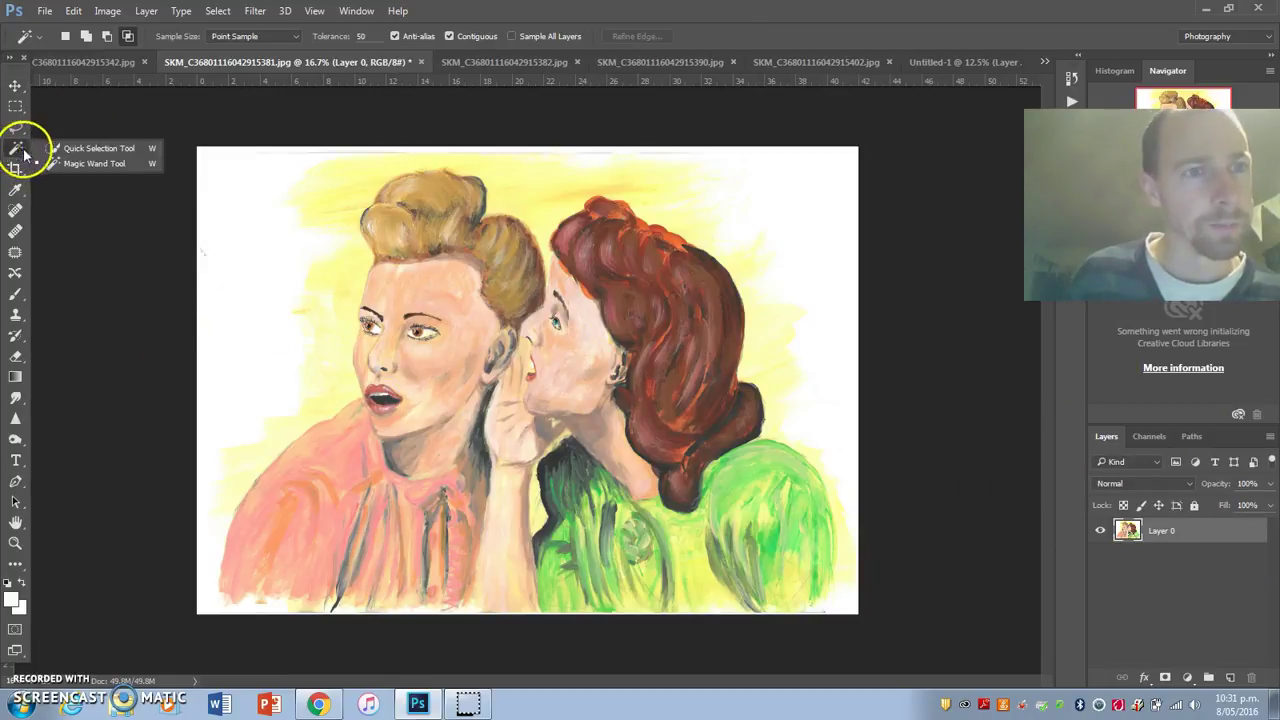
click(55, 145)
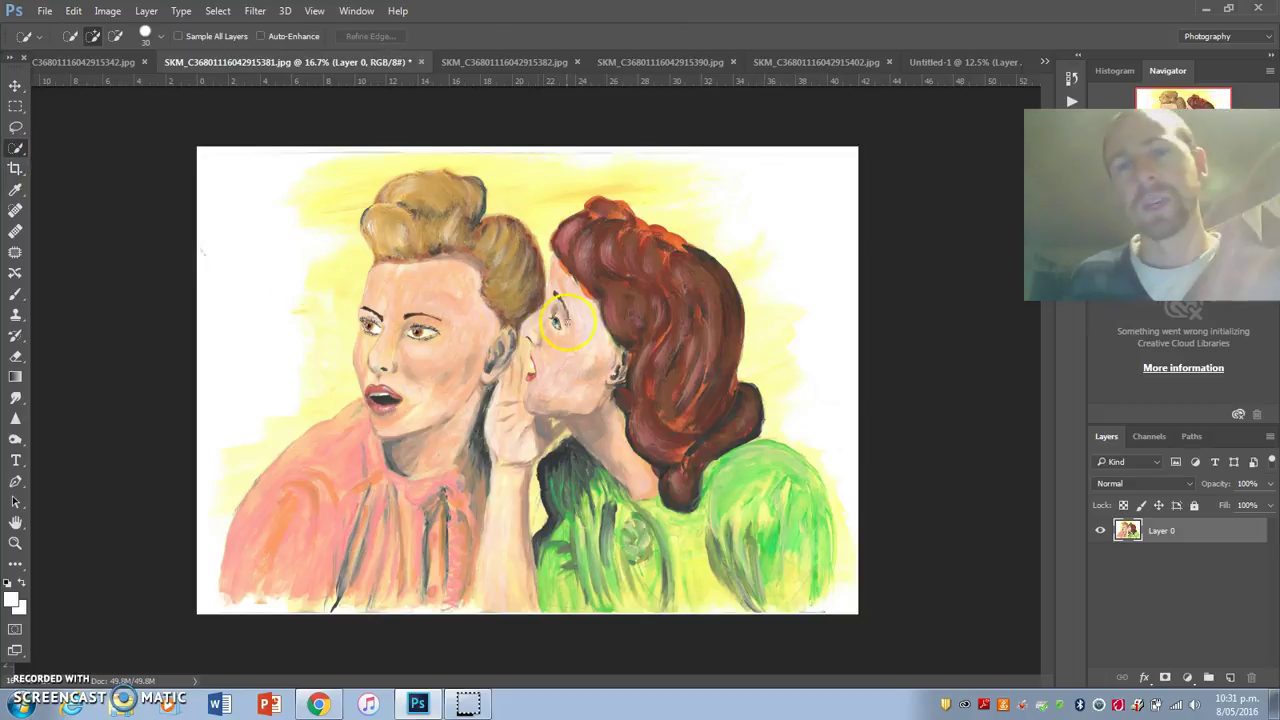
click(252, 273)
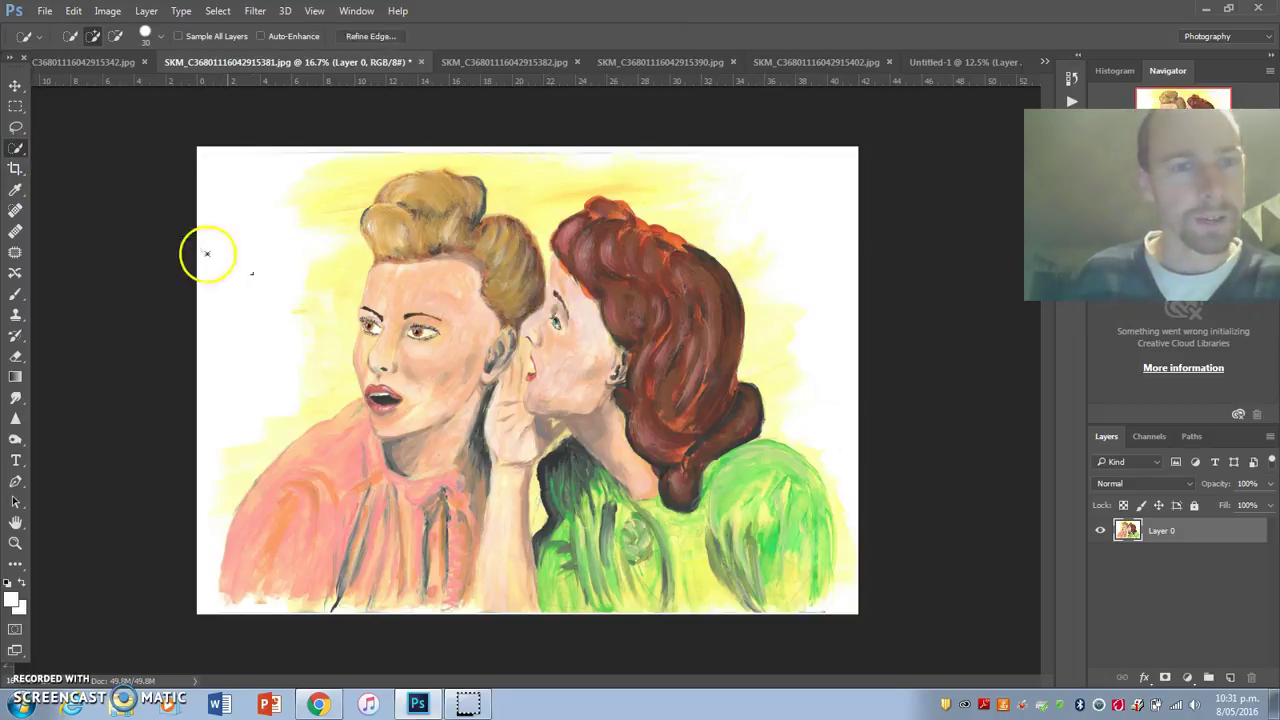
click(17, 150)
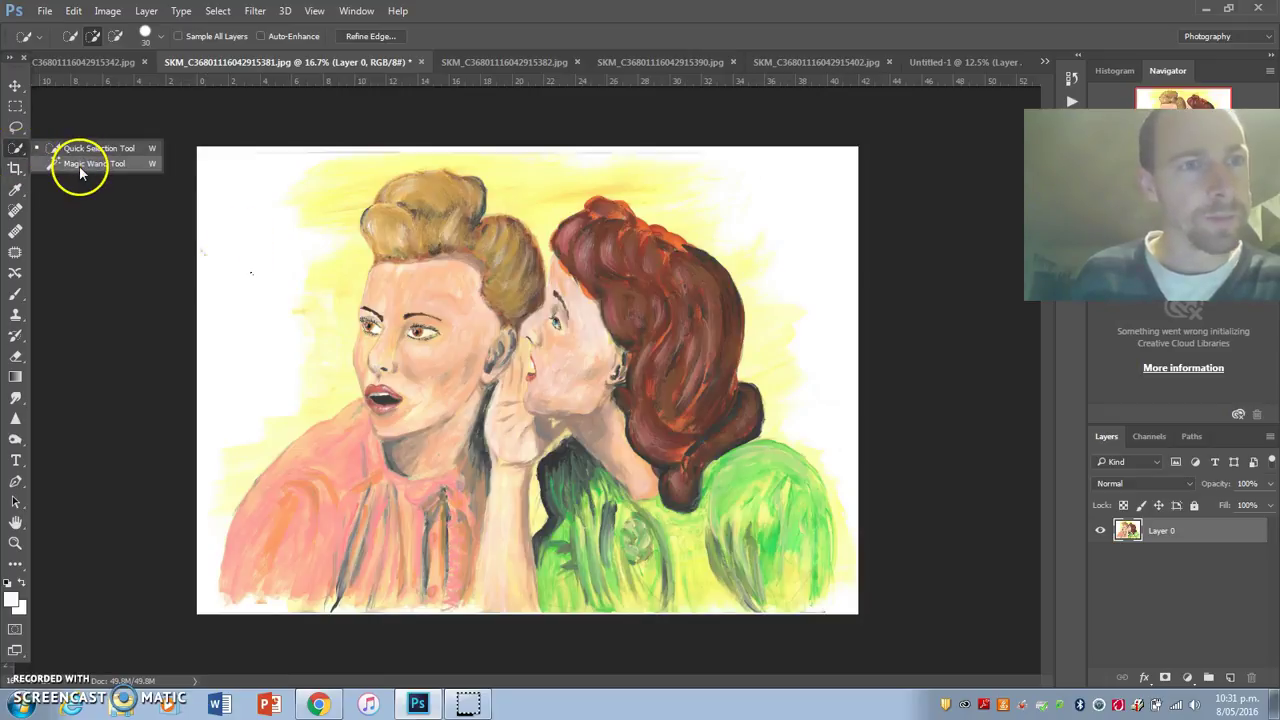
click(80, 165)
click(249, 295)
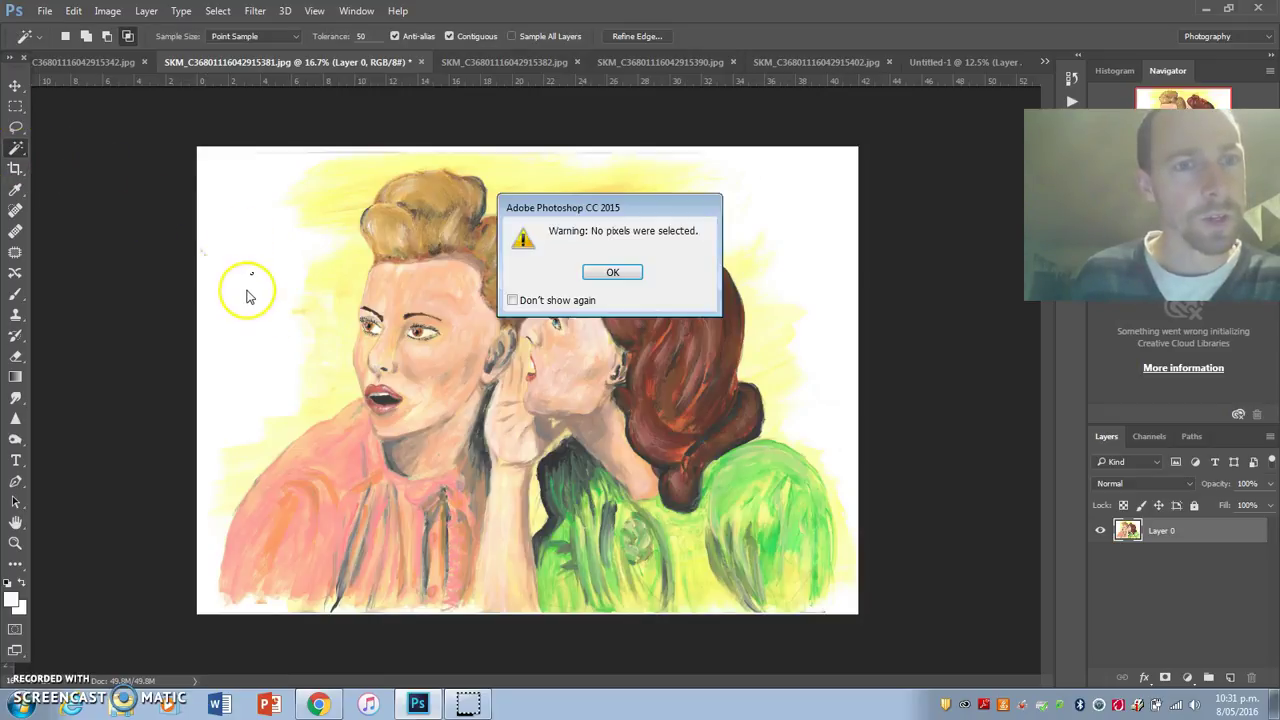
click(611, 273)
click(222, 266)
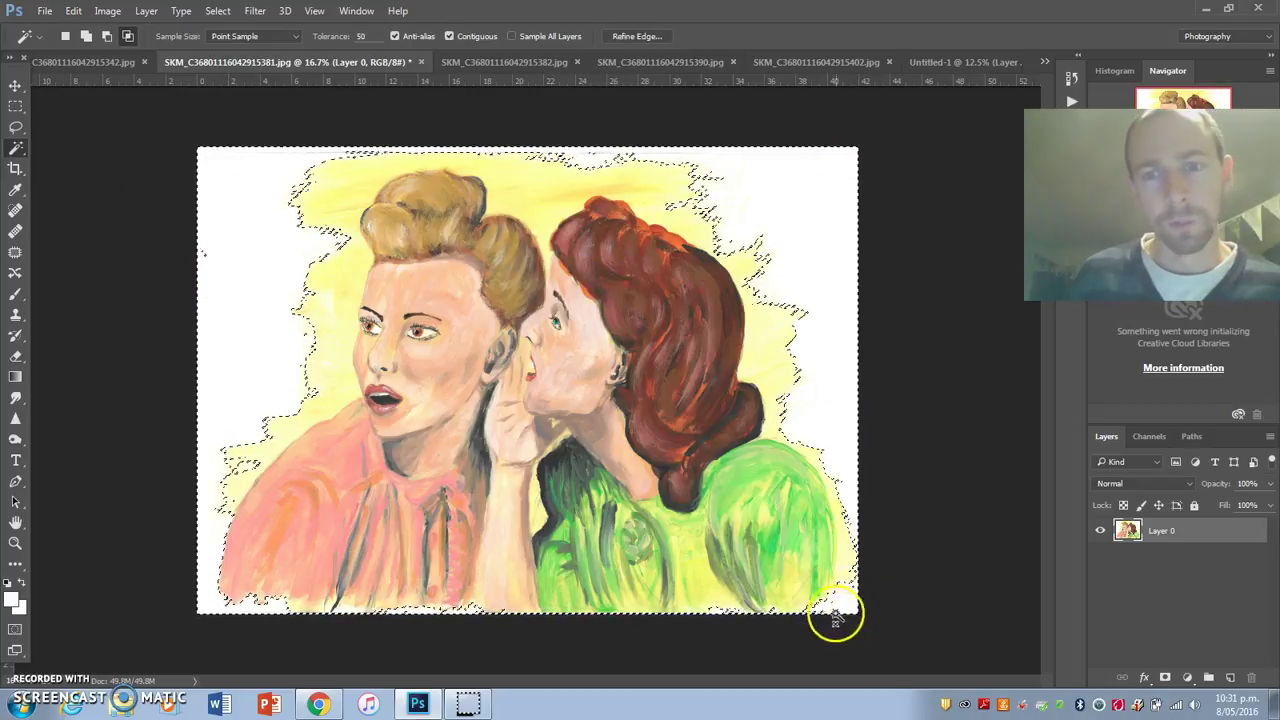
key(Delete)
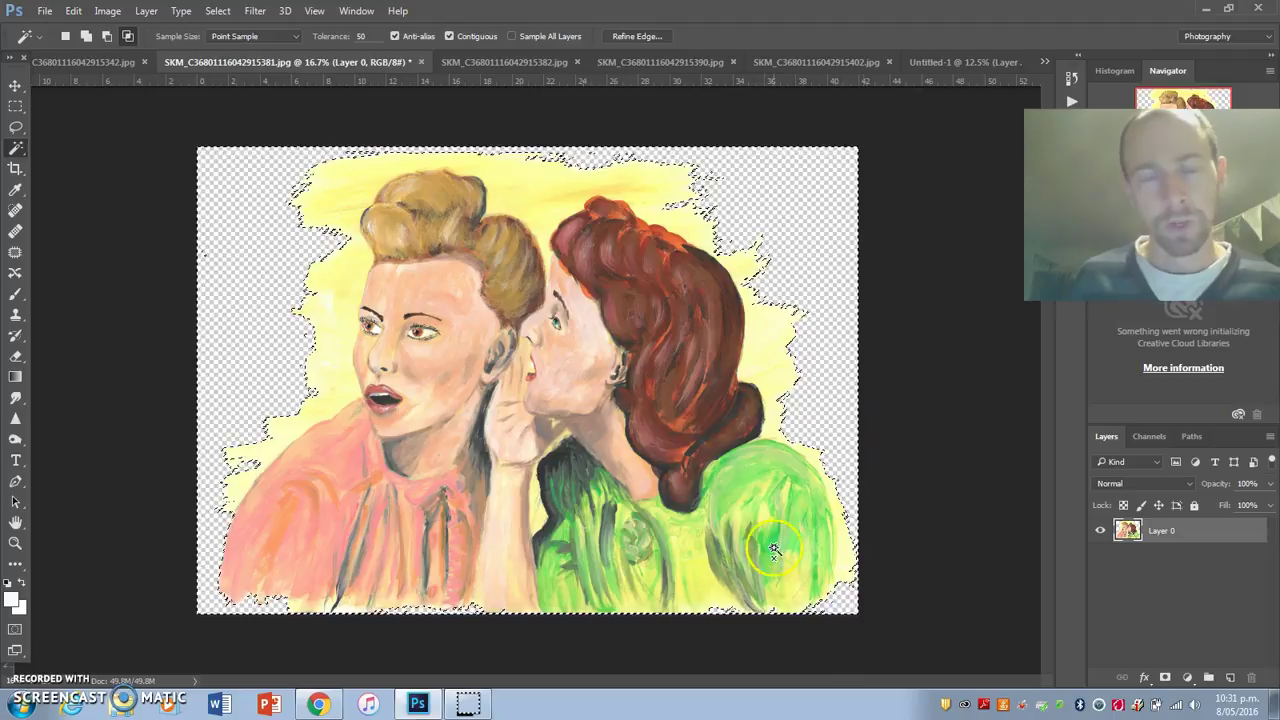
Deselect the whispering painting and drag it into the Untitled-1 poster.
click(15, 85)
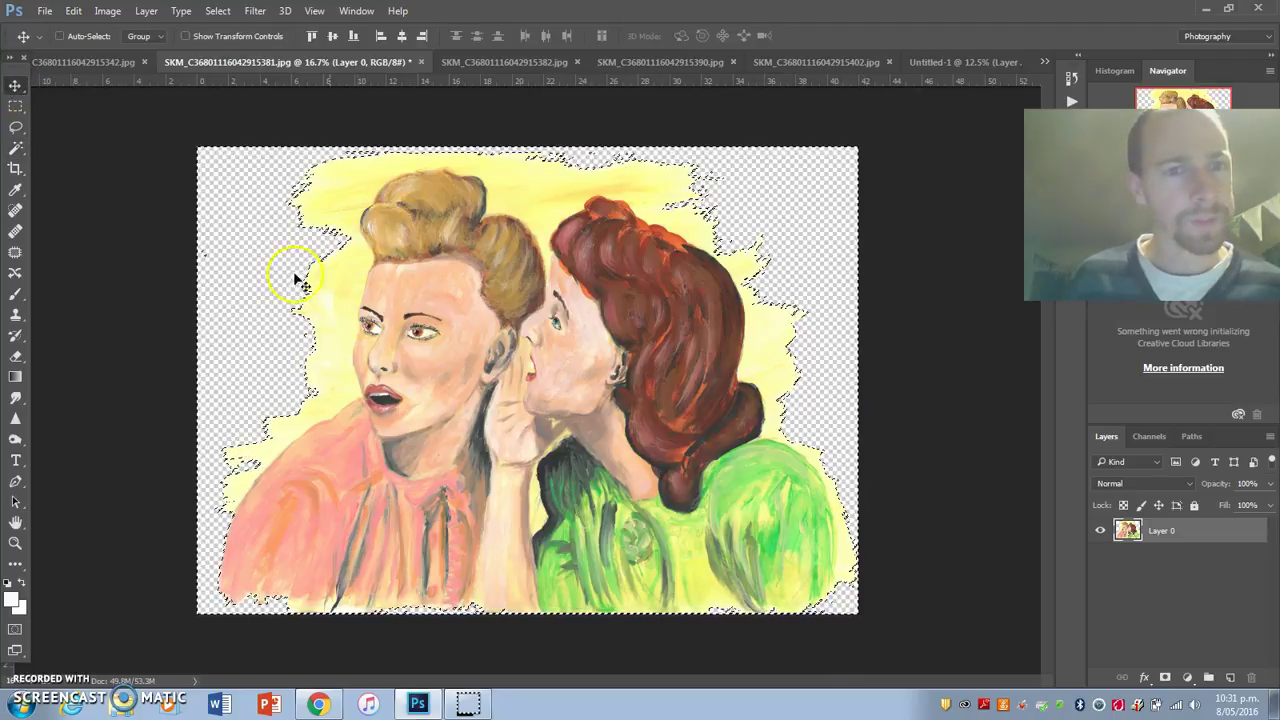
click(15, 105)
key(ctrl+d)
click(15, 85)
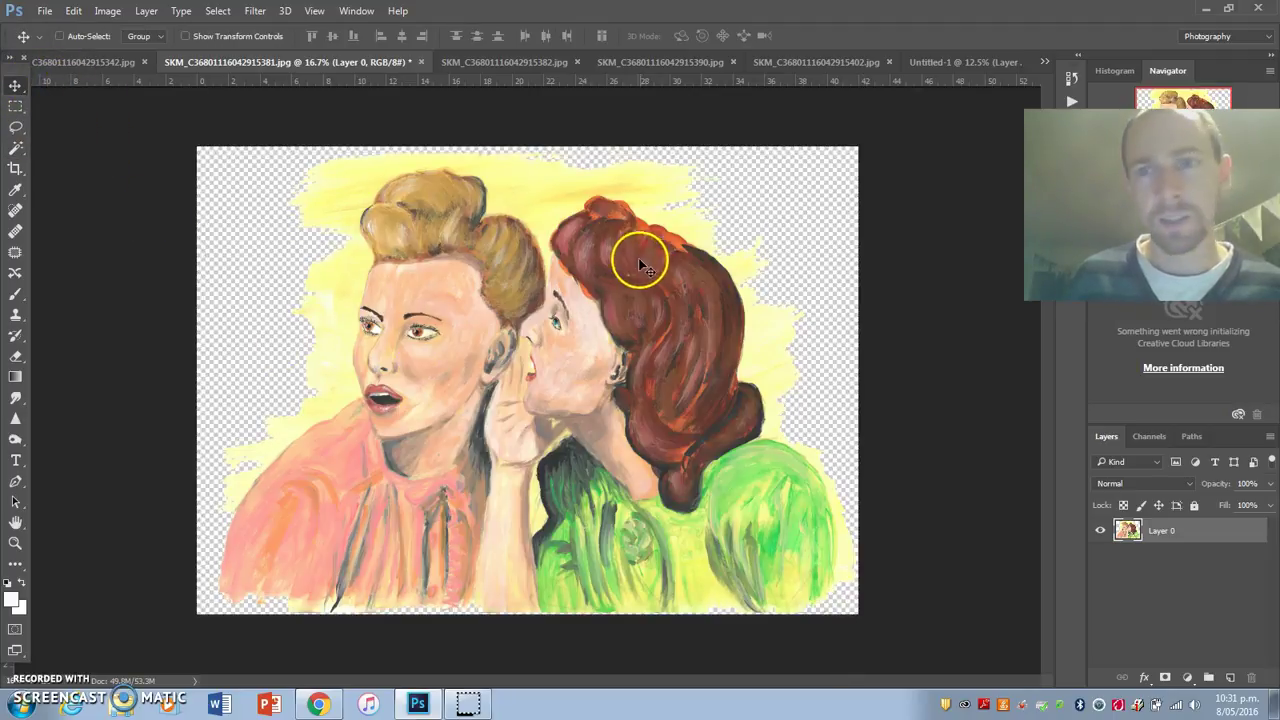
mouse_move(643, 265)
mouse_down()
mouse_move(691, 209)
mouse_move(940, 51)
mouse_move(538, 362)
mouse_up()
Scale the whispering painting to about 41% and position it mid-poster on the red area.
key(ctrl+t)
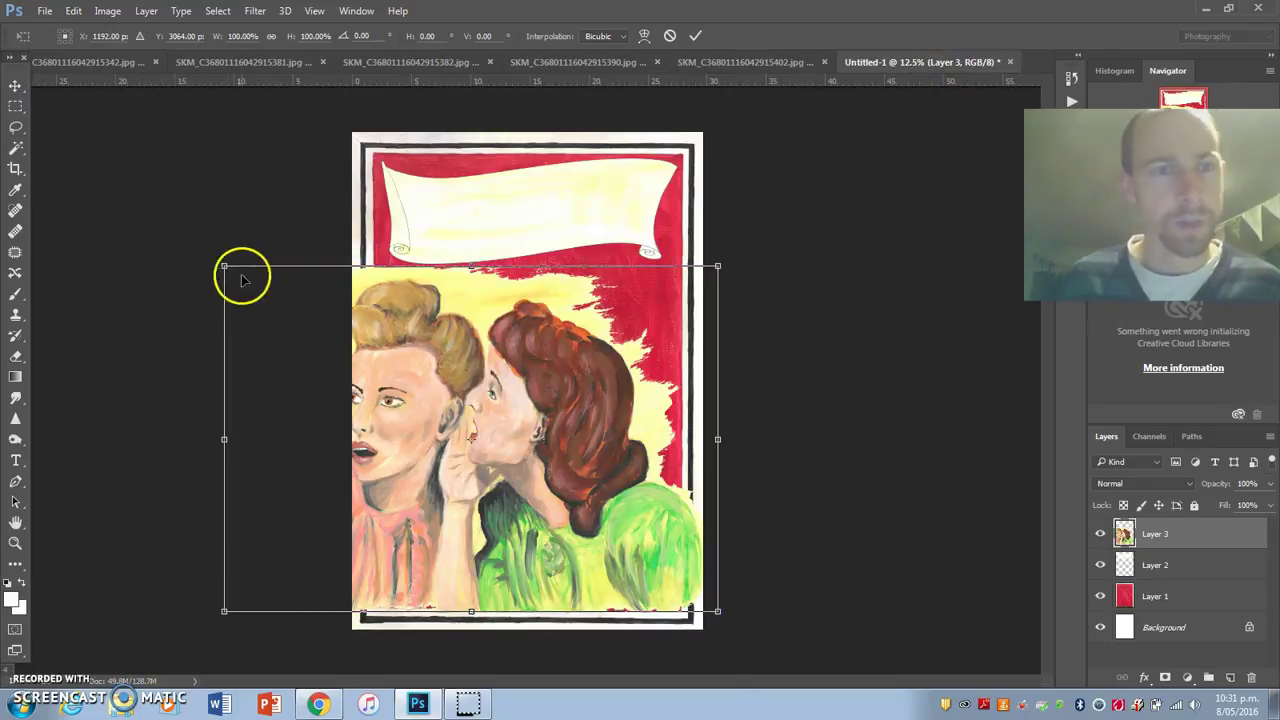
drag(224, 267, 551, 409)
drag(598, 500, 582, 318)
key(Return)
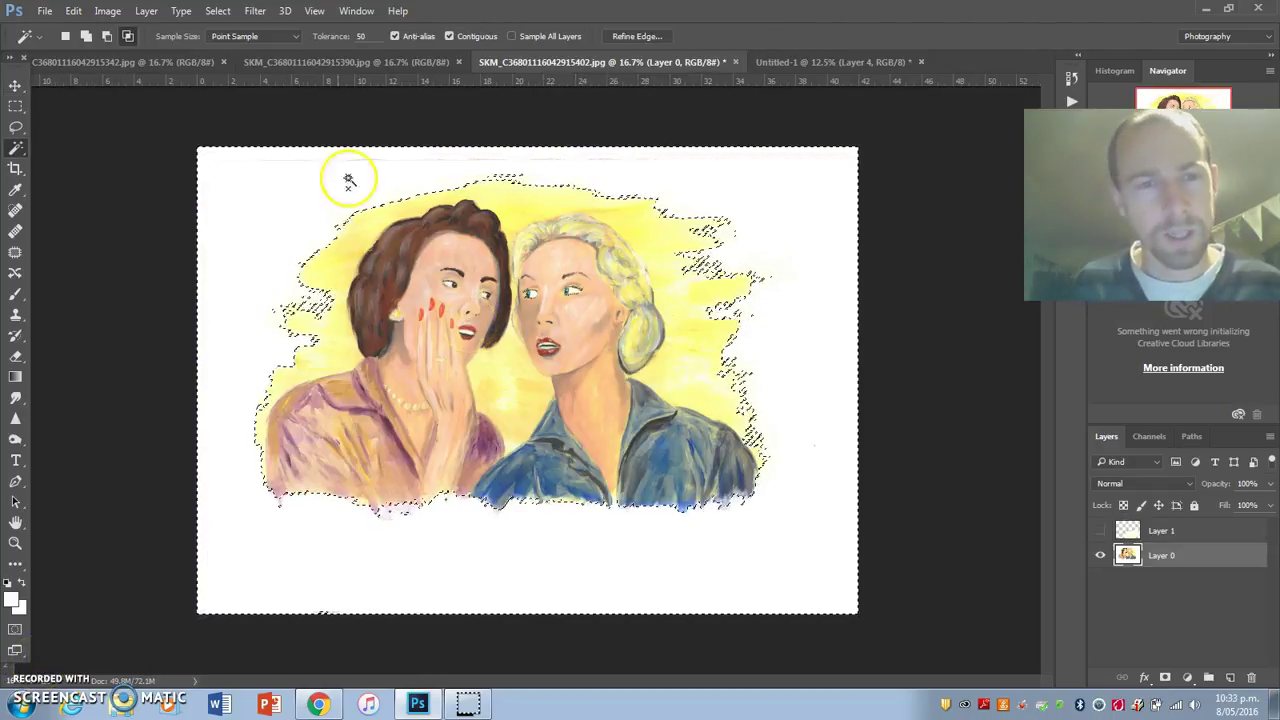
Delete the white background around the brunette-and-blonde painting and deselect.
click(277, 224)
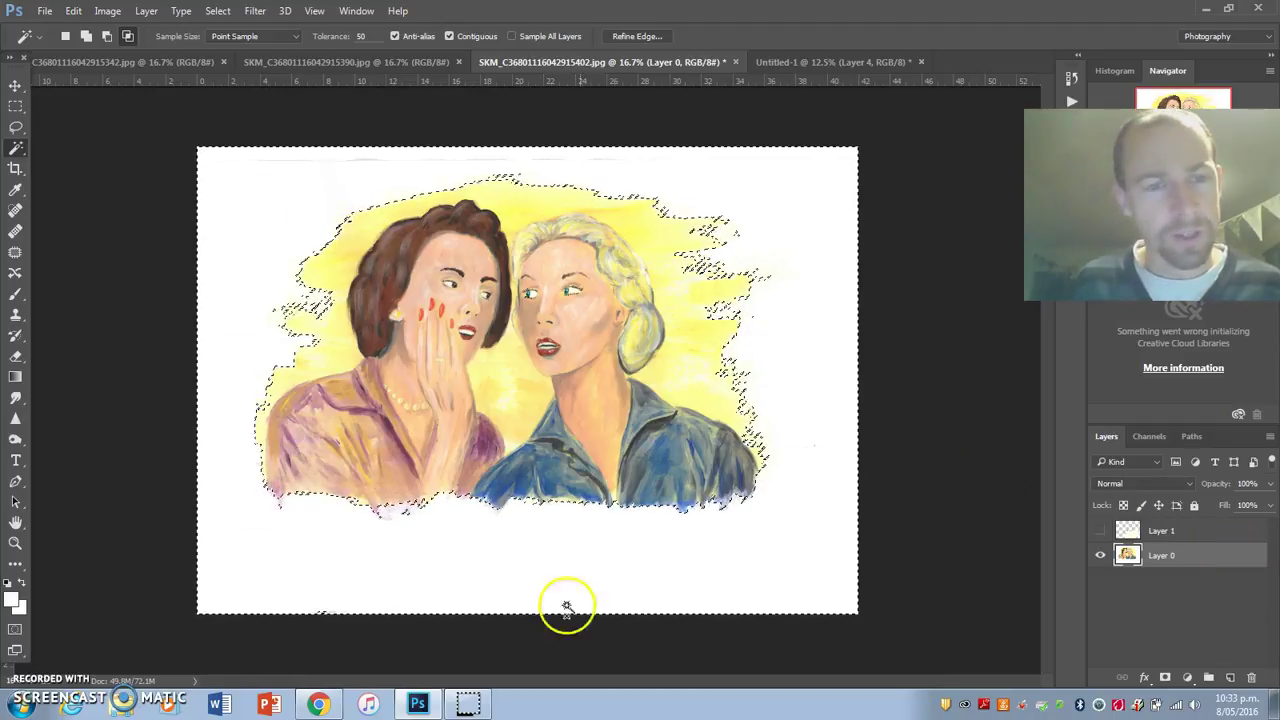
key(Delete)
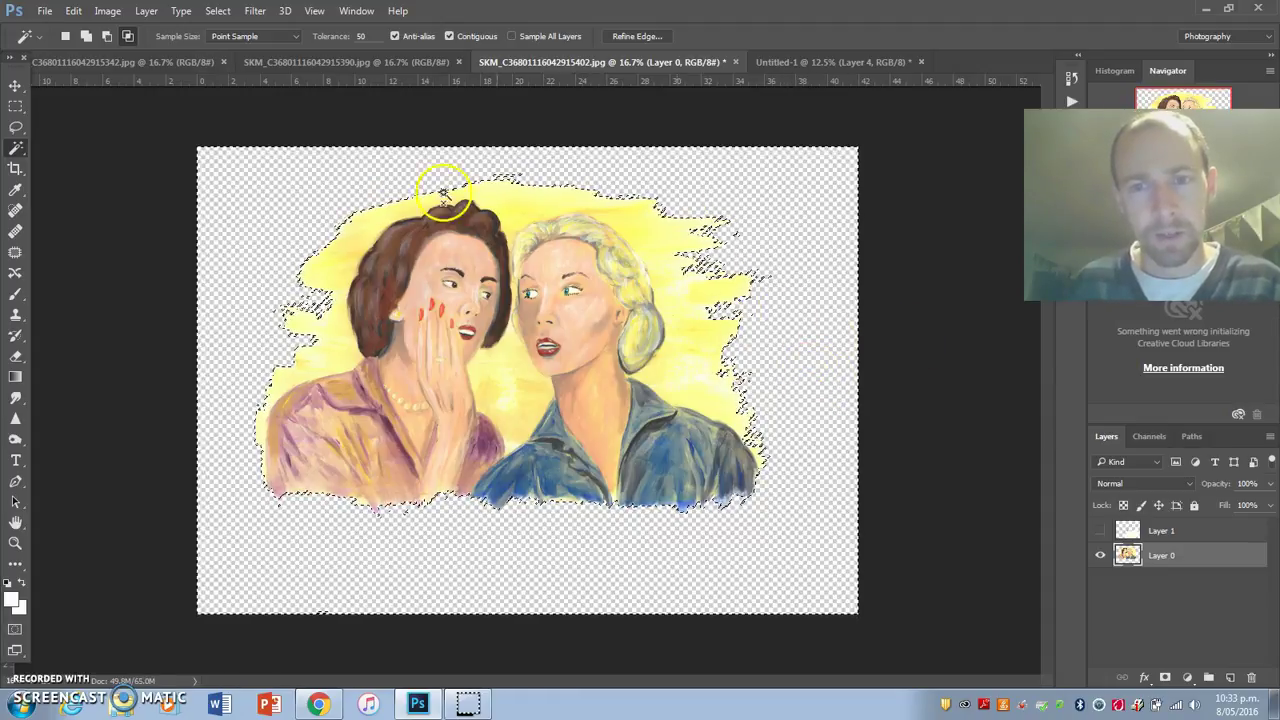
click(15, 106)
click(246, 219)
Drag the cut-out into Untitled-1 and scale it to about 39–42%, beside the whispering women.
click(15, 86)
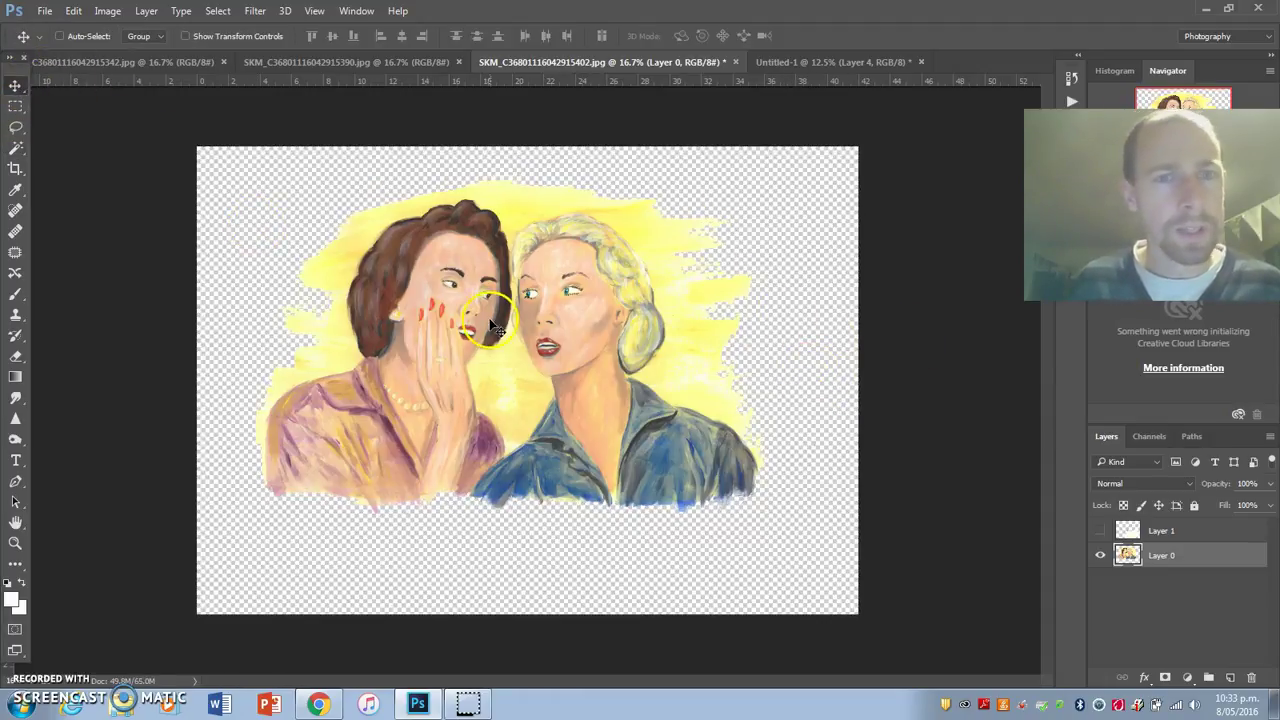
drag(497, 326, 503, 358)
key(ctrl)
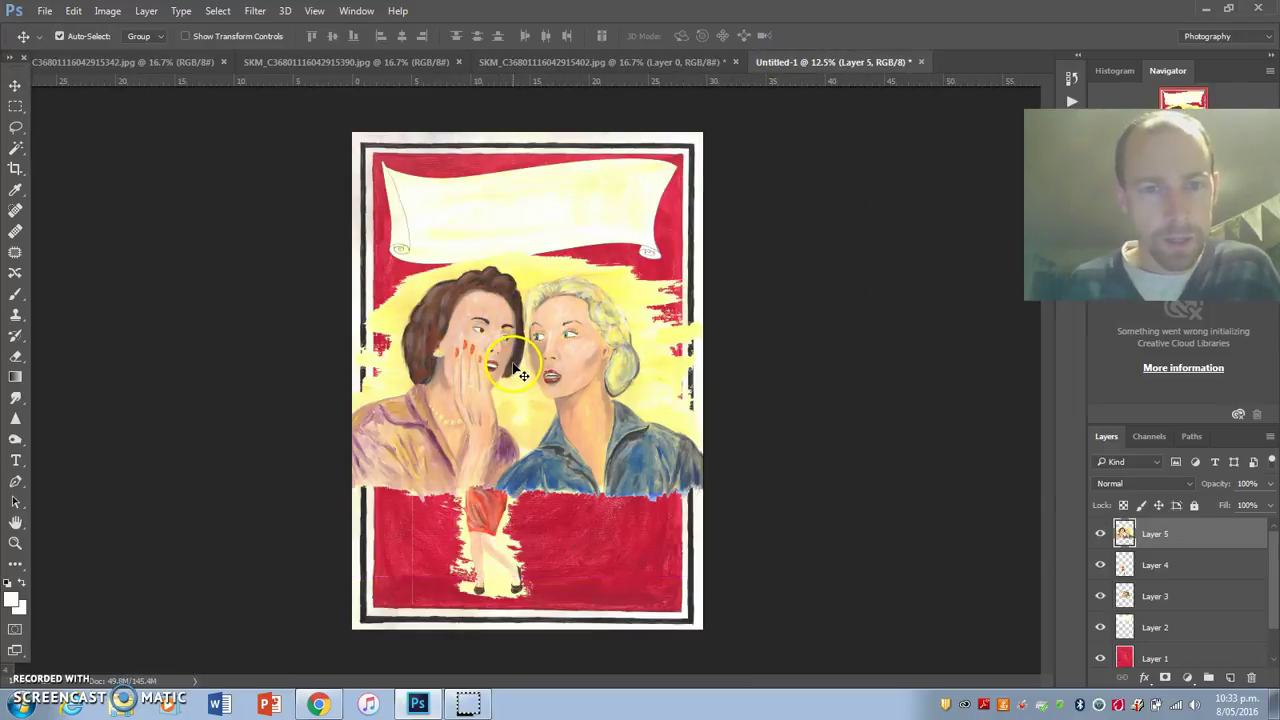
key(ctrl+t)
drag(314, 243, 436, 332)
drag(593, 265, 549, 297)
key(Return)
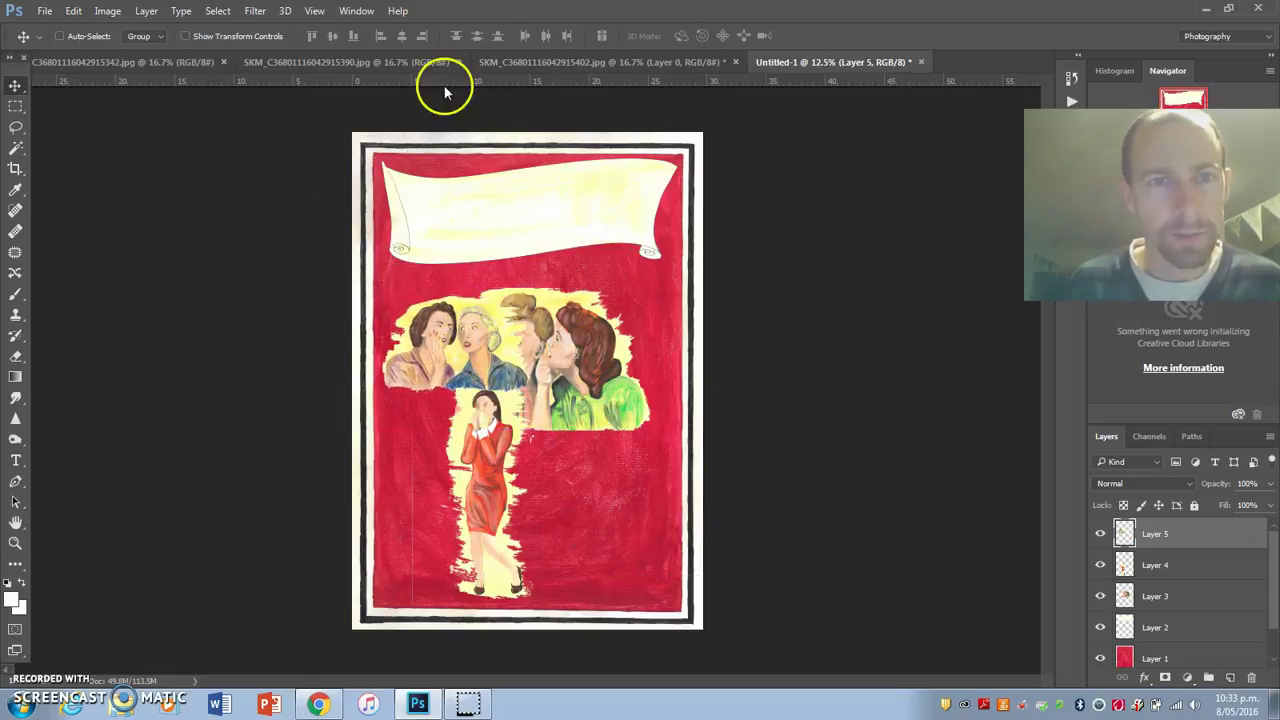
click(560, 62)
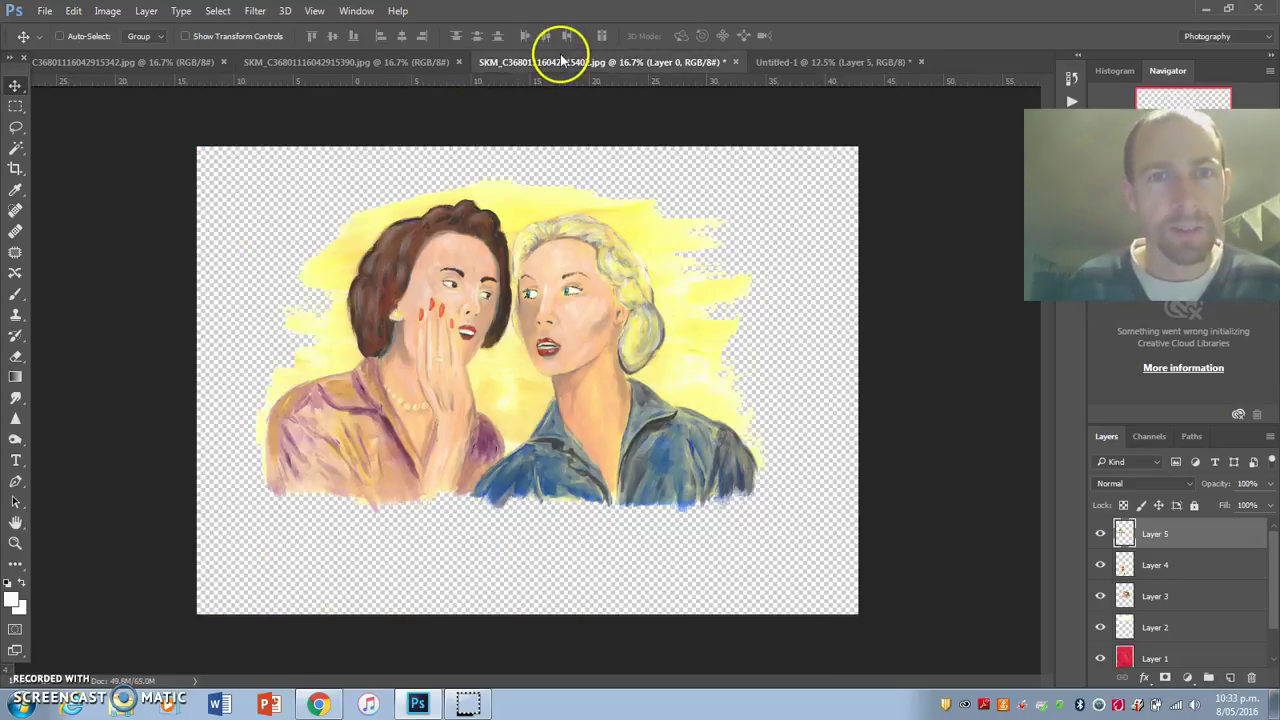
Close the 5402 two-women scan without saving and switch to the 5390 teeth scan.
click(735, 62)
click(650, 272)
click(372, 62)
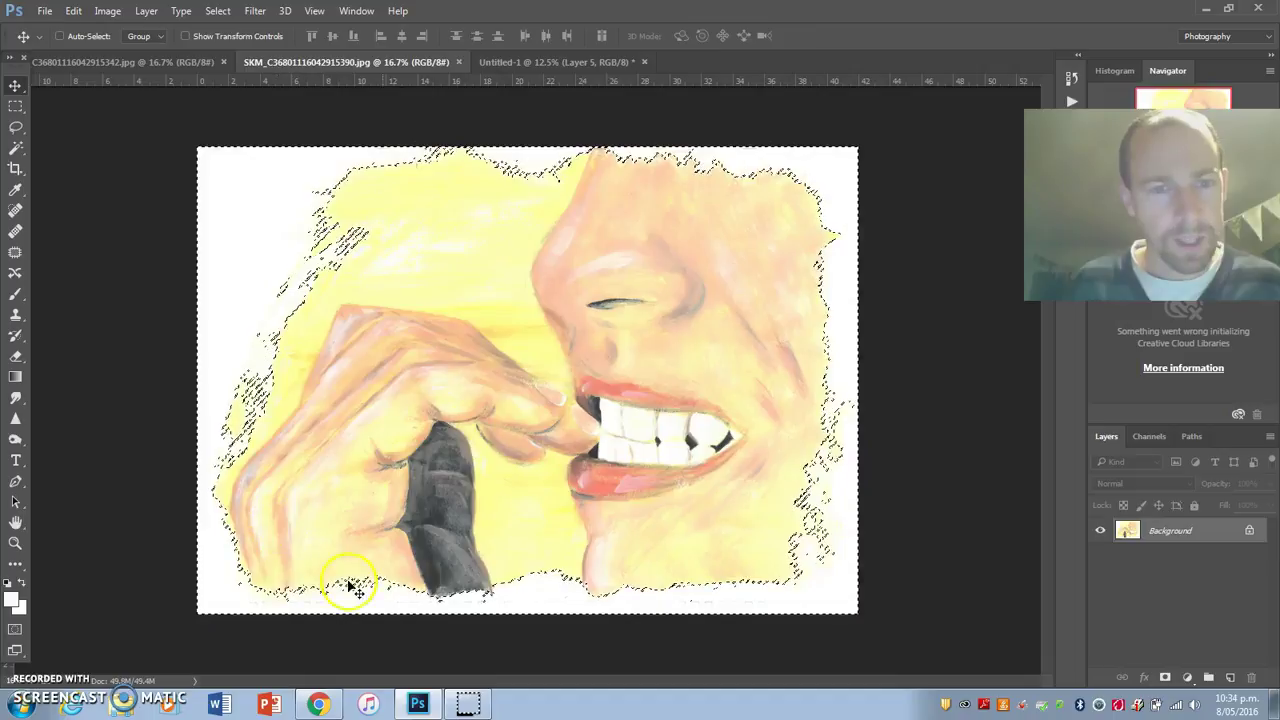
Unlock the teeth painting's background, delete its white surround, and drag it into Untitled-1.
key(shift+BackSpace)
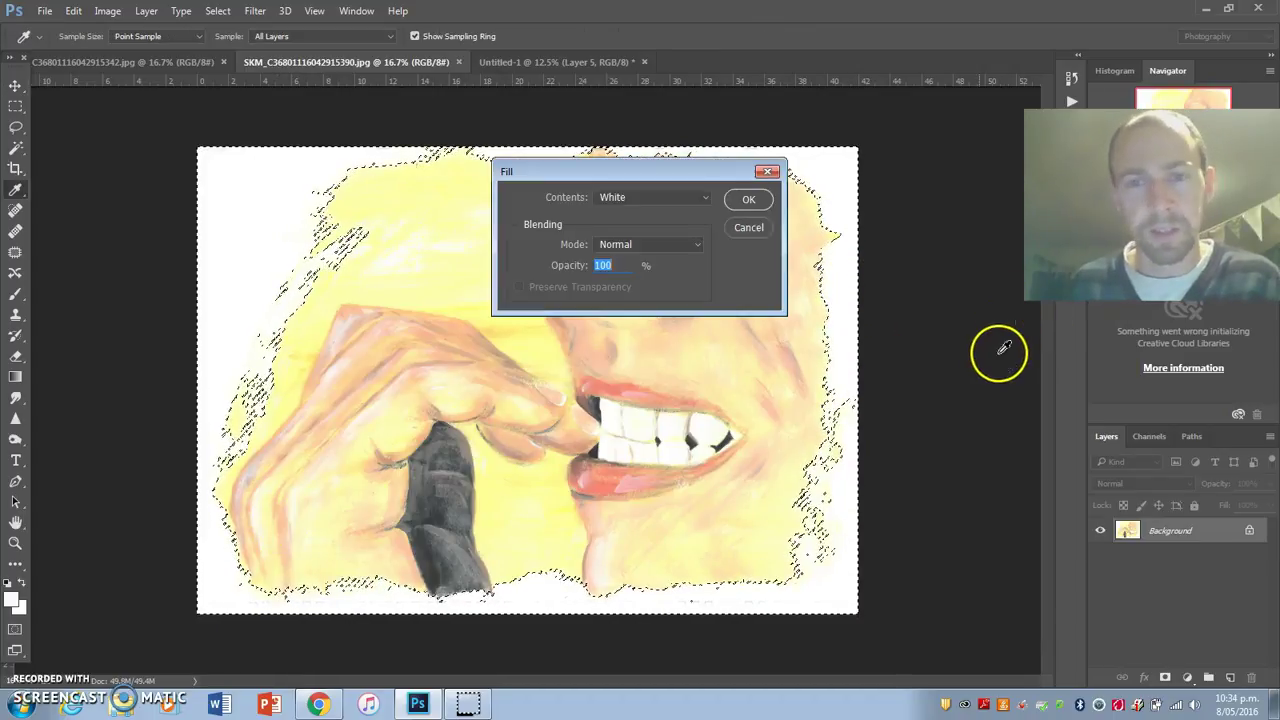
click(755, 205)
key(v)
click(1249, 530)
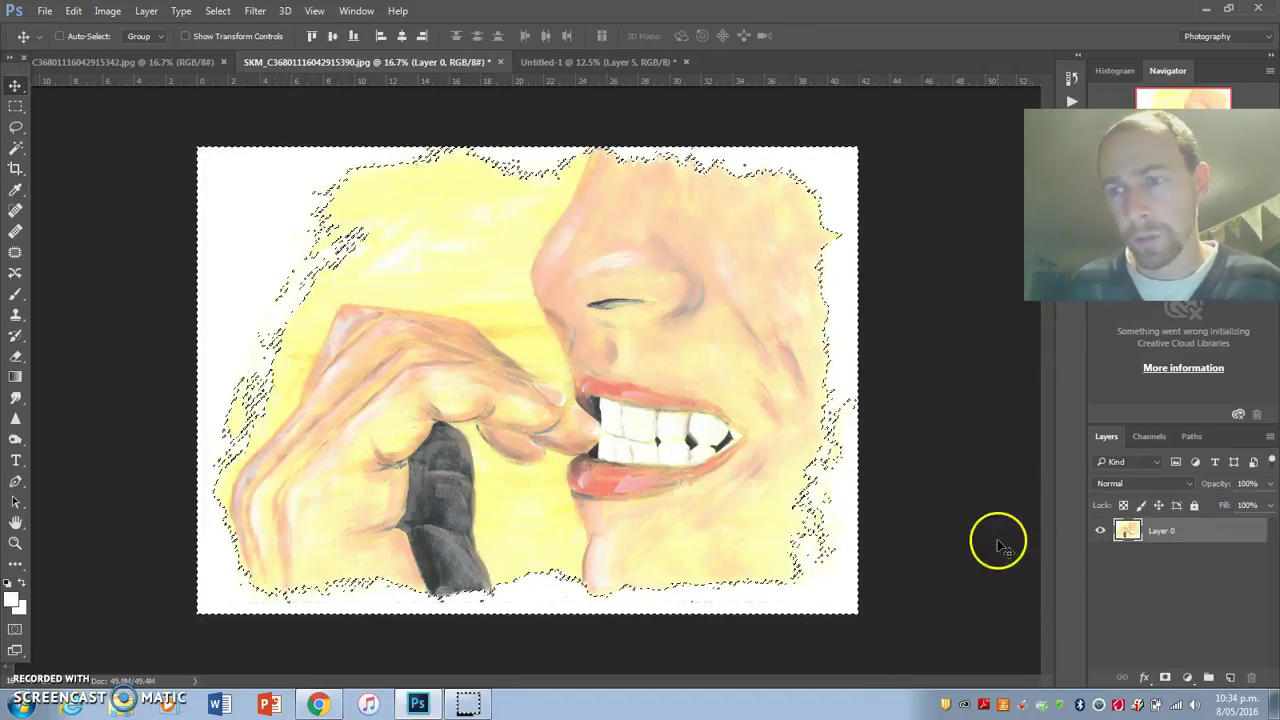
key(Delete)
click(15, 105)
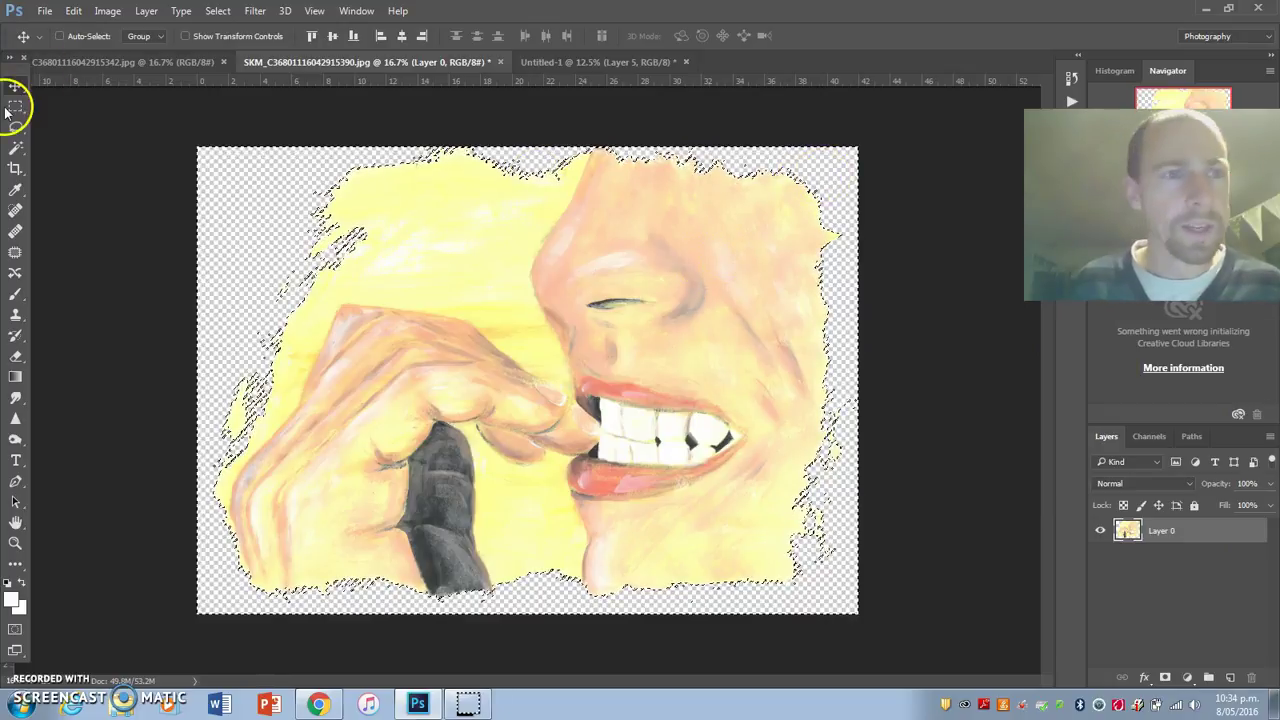
click(268, 218)
click(20, 88)
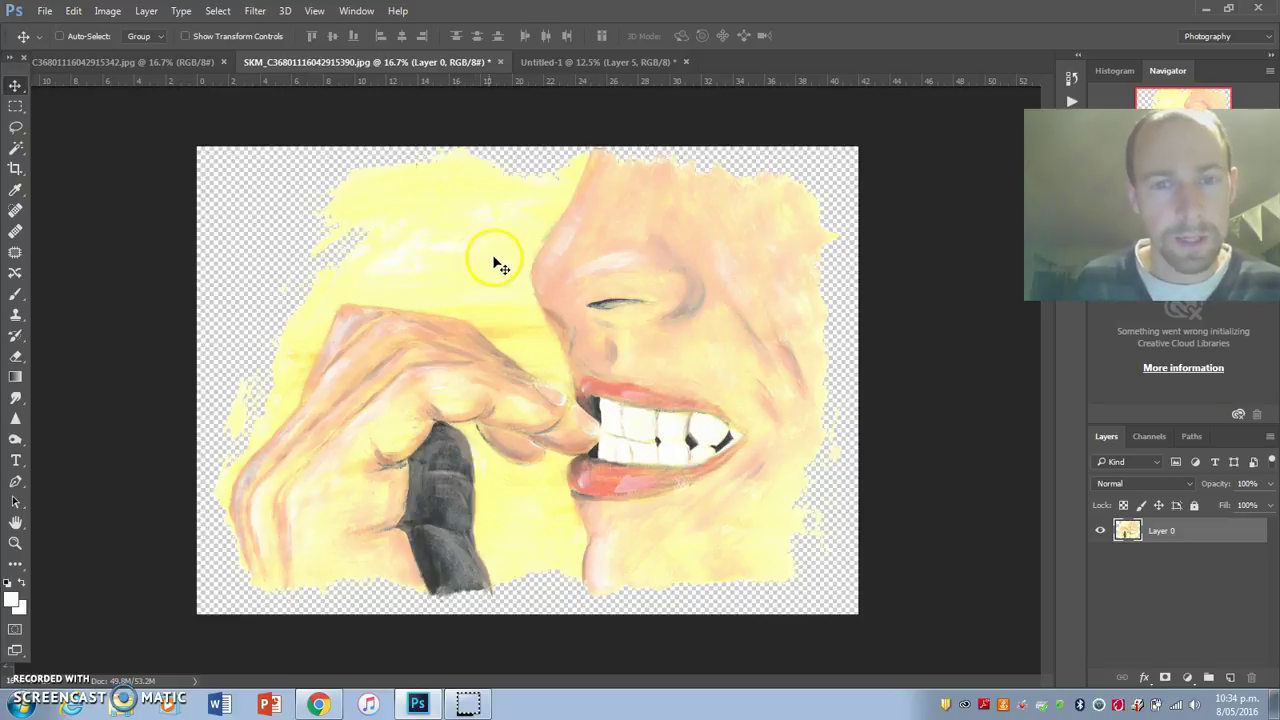
drag(462, 265, 536, 300)
Shrink the teeth-and-hand painting to about 37% and place it at the poster's lower right.
key(ctrl+t)
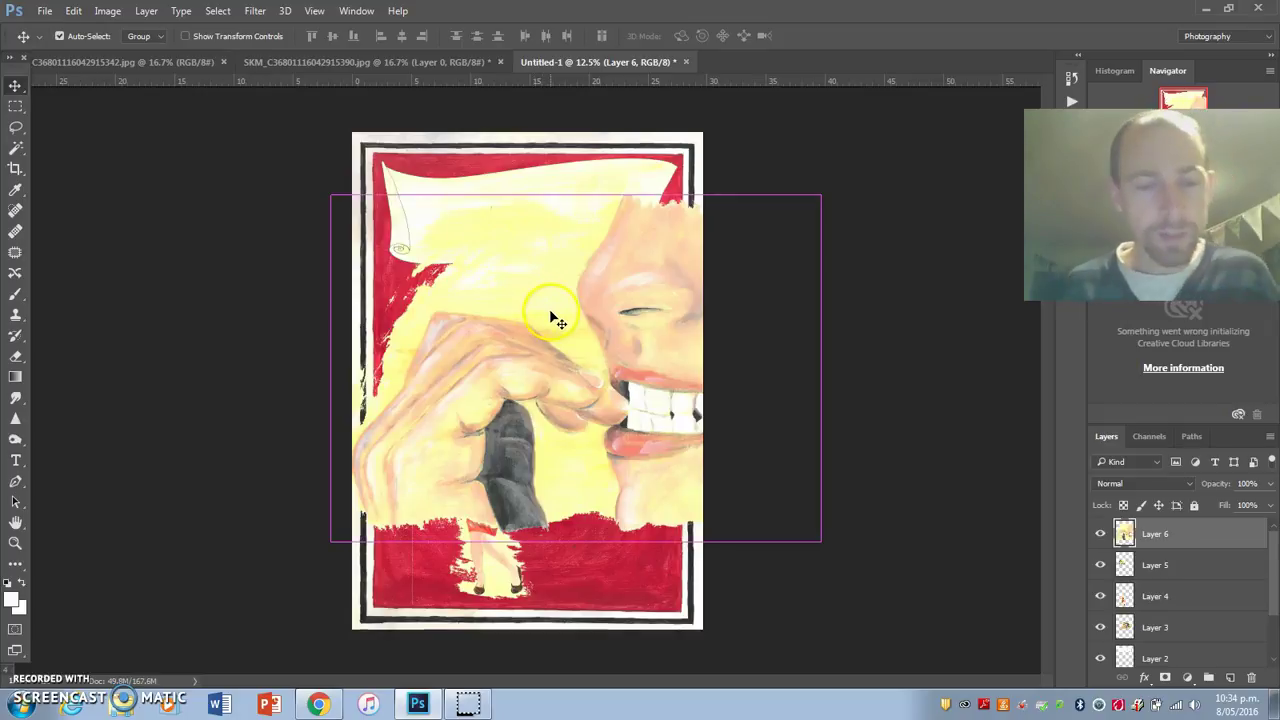
drag(329, 200, 610, 400)
drag(651, 469, 469, 514)
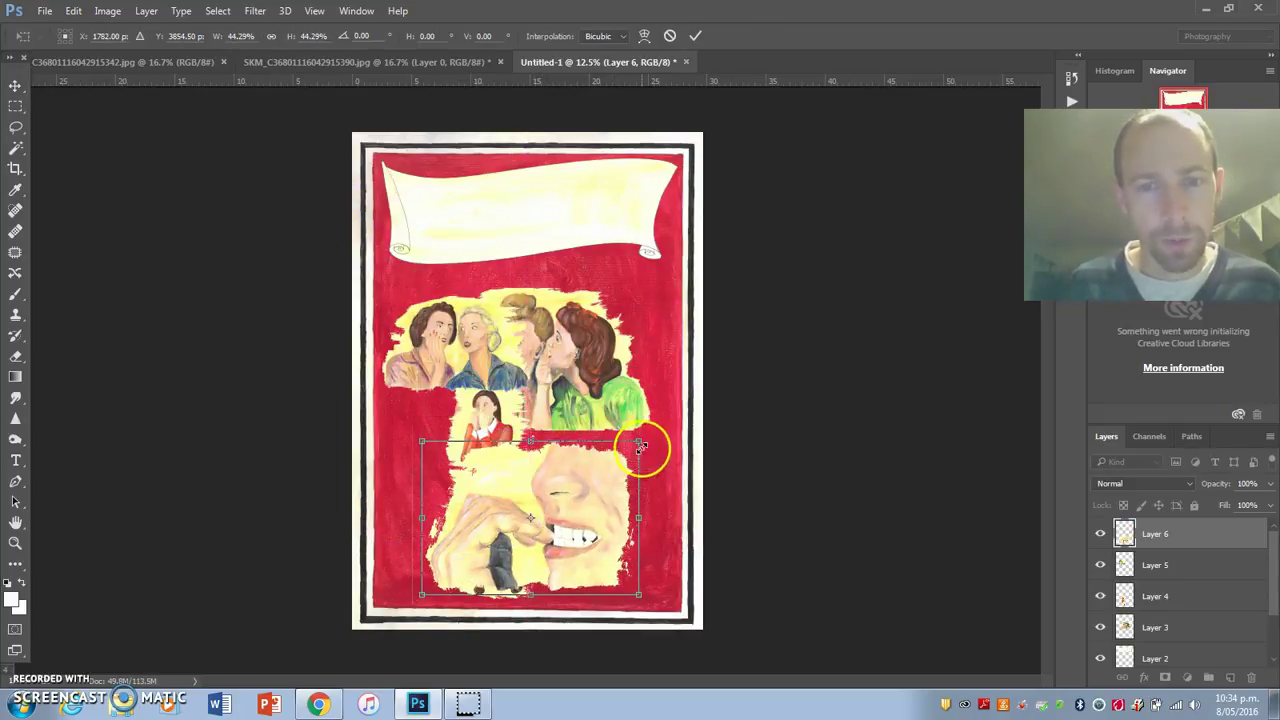
drag(638, 443, 603, 467)
key(Return)
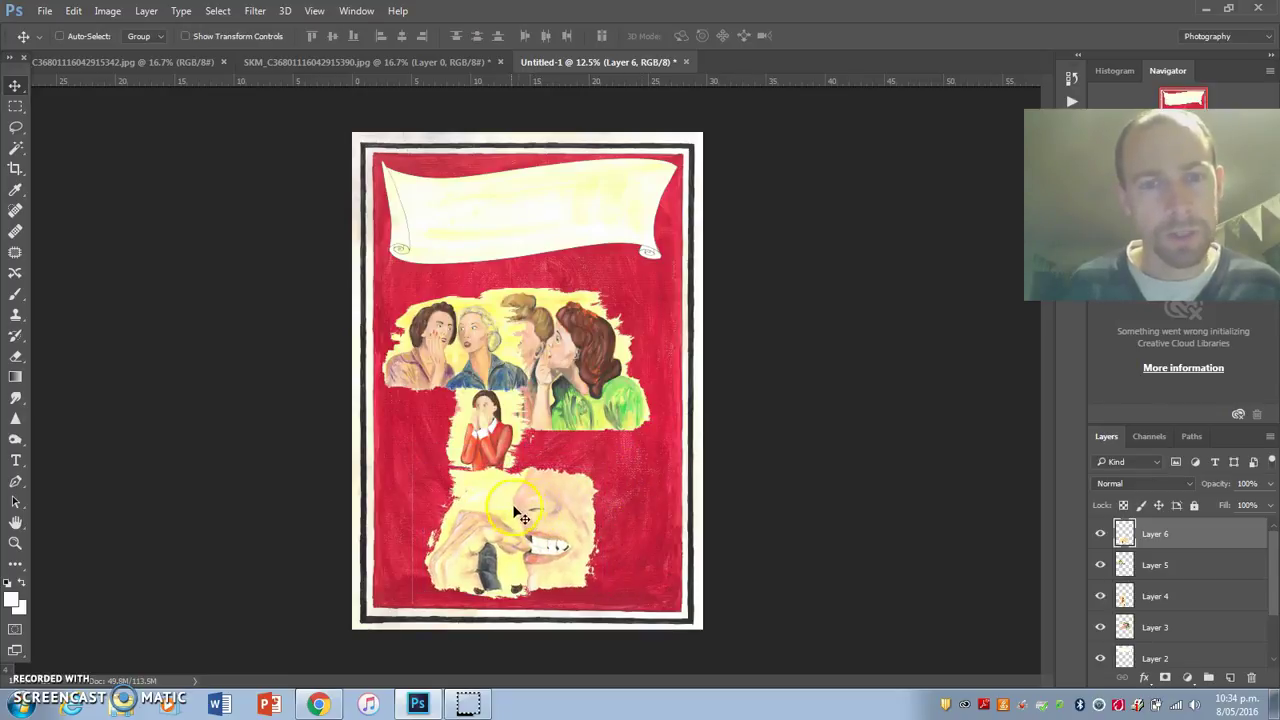
drag(511, 528, 565, 514)
click(350, 66)
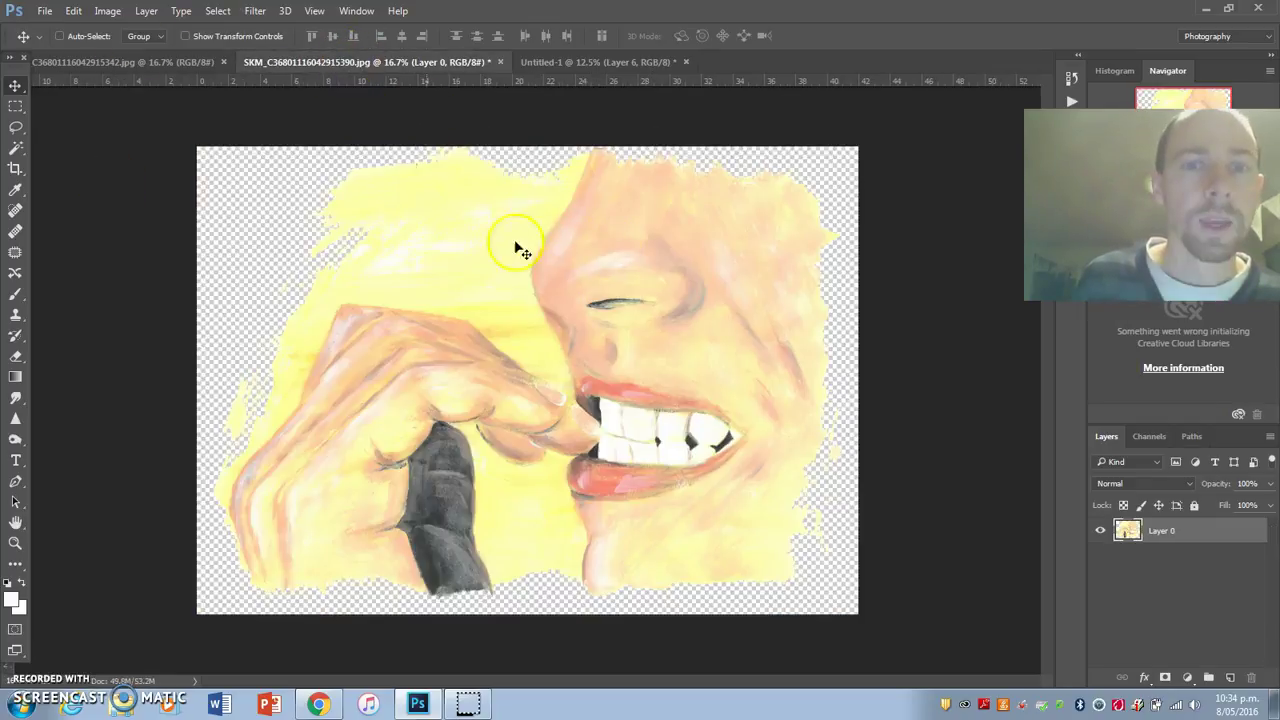
Close the teeth-and-hand scan without saving.
click(501, 63)
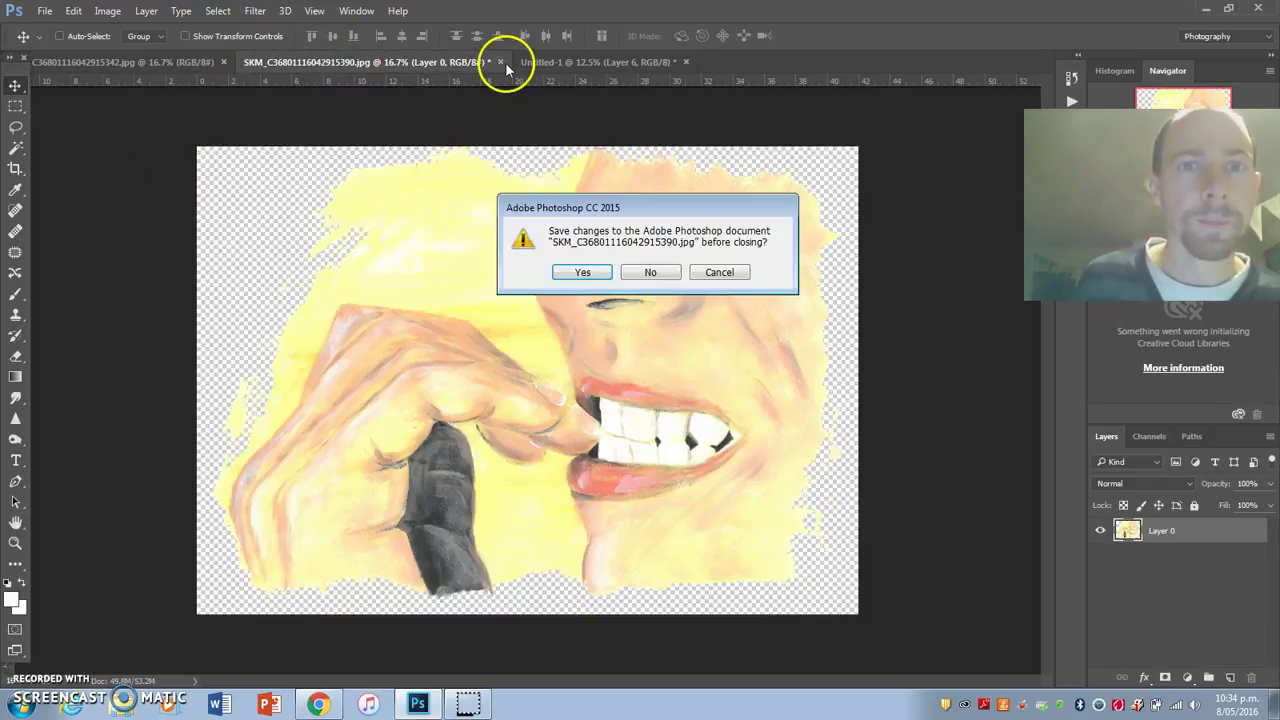
click(651, 273)
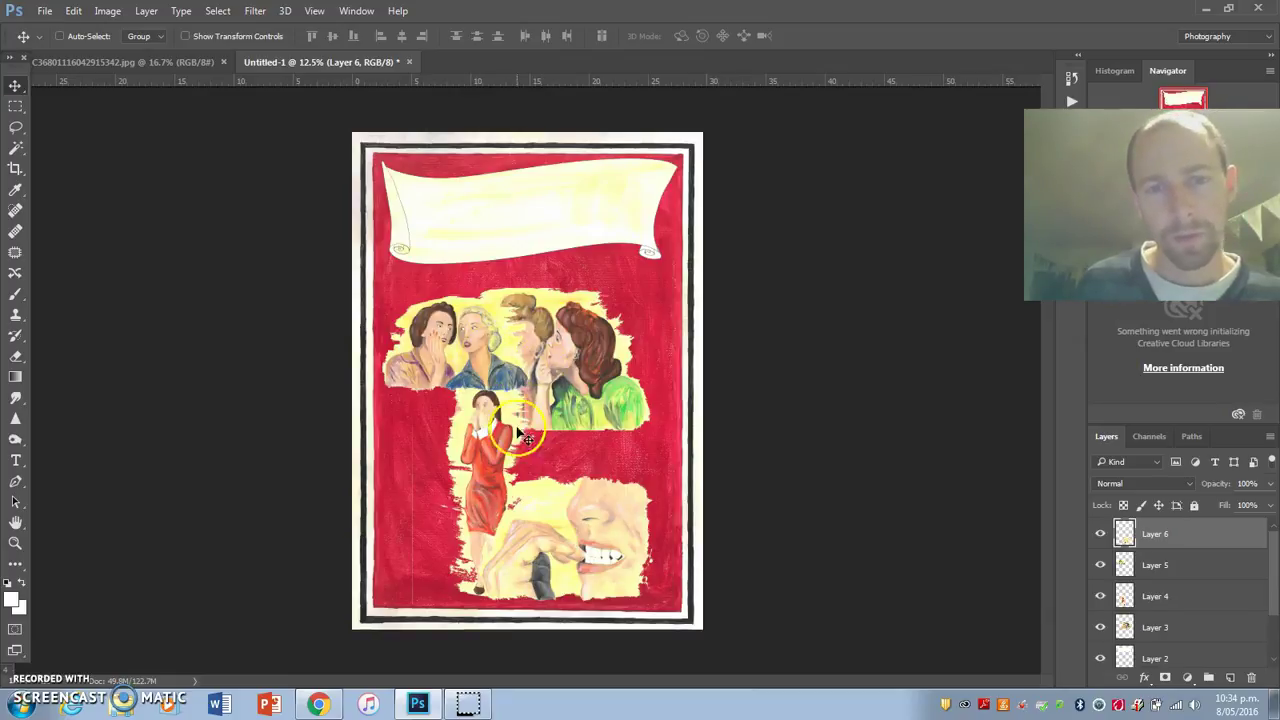
right_click(490, 450)
click(518, 390)
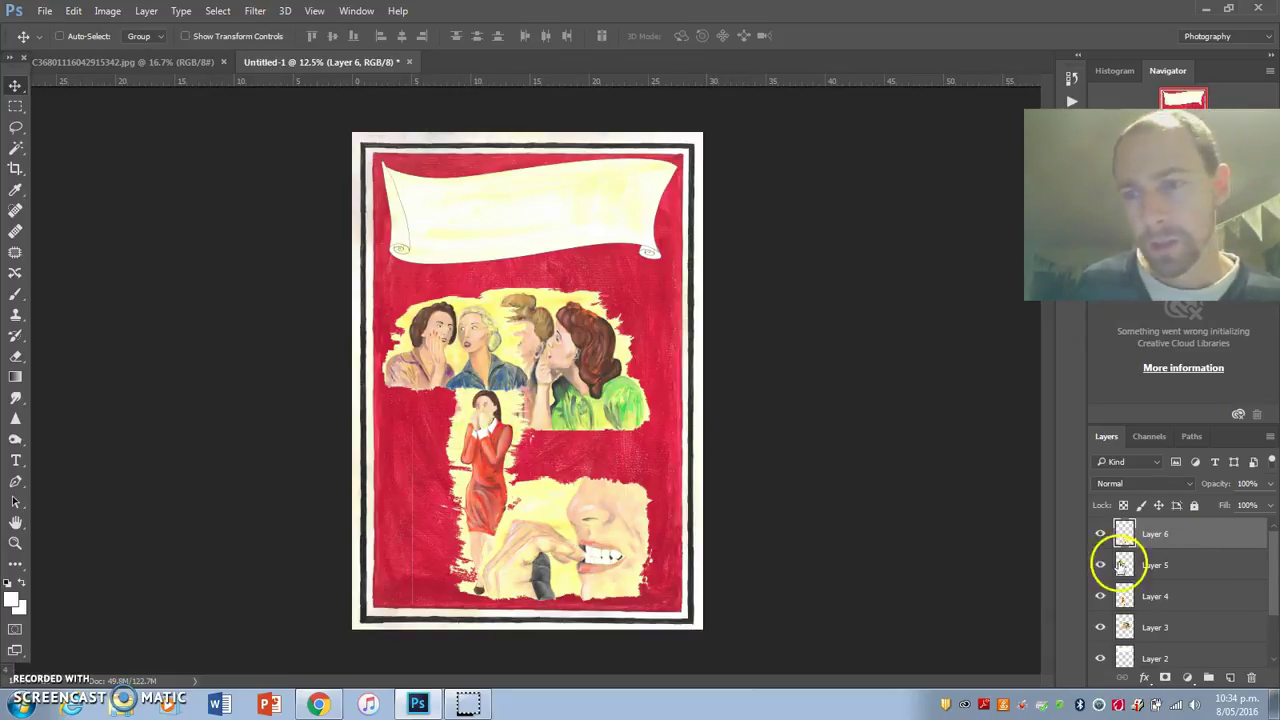
Hide Layers 6, 5 and 3, leaving the red-dress woman (Layer 4), and nudge her right.
drag(1100, 604, 1100, 533)
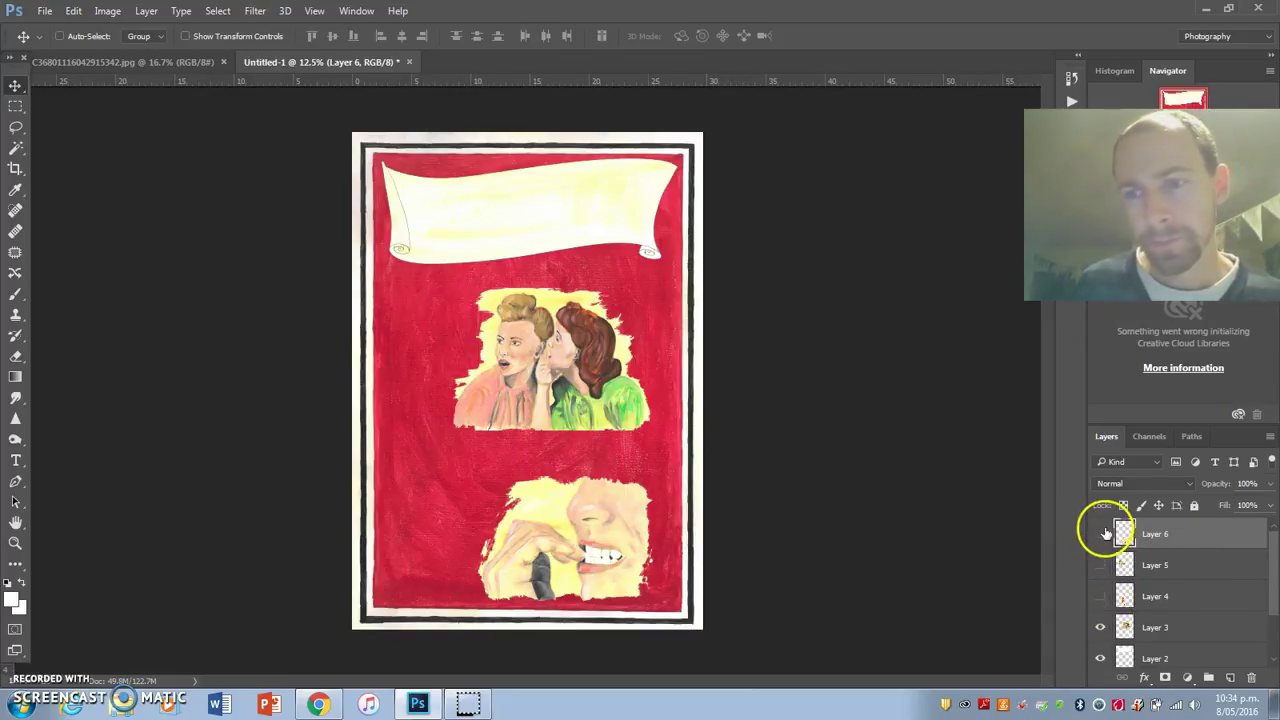
click(1100, 627)
click(1100, 596)
right_click(490, 418)
click(505, 428)
drag(481, 428, 507, 418)
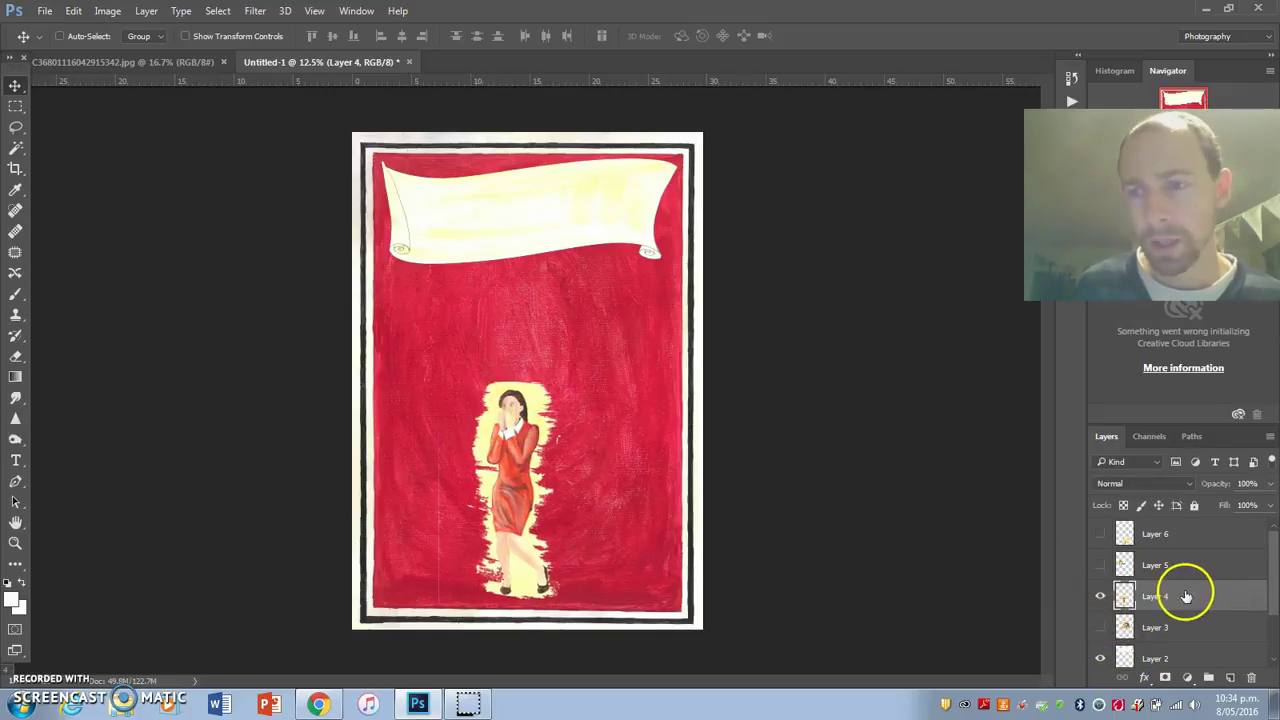
Try an Outer Glow in Layer 4's Layer Style dialog, then close it unchanged.
double_click(1220, 600)
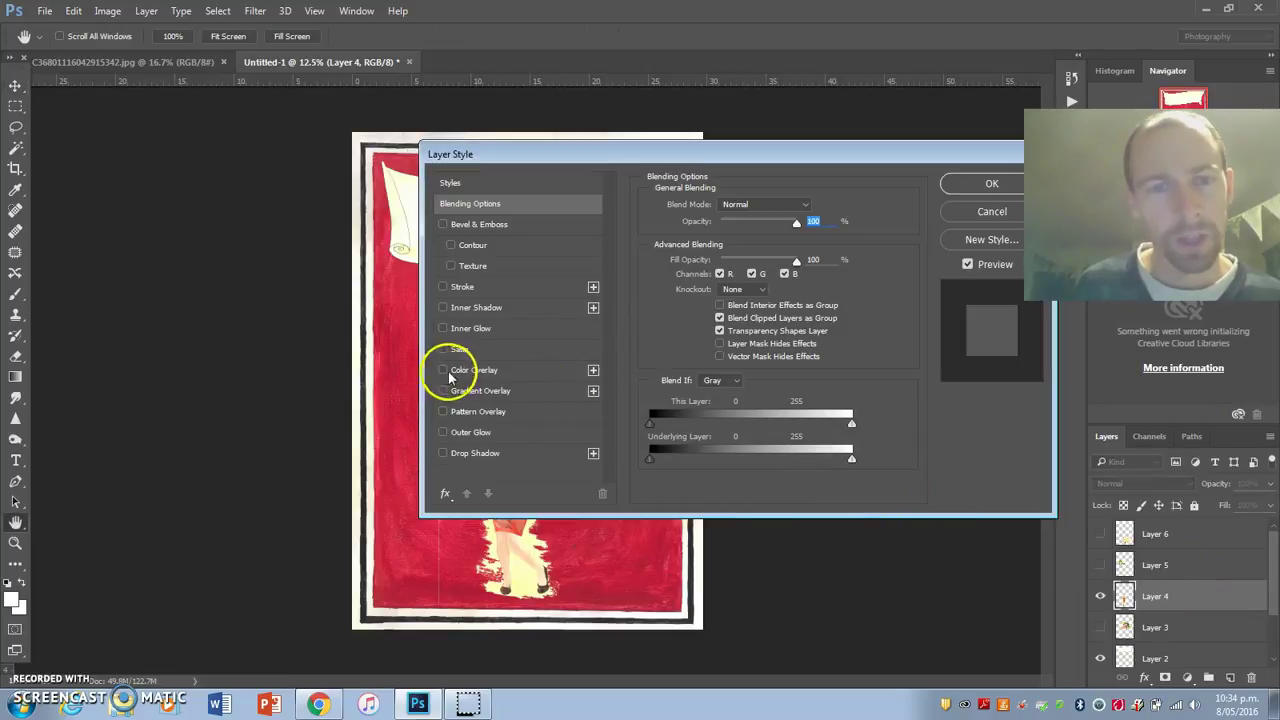
click(459, 436)
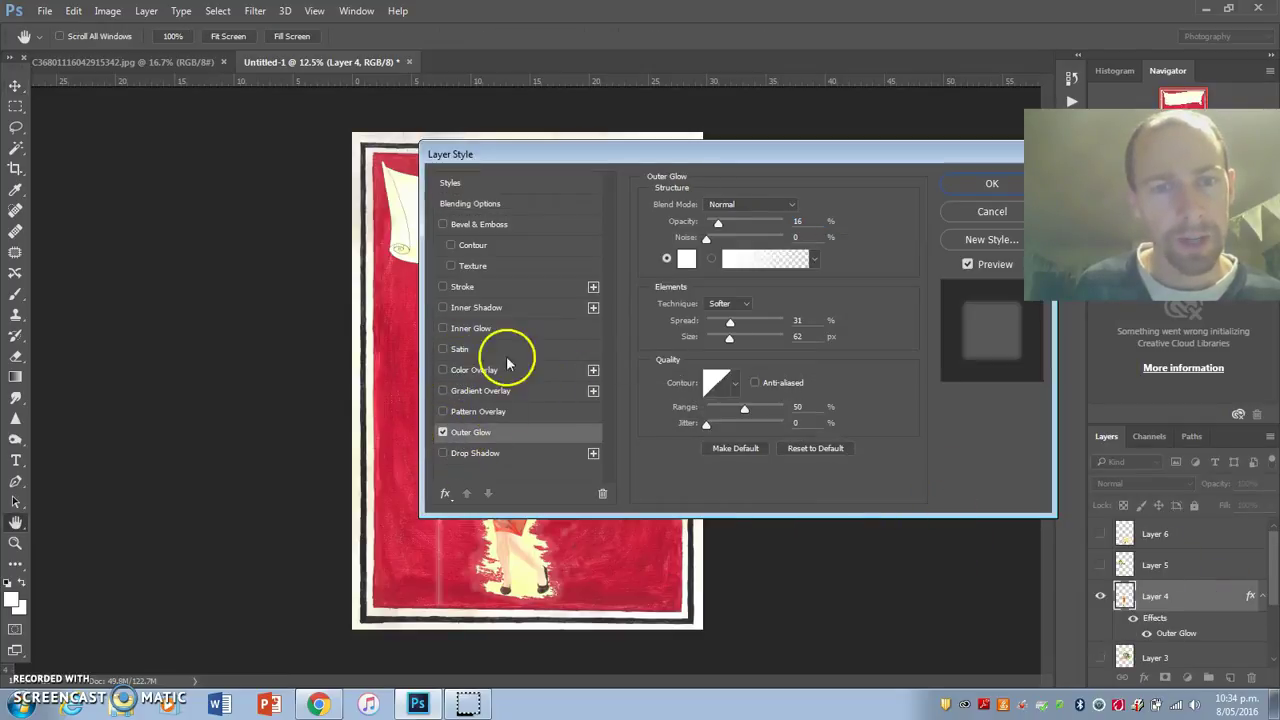
drag(478, 156, 677, 212)
click(641, 489)
drag(892, 210, 801, 212)
click(857, 266)
key(v)
Draw a test lasso selection left of the figure, then deselect it.
click(15, 127)
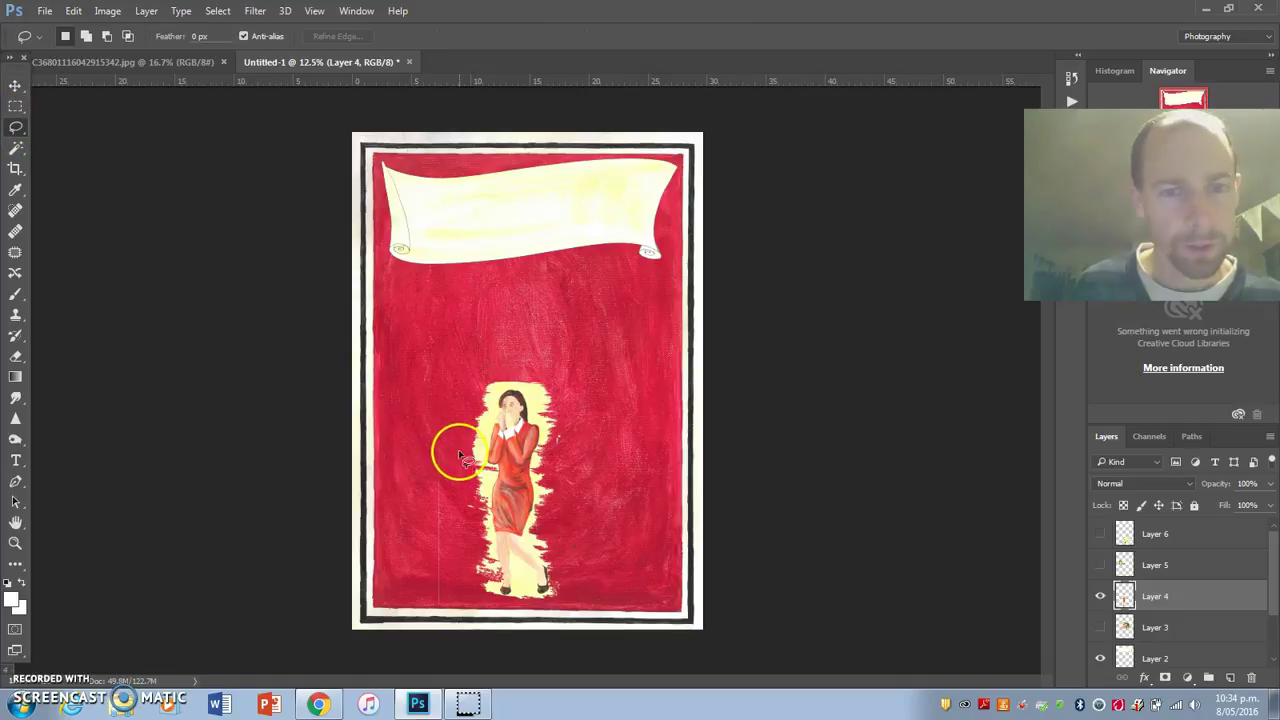
mouse_move(457, 452)
mouse_down()
mouse_move(396, 442)
mouse_move(396, 614)
mouse_move(470, 645)
mouse_up()
drag(469, 551, 466, 528)
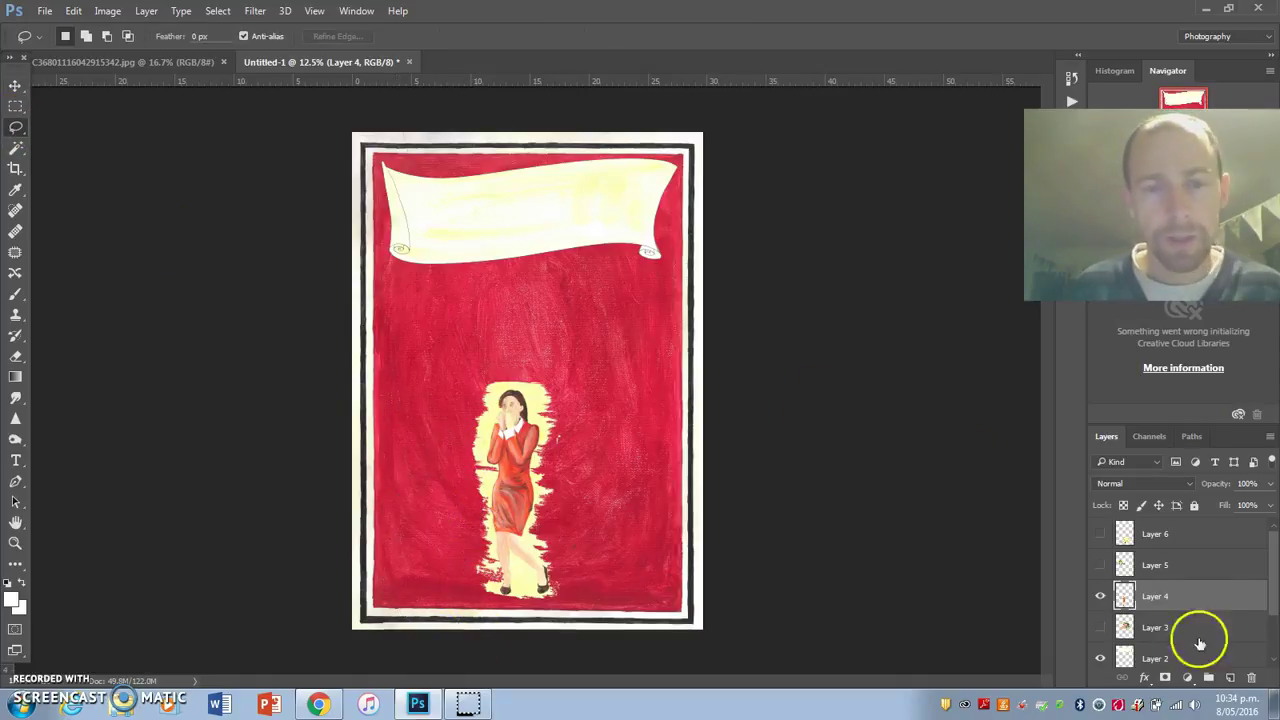
key(ctrl+d)
Give Layer 4 a white Outer Glow: 11% opacity, 19% spread, 125 px size.
key(space)
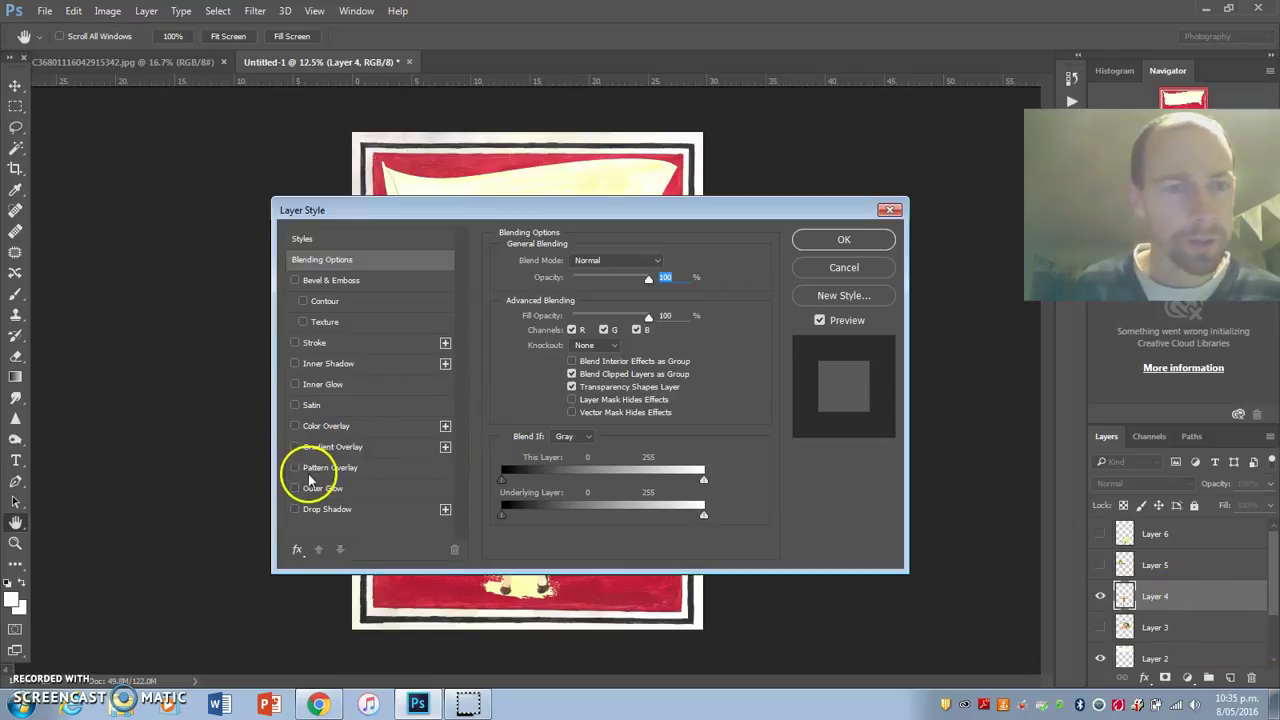
click(315, 487)
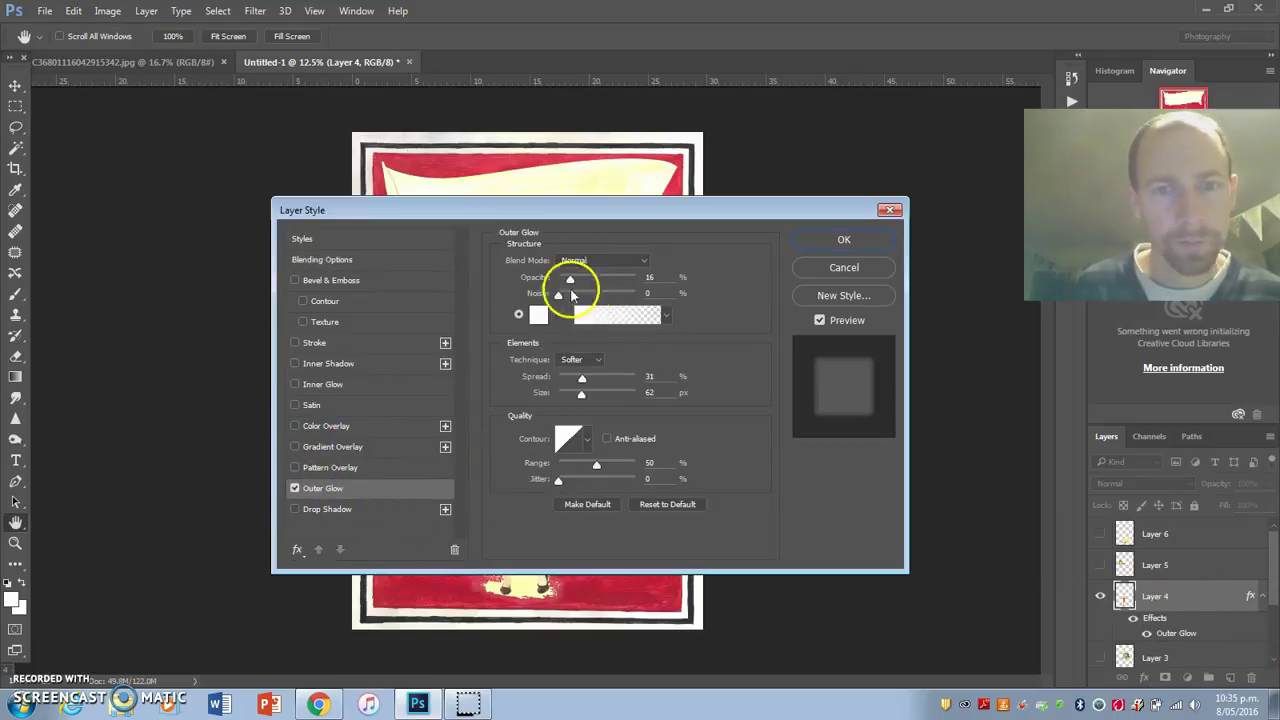
drag(517, 210, 532, 129)
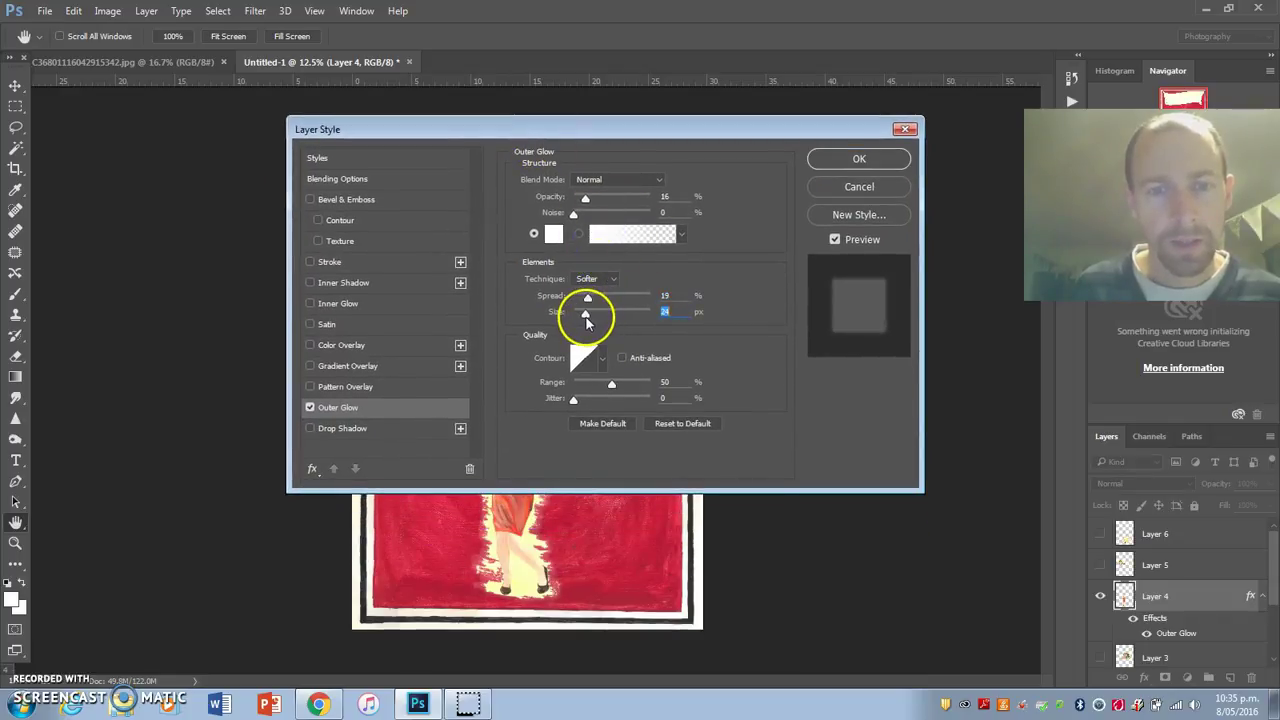
drag(545, 140, 299, 141)
drag(499, 131, 1090, 168)
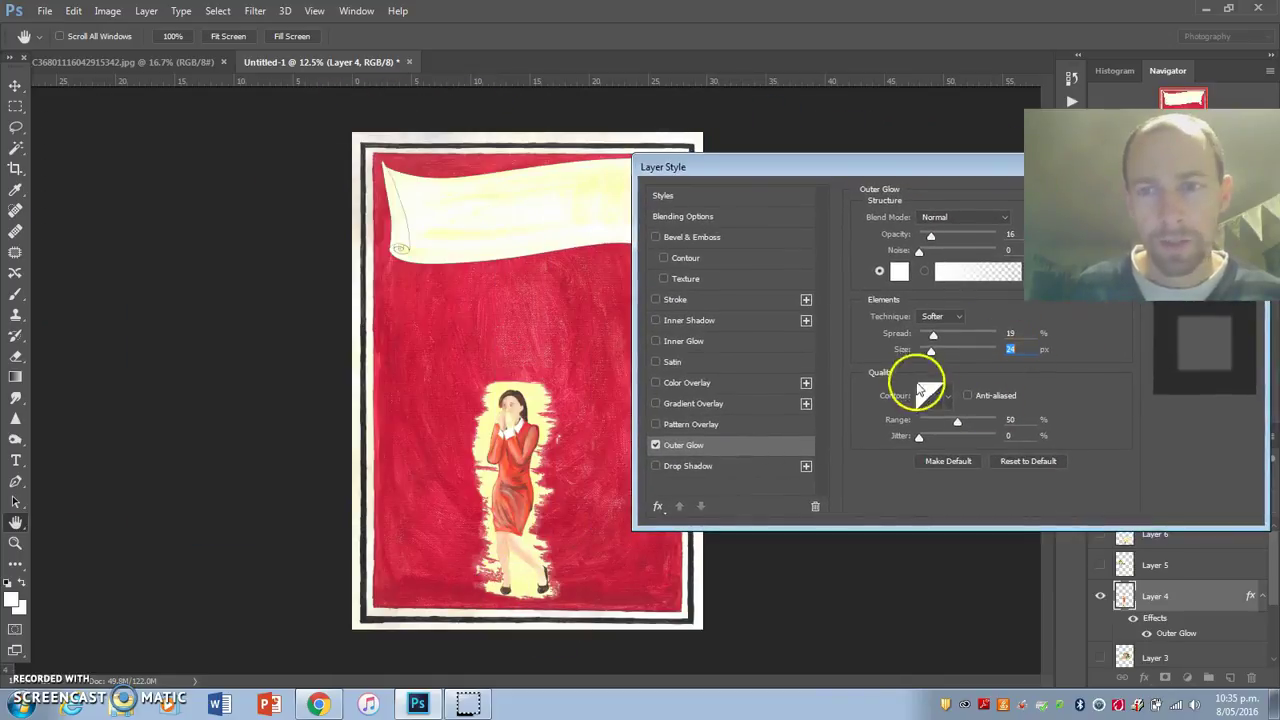
drag(930, 356, 960, 356)
mouse_move(931, 240)
mouse_down()
mouse_move(986, 240)
mouse_move(930, 248)
mouse_up()
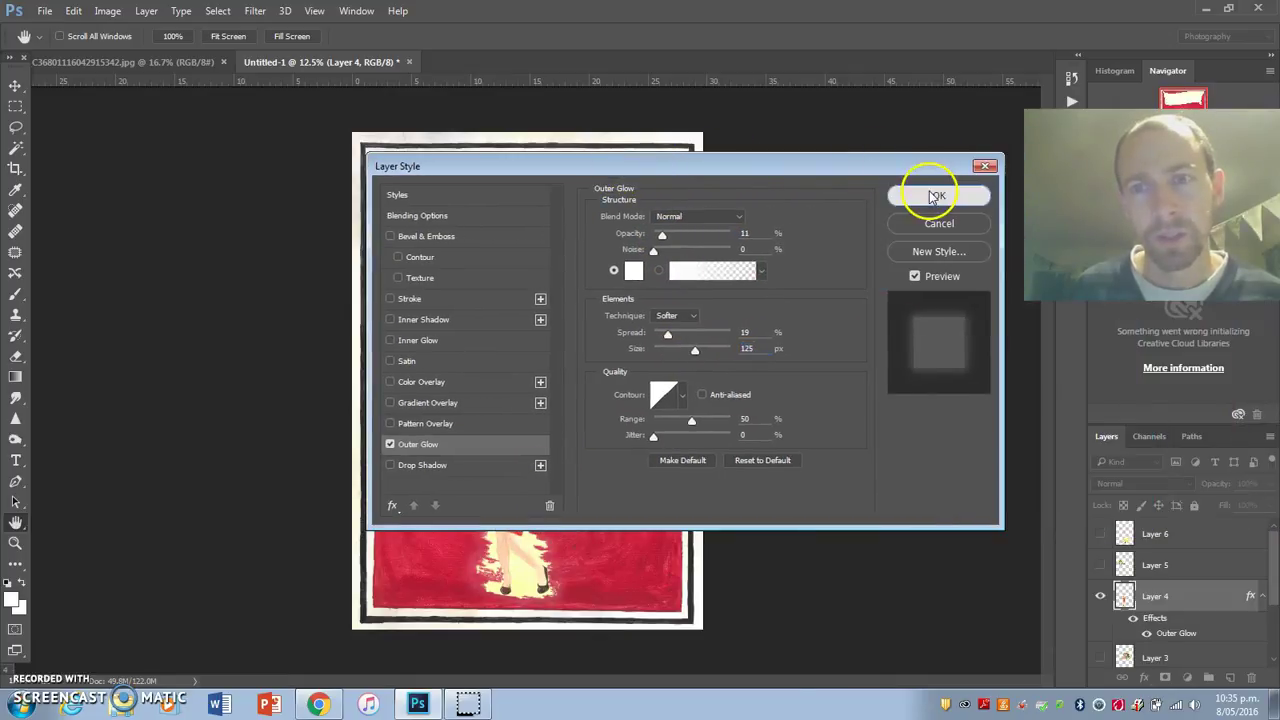
click(929, 194)
key(l)
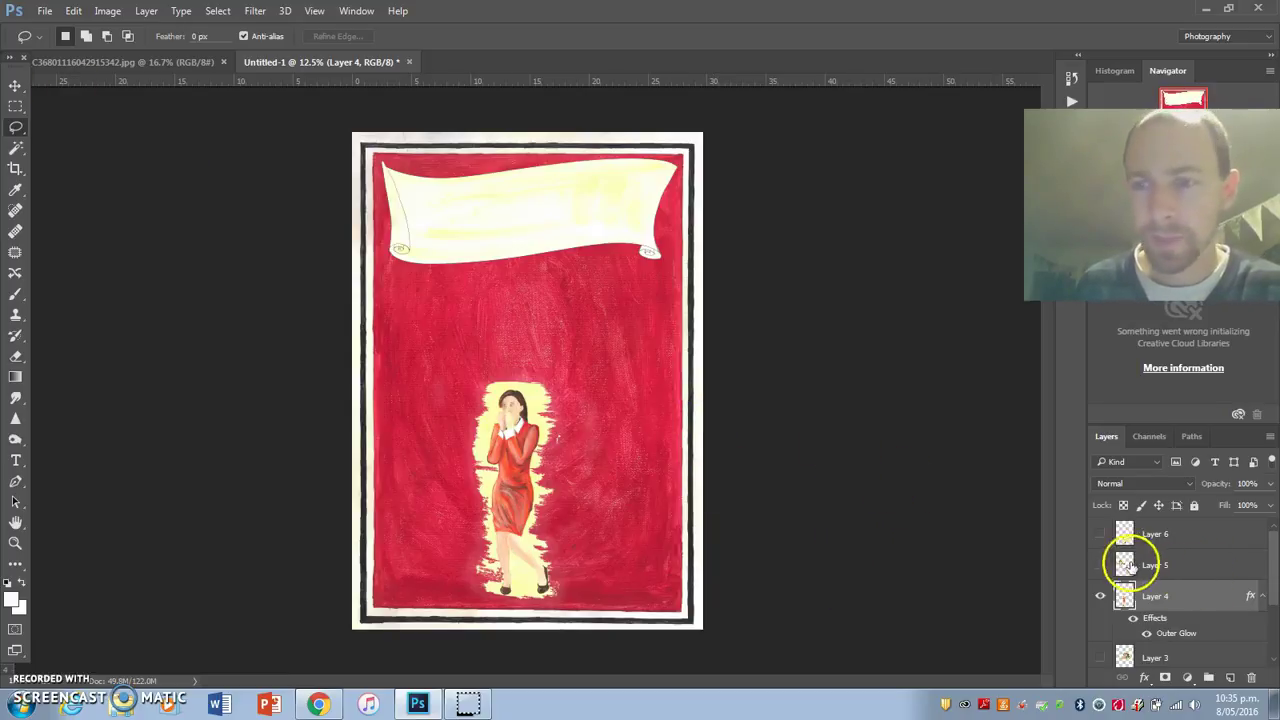
Show Layer 5 and move the two-women cut-out up just below the scroll.
click(1101, 566)
click(1201, 569)
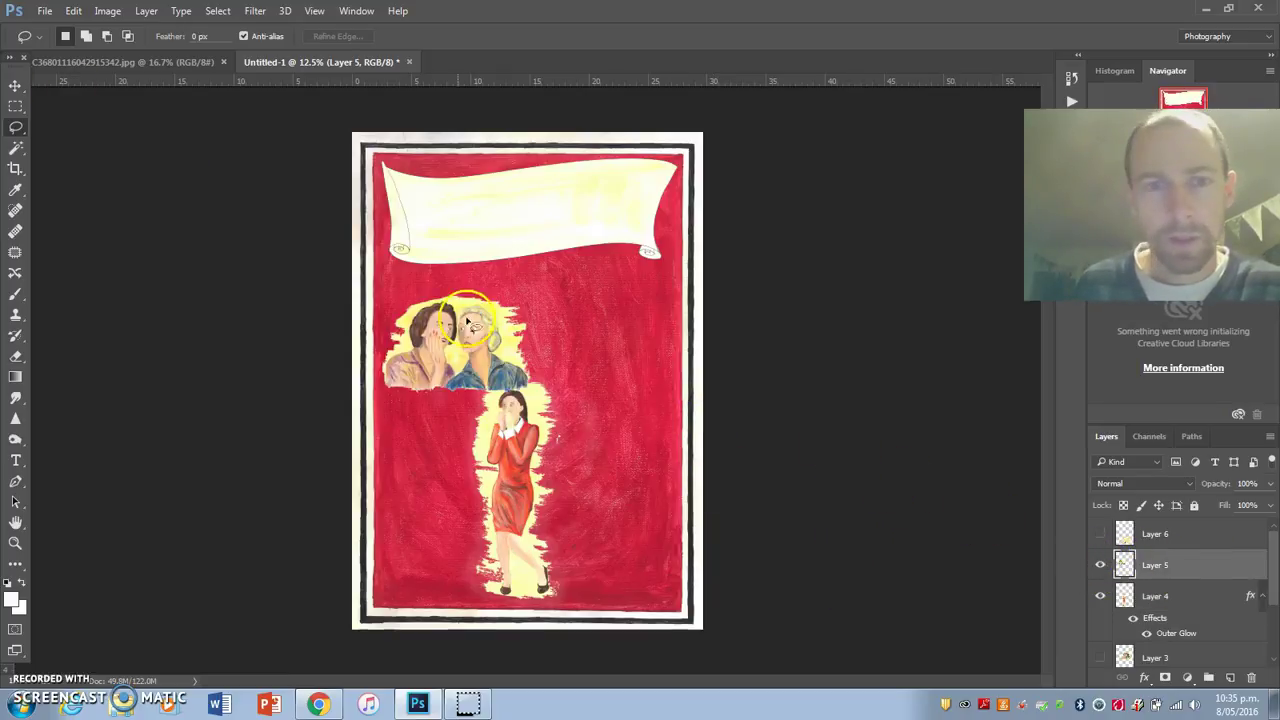
key(v)
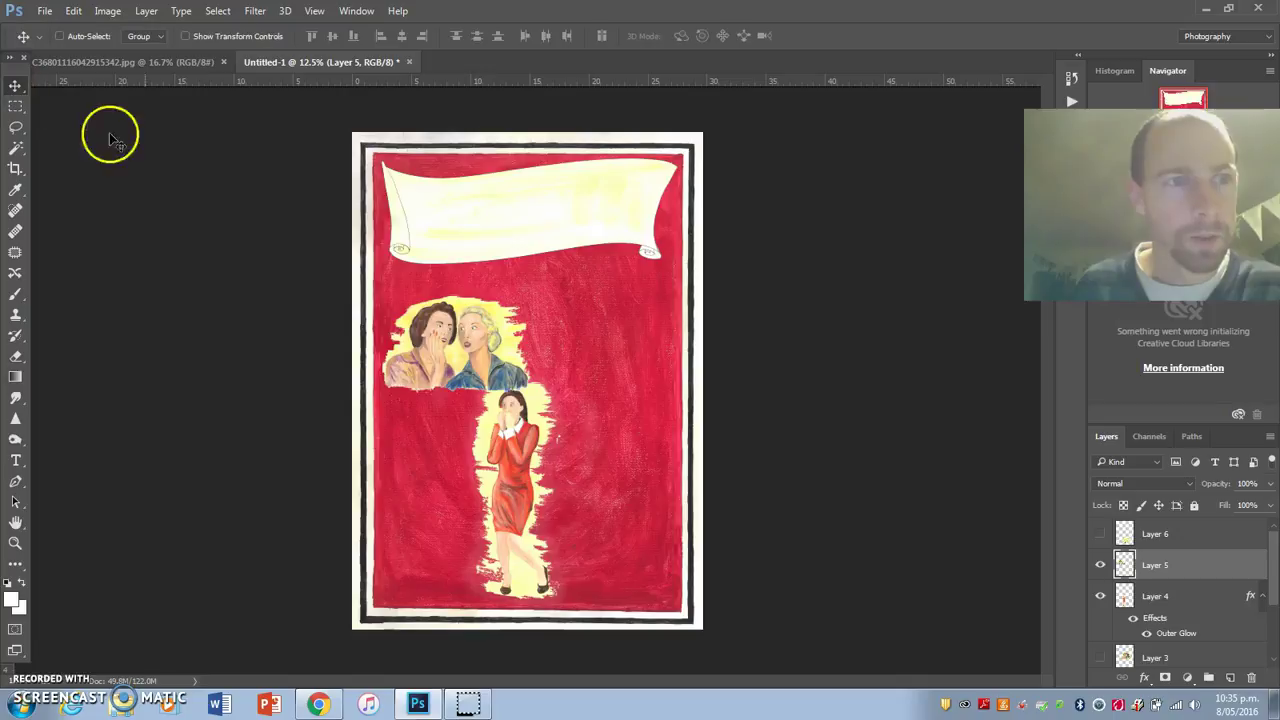
right_click(440, 340)
click(482, 360)
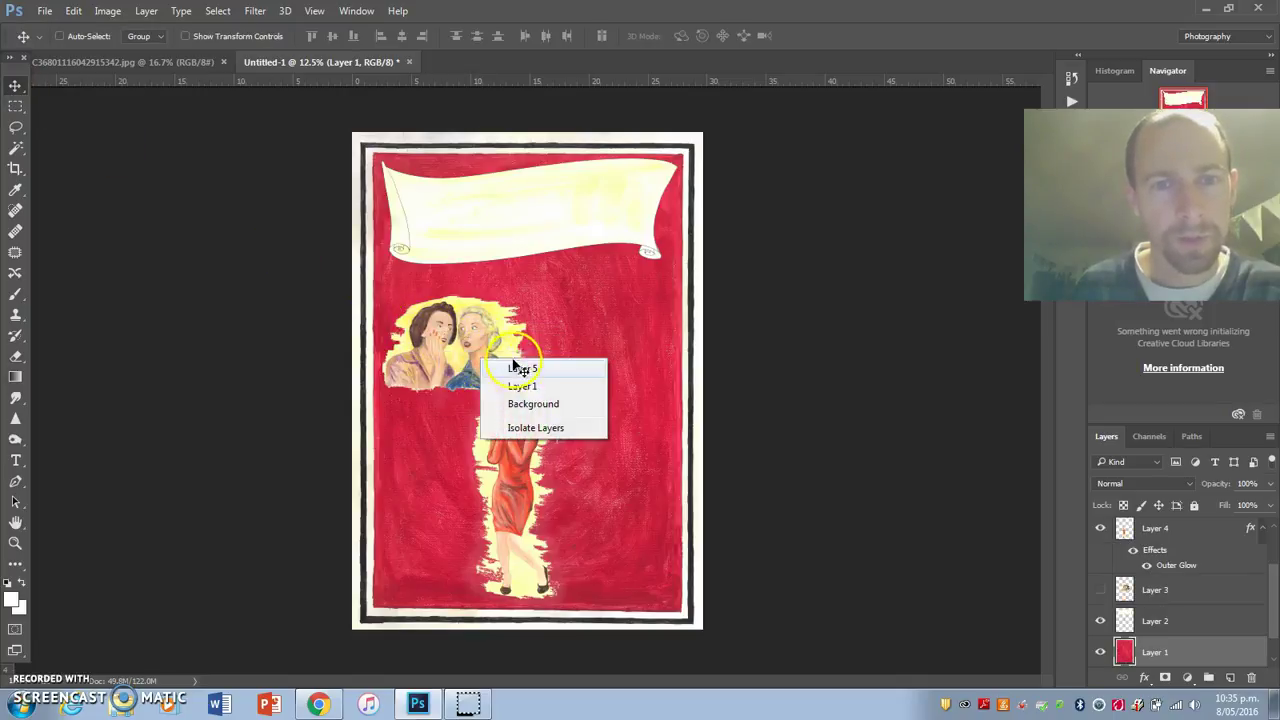
right_click(482, 365)
click(490, 368)
drag(452, 336, 440, 312)
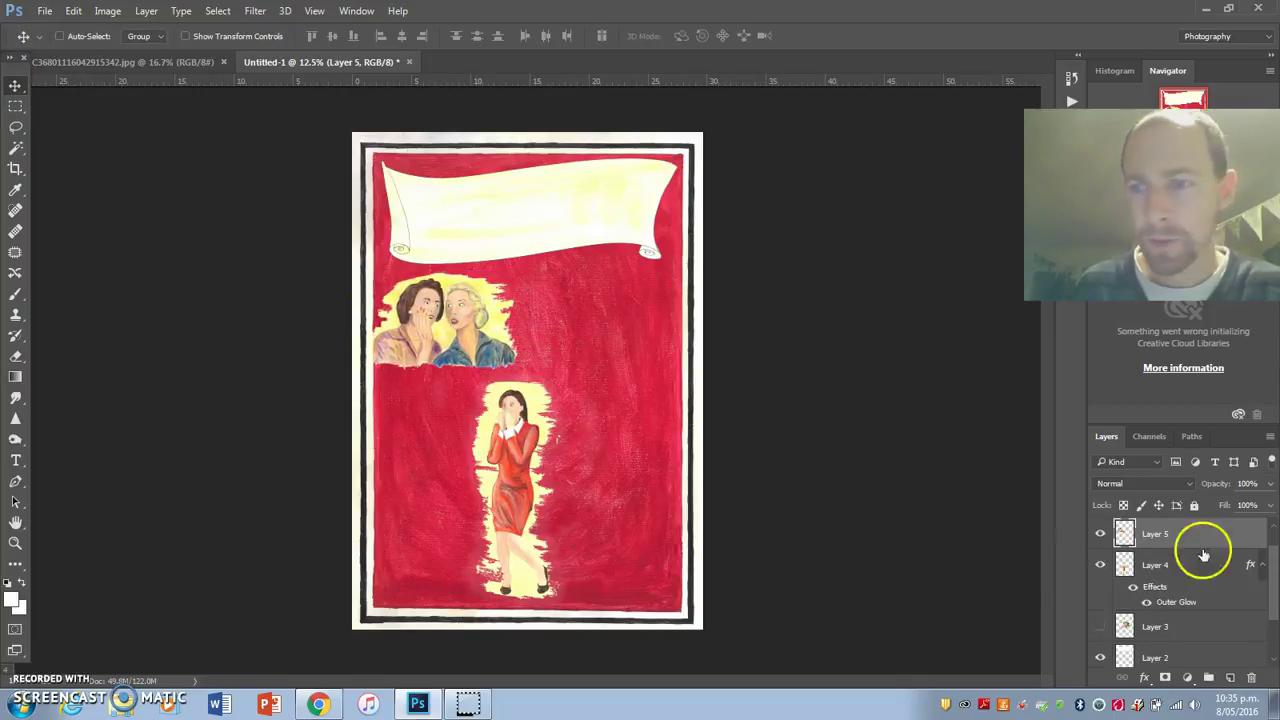
scroll(1198, 563, down, 1)
Show Layer 3, shrink it to about 60%, and place it at the upper right.
click(1100, 597)
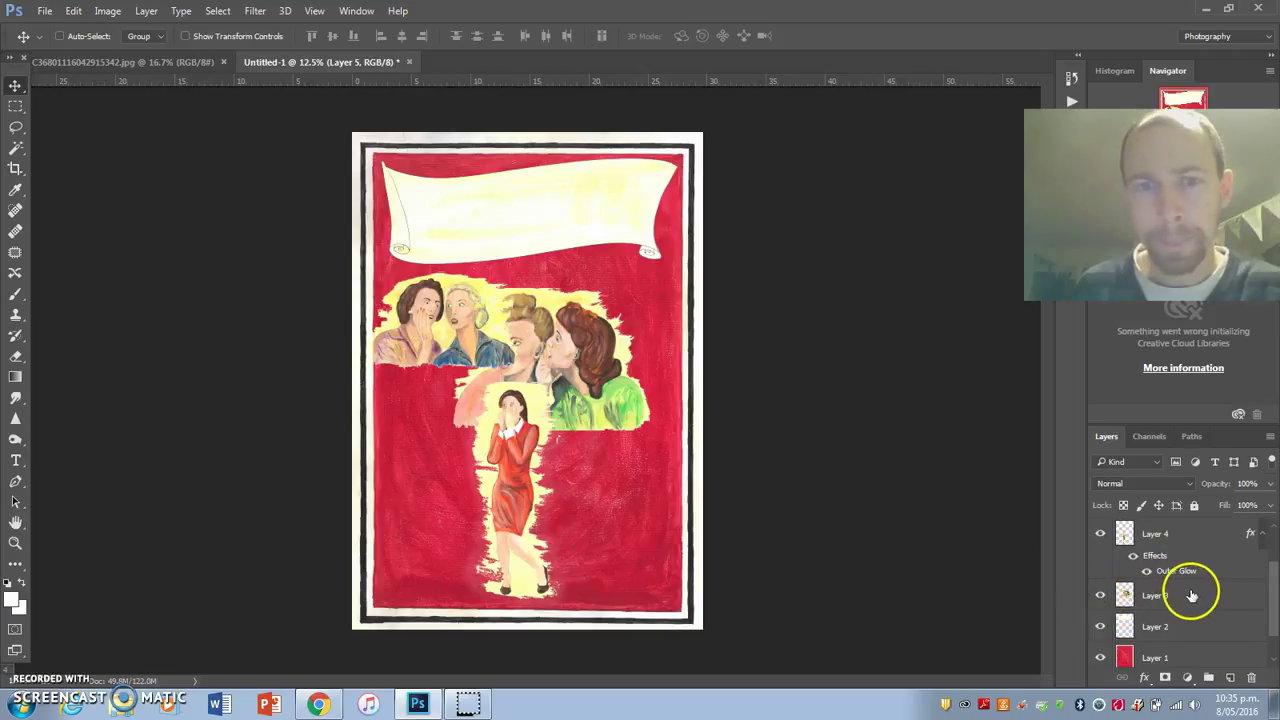
click(1192, 596)
right_click(558, 345)
click(578, 340)
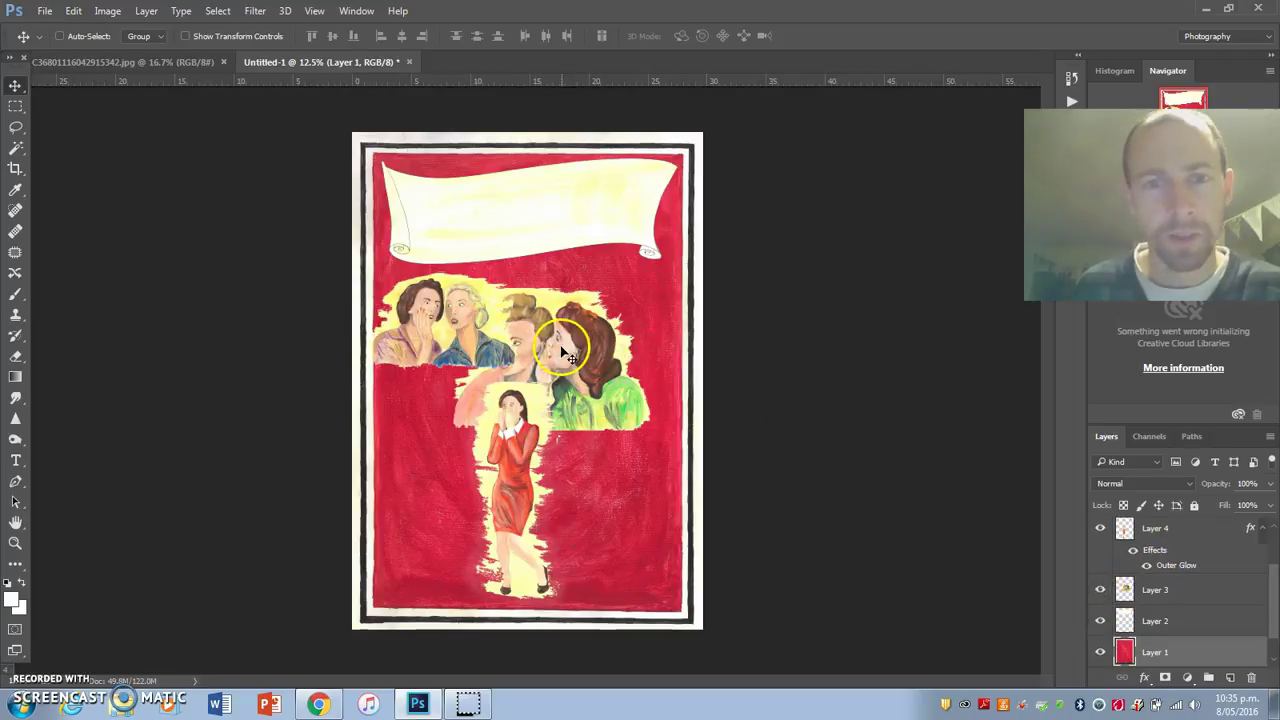
right_click(560, 340)
click(578, 347)
drag(543, 337, 588, 330)
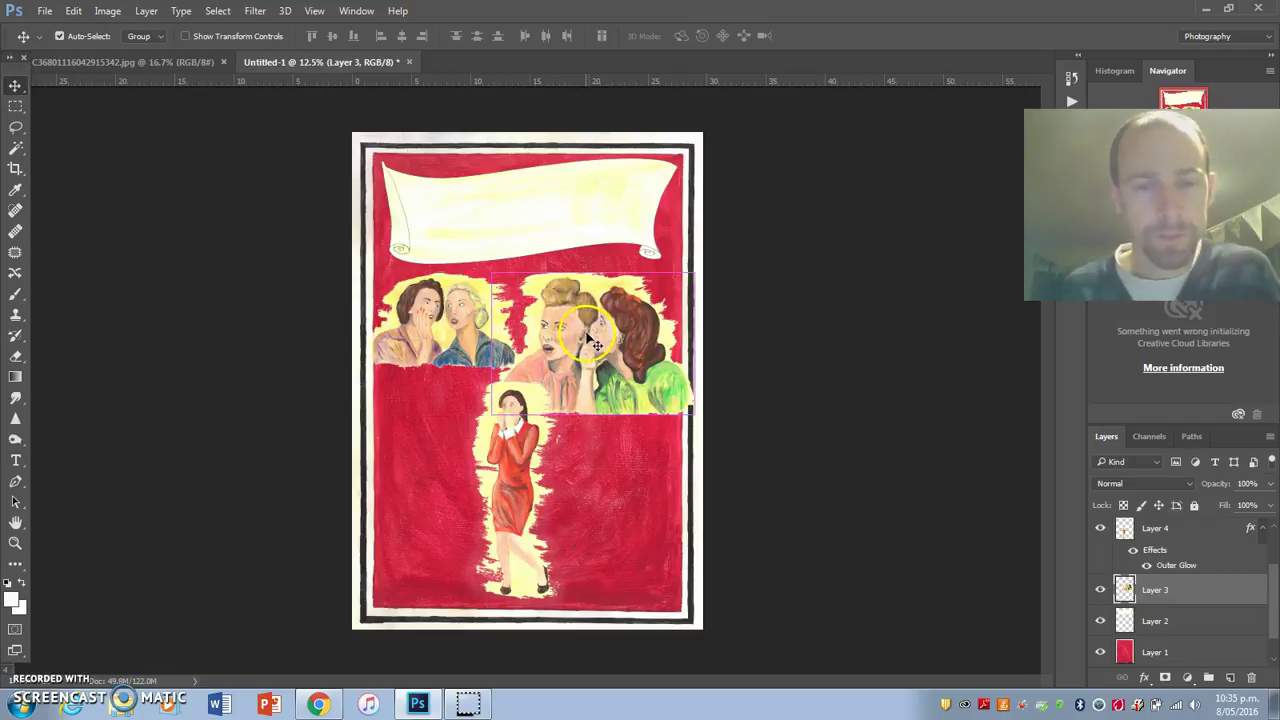
key(ctrl+t)
drag(494, 275, 568, 257)
key(Return)
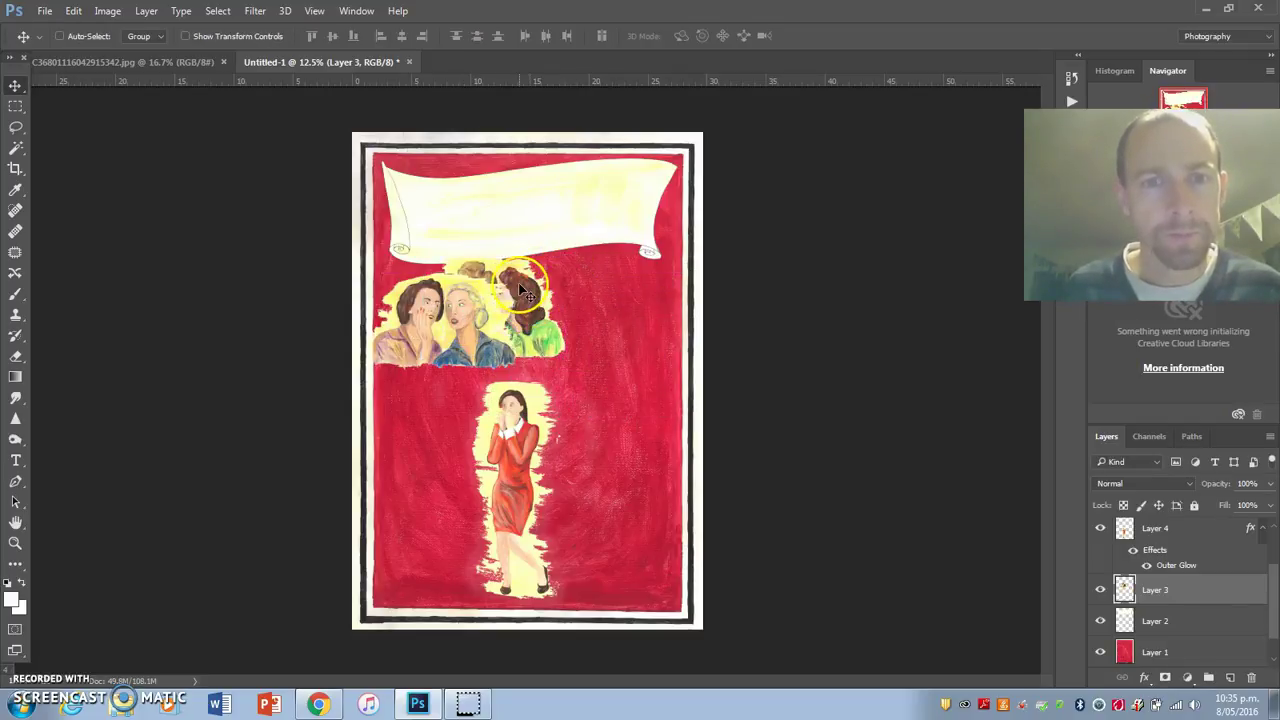
drag(527, 298, 615, 302)
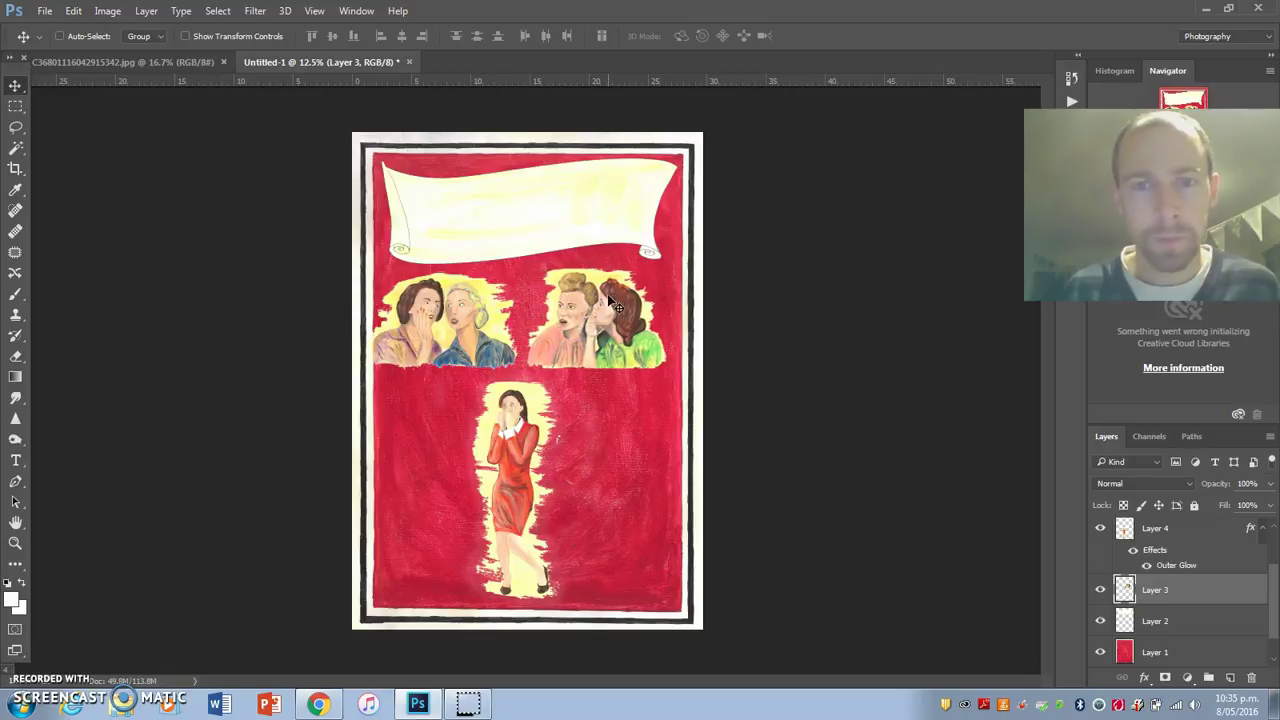
key(shift+Right)
key(shift+Right)
key(shift+Right)
key(shift+Right)
key(shift+Right)
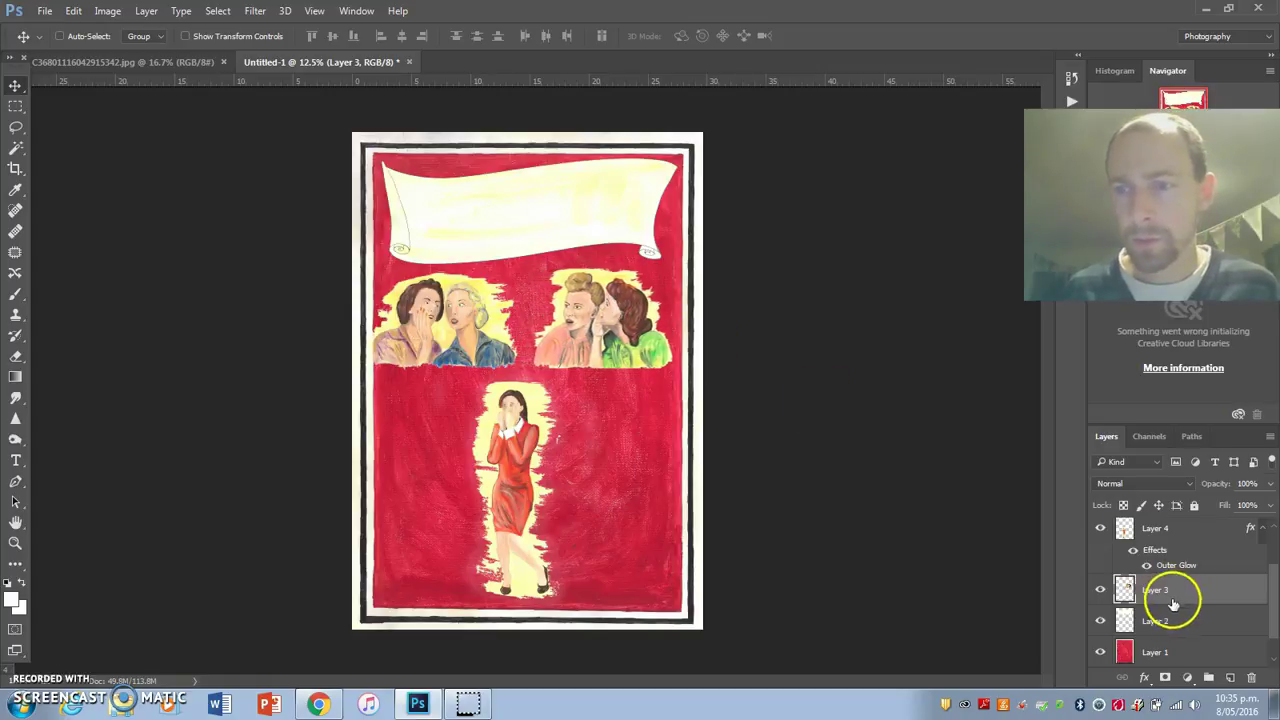
Toggle the scroll banner to check it, then show the mouth-and-hand cut-out (Layer 6).
click(1101, 621)
click(1101, 621)
scroll(1100, 598, up, 2)
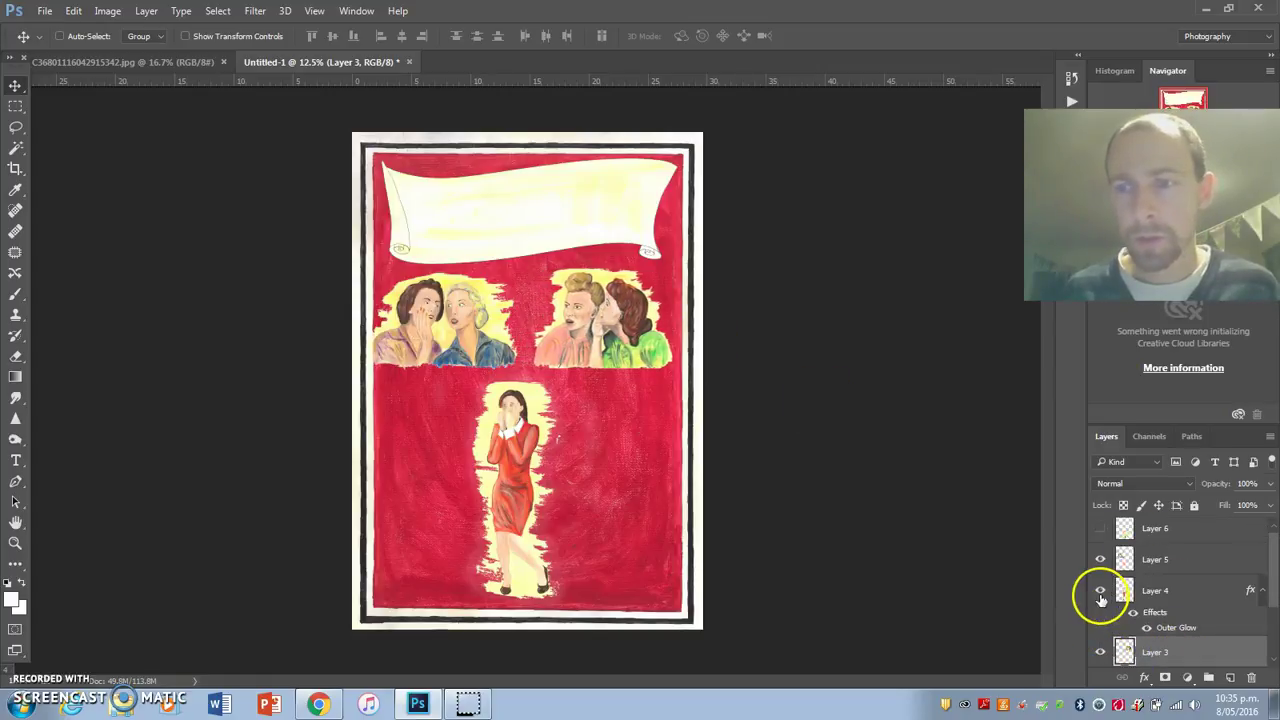
click(1099, 528)
Shrink the mouth-and-hand cut-out and move it beside the red-dressed woman.
click(1168, 538)
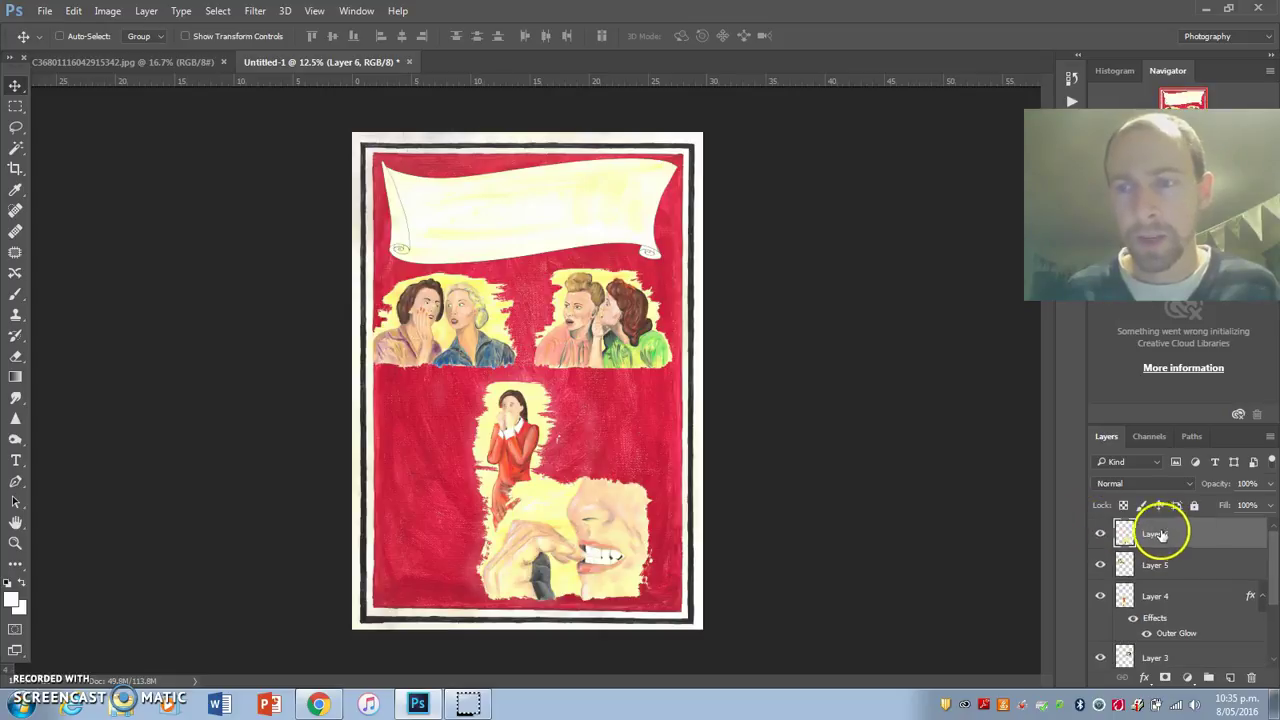
right_click(598, 528)
click(634, 531)
mouse_move(566, 528)
mouse_down()
mouse_move(557, 508)
mouse_move(570, 499)
mouse_move(586, 531)
mouse_up()
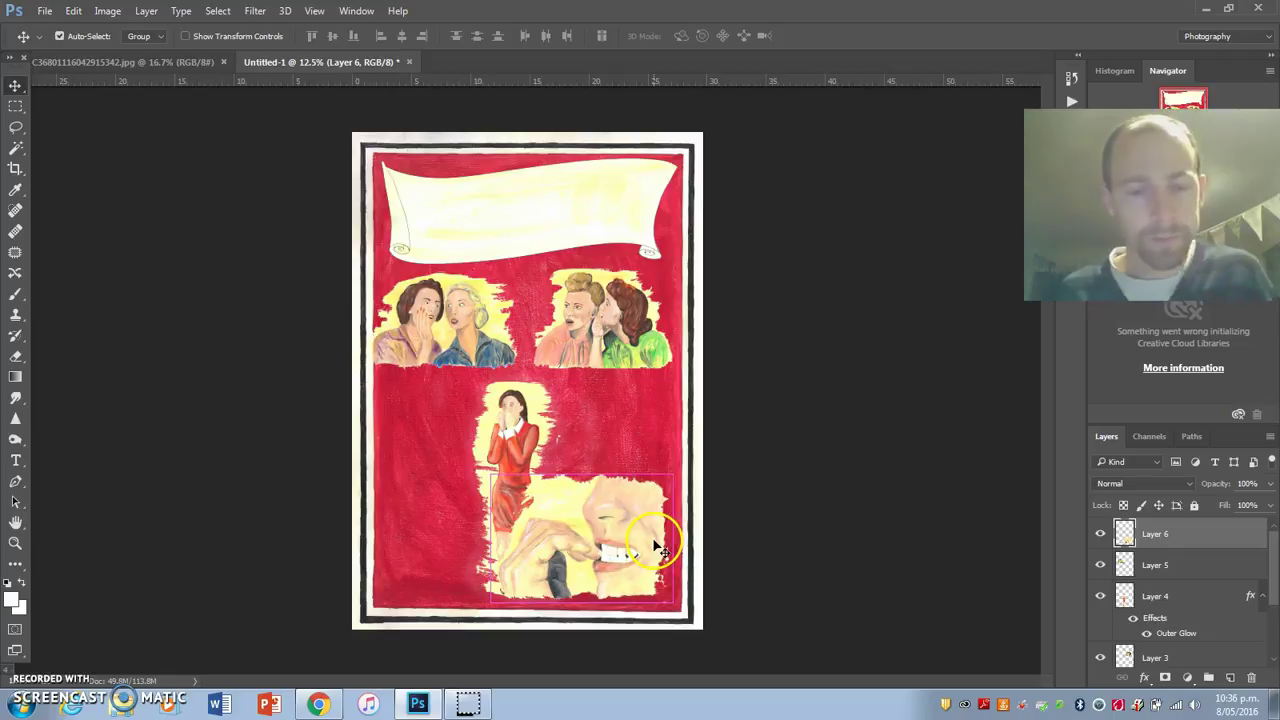
key(ctrl+t)
drag(500, 474, 572, 518)
double_click(630, 550)
drag(630, 550, 620, 476)
Shift the red-dressed woman left, then reposition and slightly enlarge the mouth-and-hand cut-out.
right_click(525, 452)
click(545, 479)
drag(510, 482, 475, 482)
right_click(585, 478)
click(600, 488)
drag(600, 488, 560, 452)
key(ctrl+t)
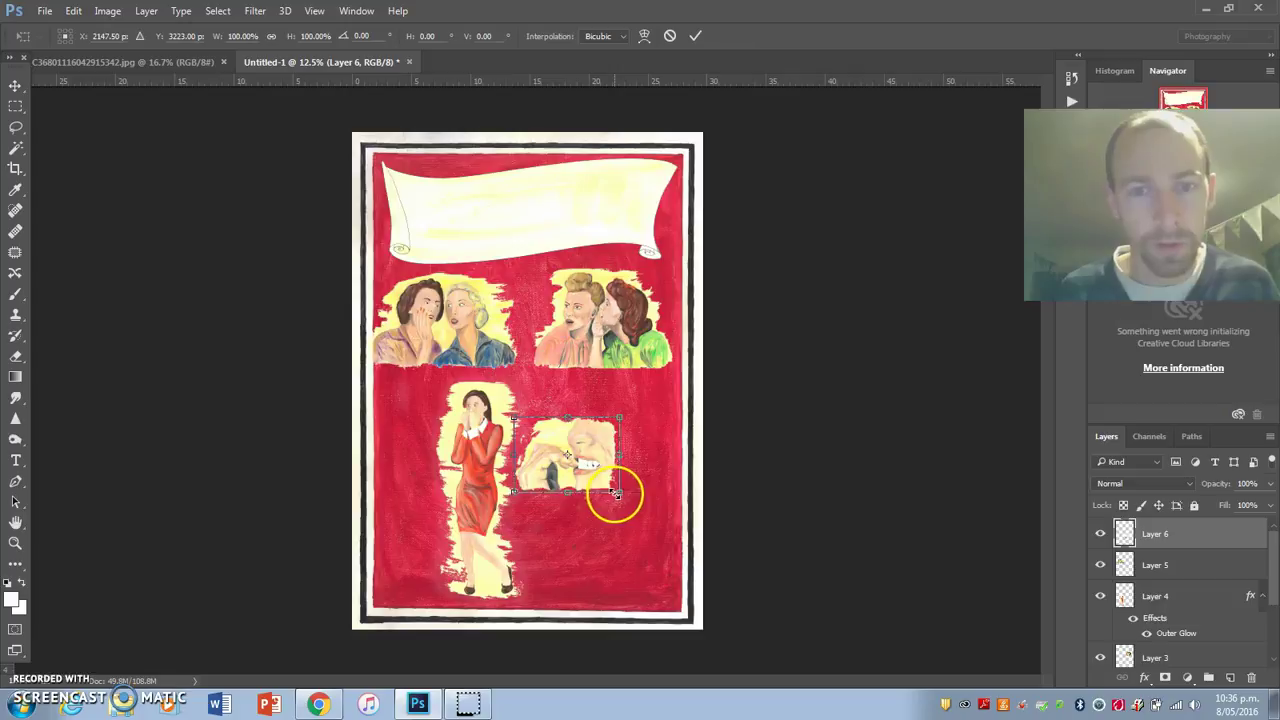
drag(616, 491, 673, 536)
drag(640, 448, 647, 458)
key(Return)
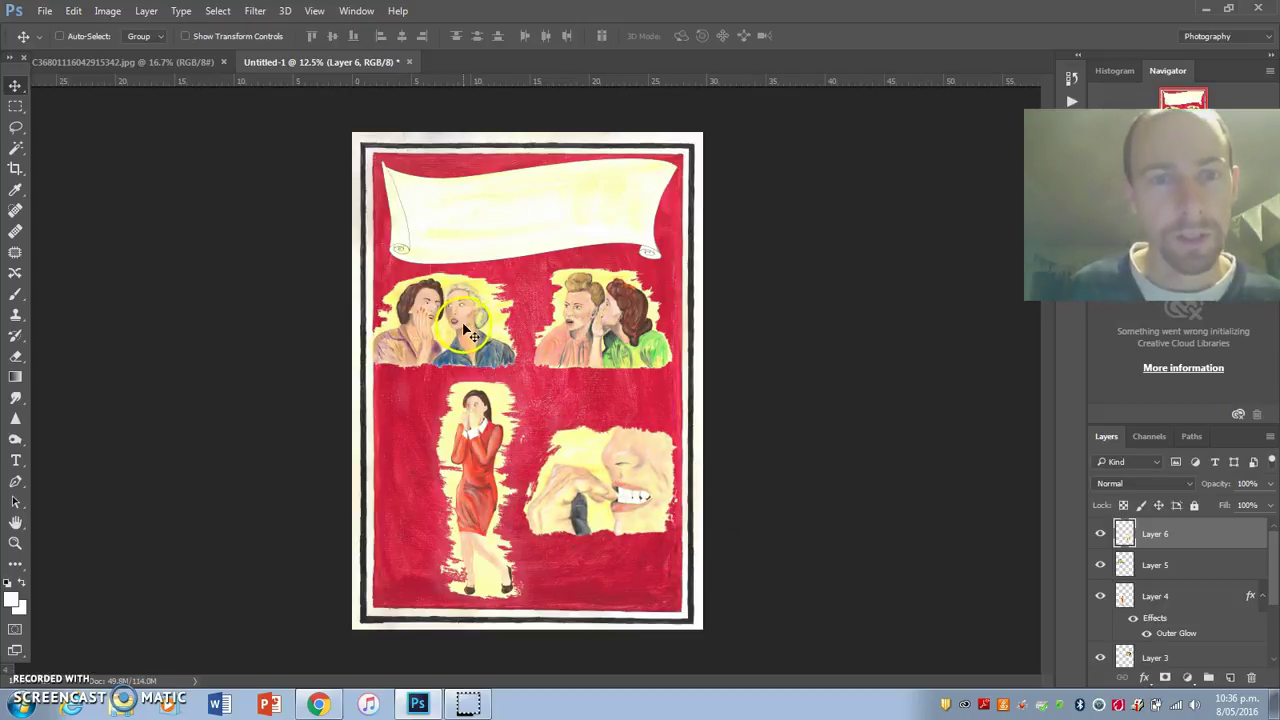
Move Layer 3 above Layer 5 and nudge both women paintings level beneath the banner.
click(1163, 567)
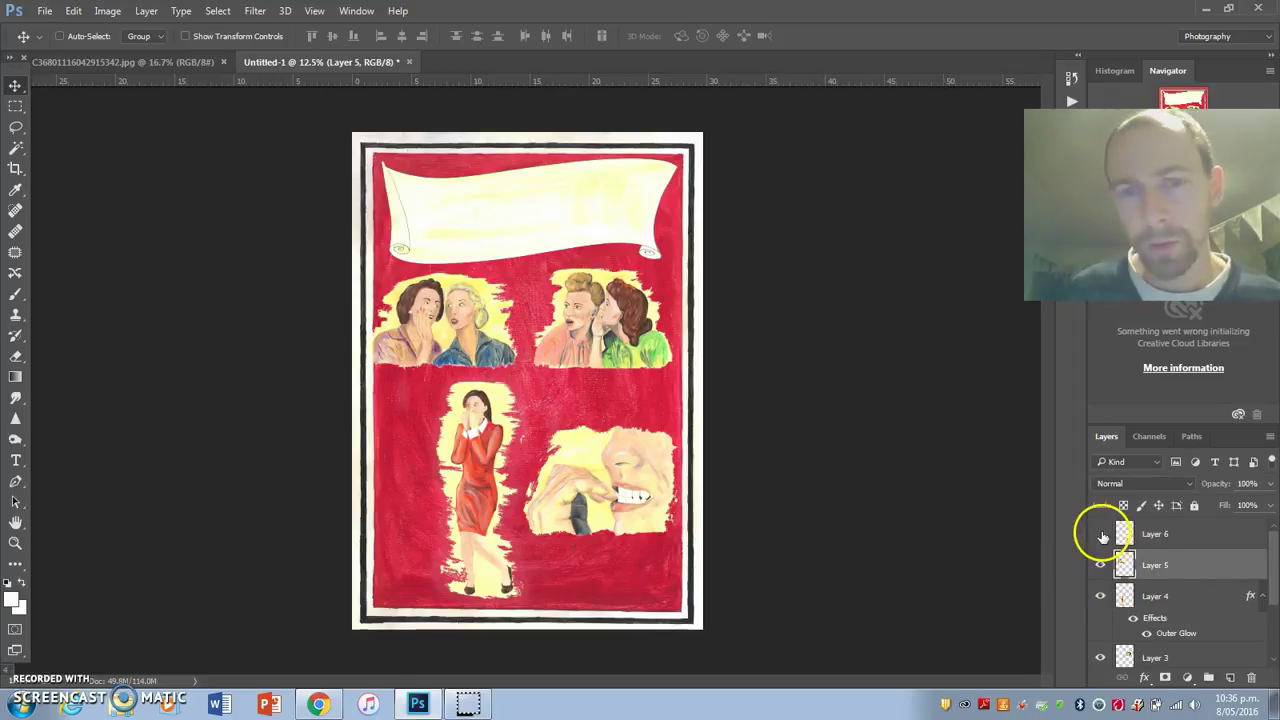
click(1101, 535)
click(1101, 535)
scroll(1101, 595, down, 2)
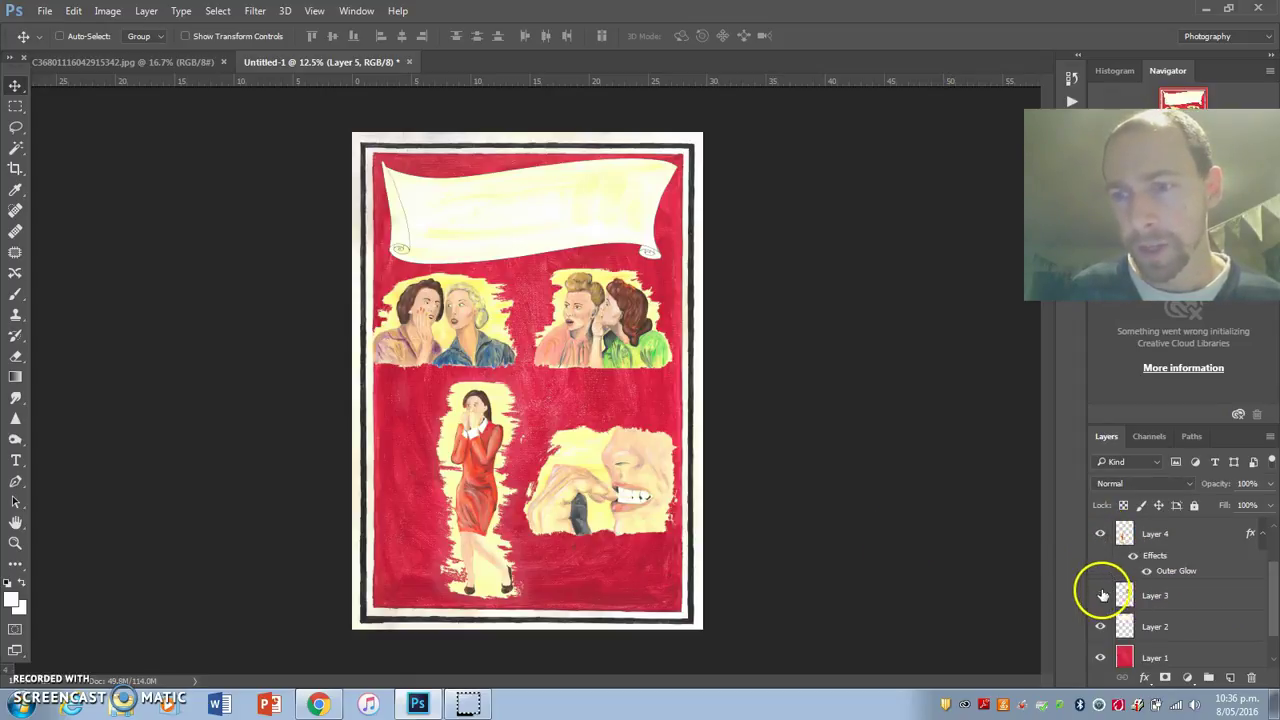
click(1102, 595)
click(1101, 595)
drag(1167, 598, 1195, 568)
shift+click(1183, 596)
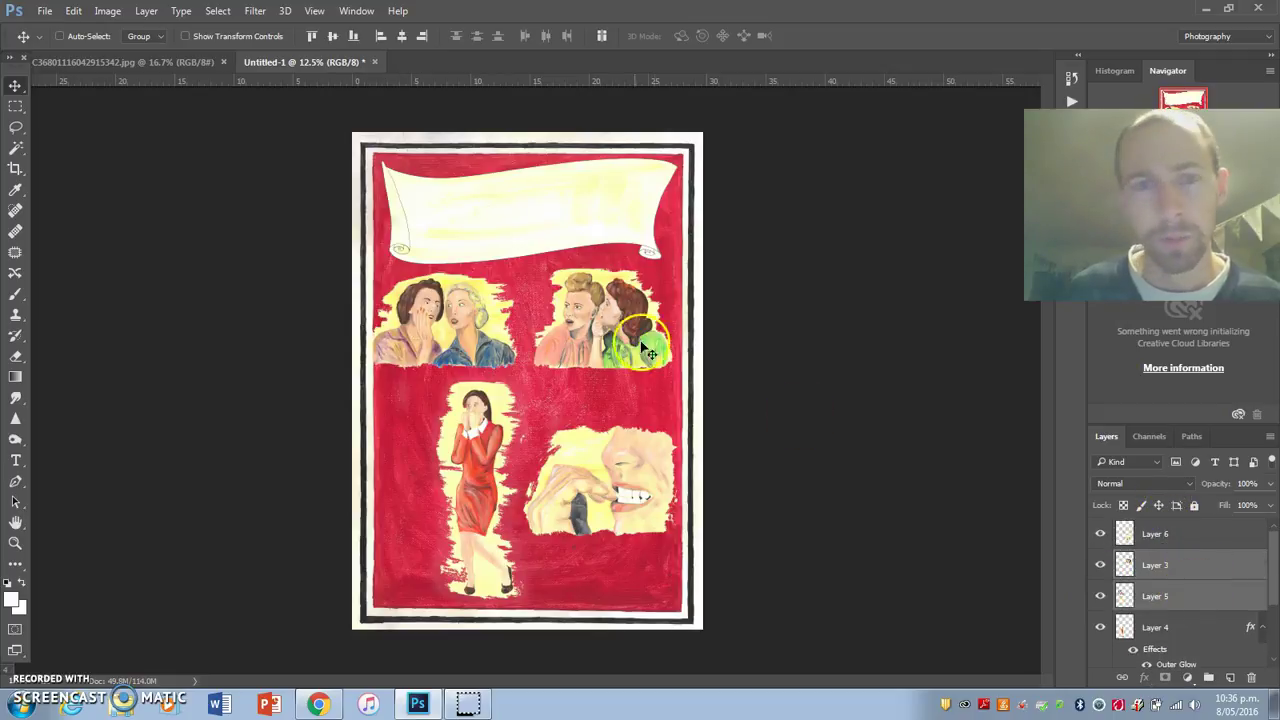
drag(699, 371, 704, 379)
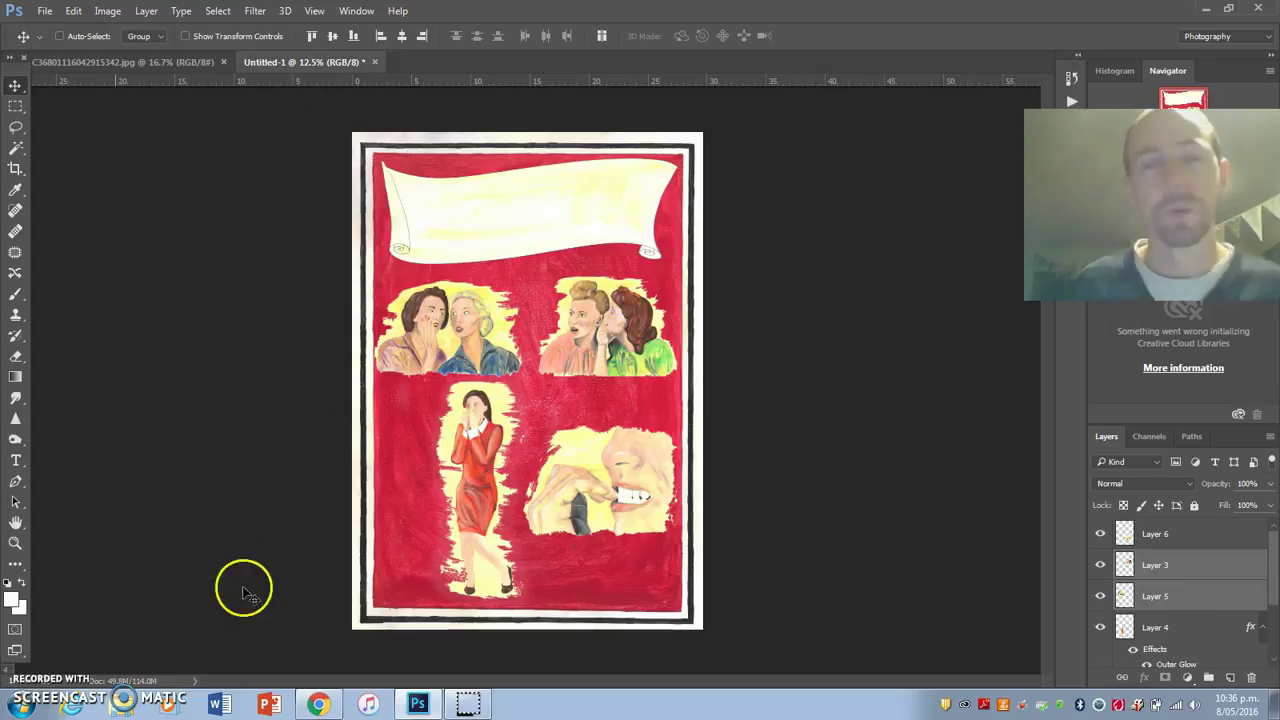
Rotate the 'SOCIAL ANXIETY' lettering scan 90° clockwise to landscape.
click(166, 61)
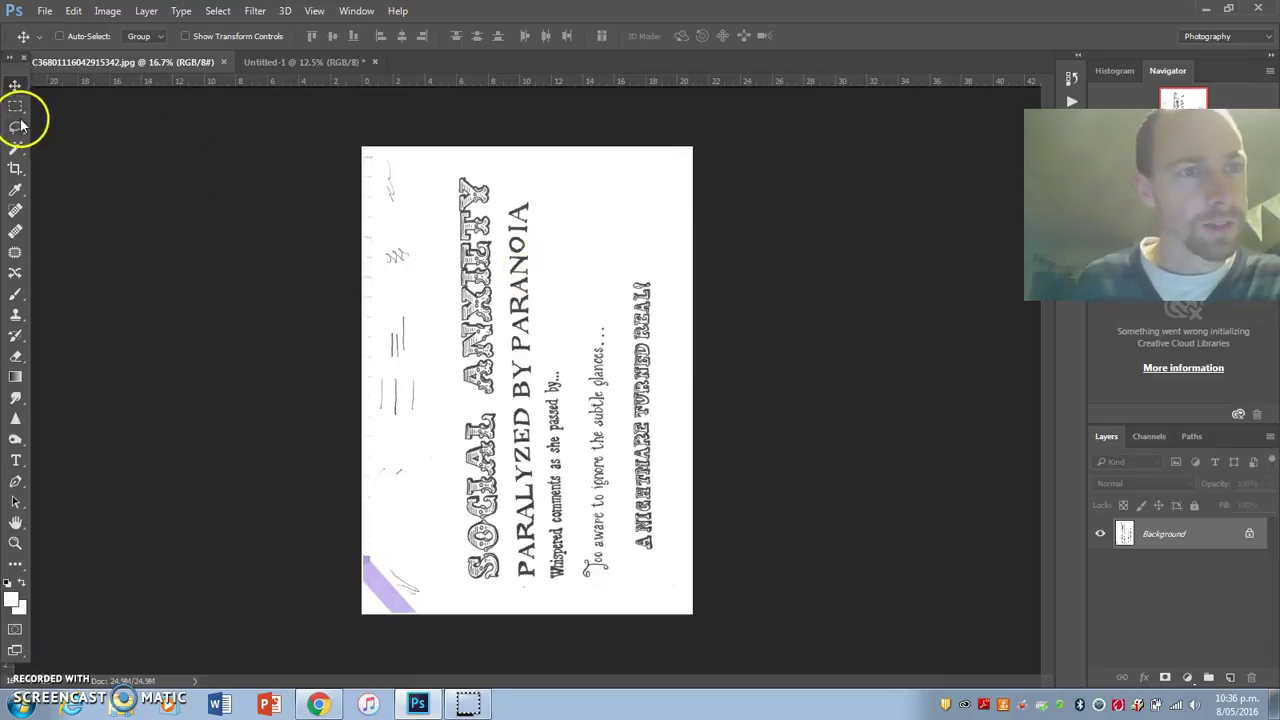
click(150, 10)
mouse_move(107, 10)
mouse_move(150, 157)
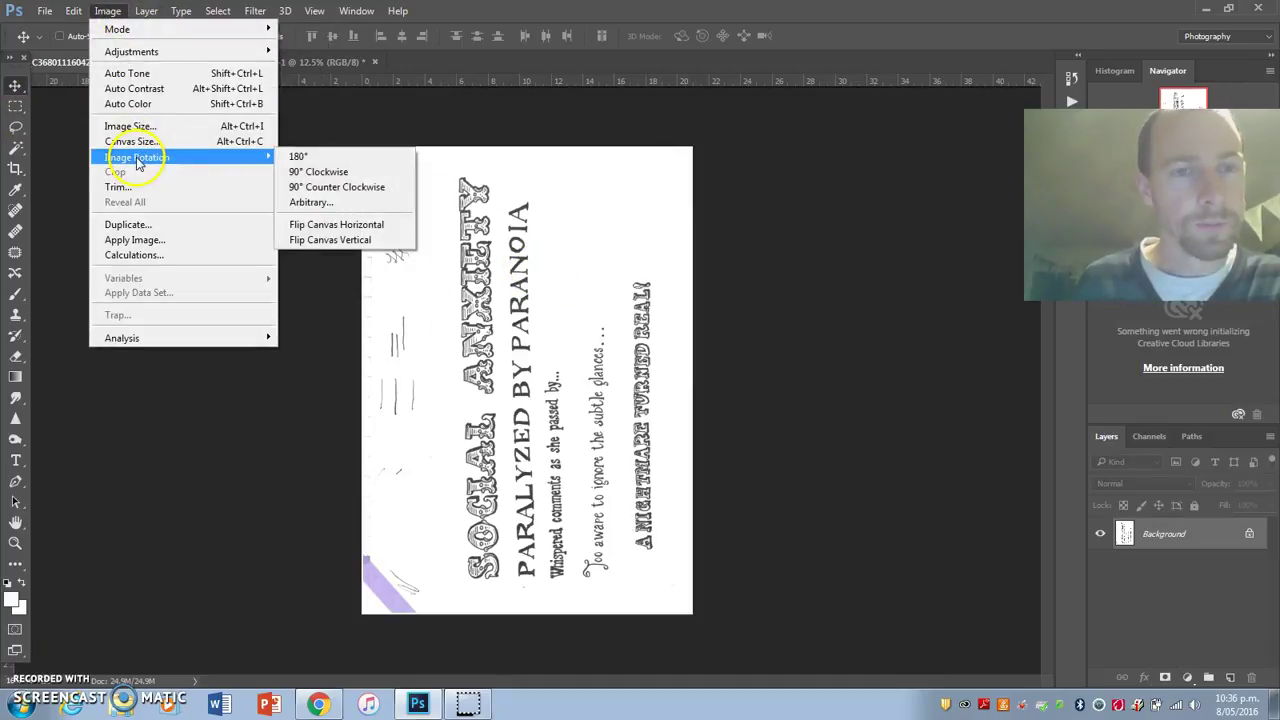
click(322, 164)
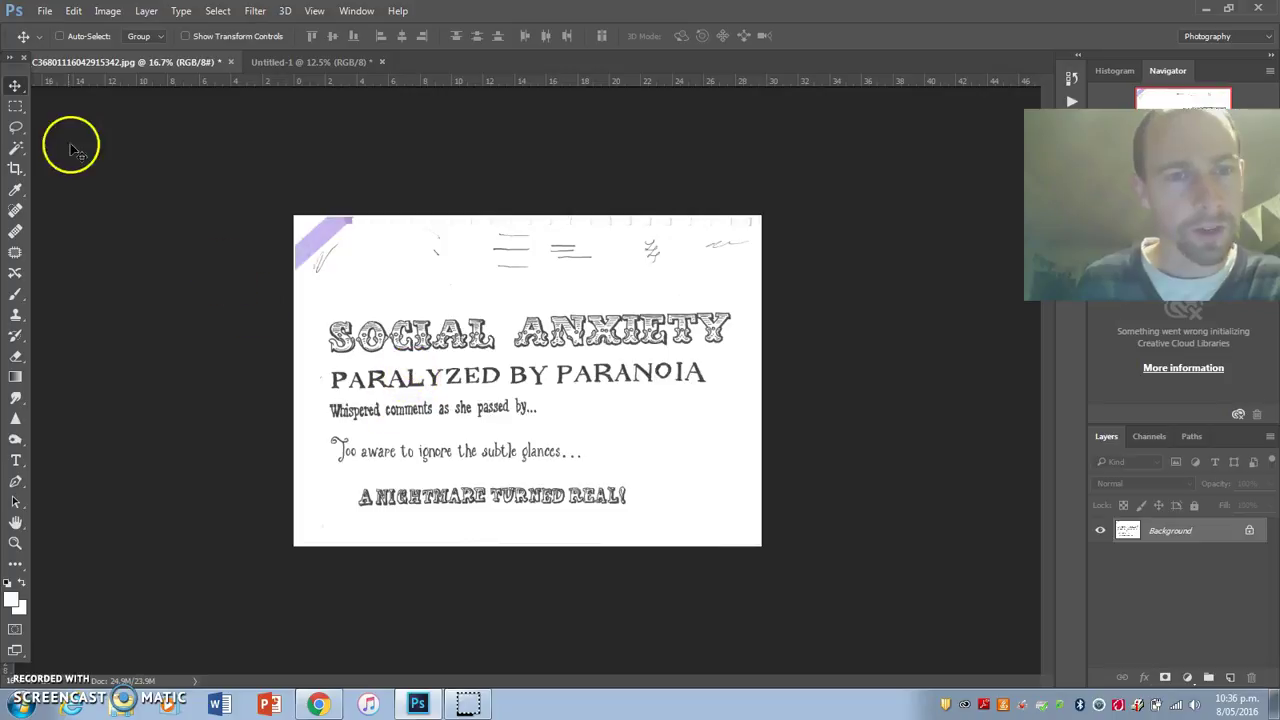
Crop the lettering scan tighter on all four edges.
click(15, 168)
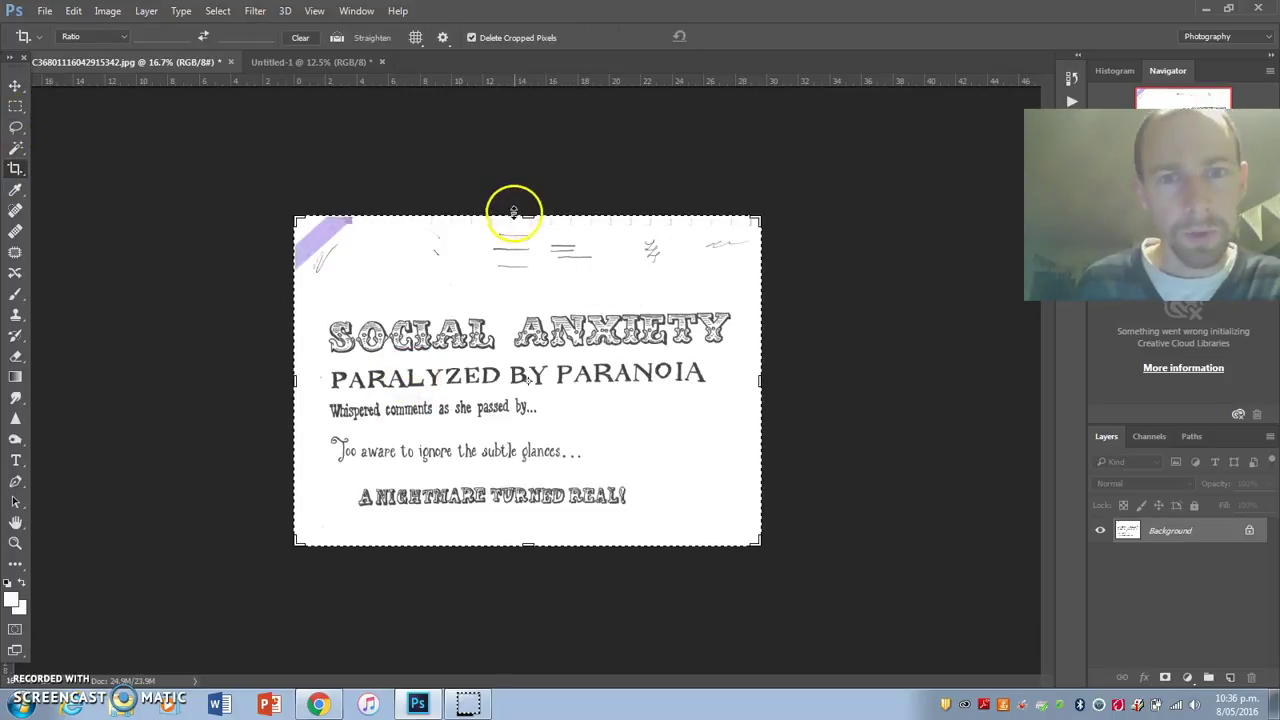
drag(527, 216, 529, 258)
drag(775, 390, 751, 378)
drag(295, 384, 309, 376)
drag(537, 507, 522, 488)
double_click(519, 439)
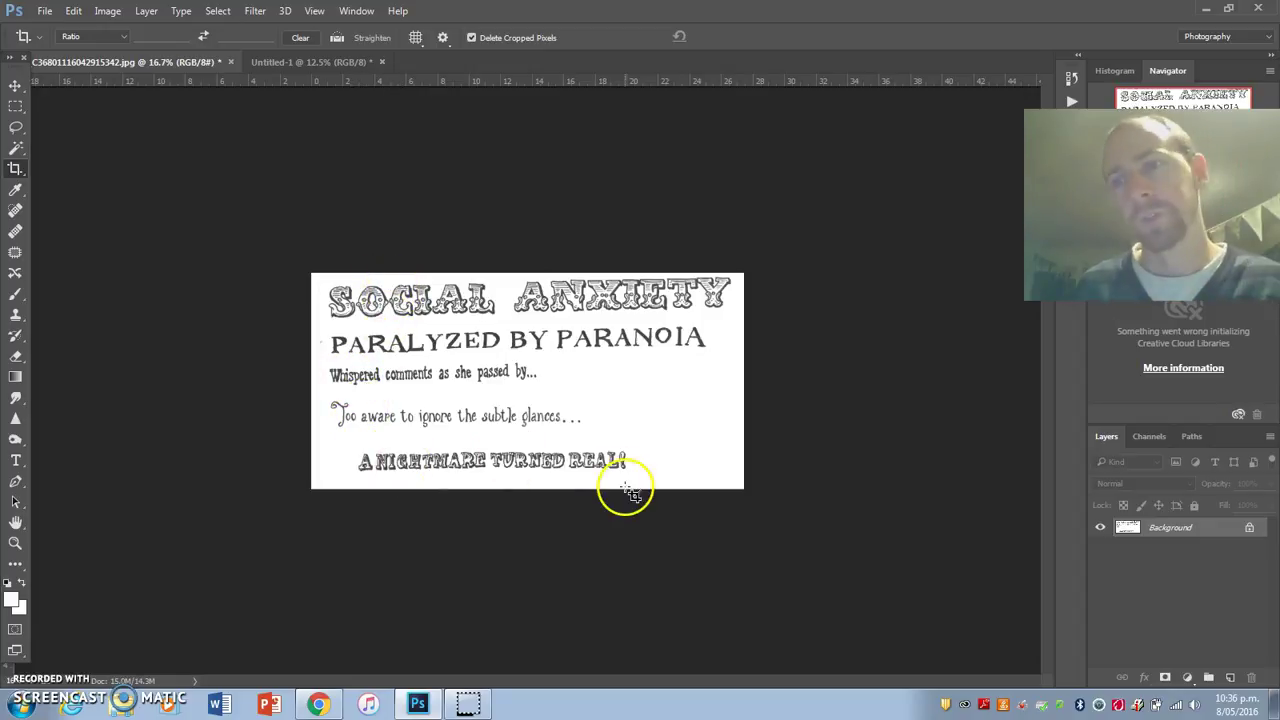
Pick the Elliptical Marquee tool and bring up the Image > Adjustments commands.
click(16, 128)
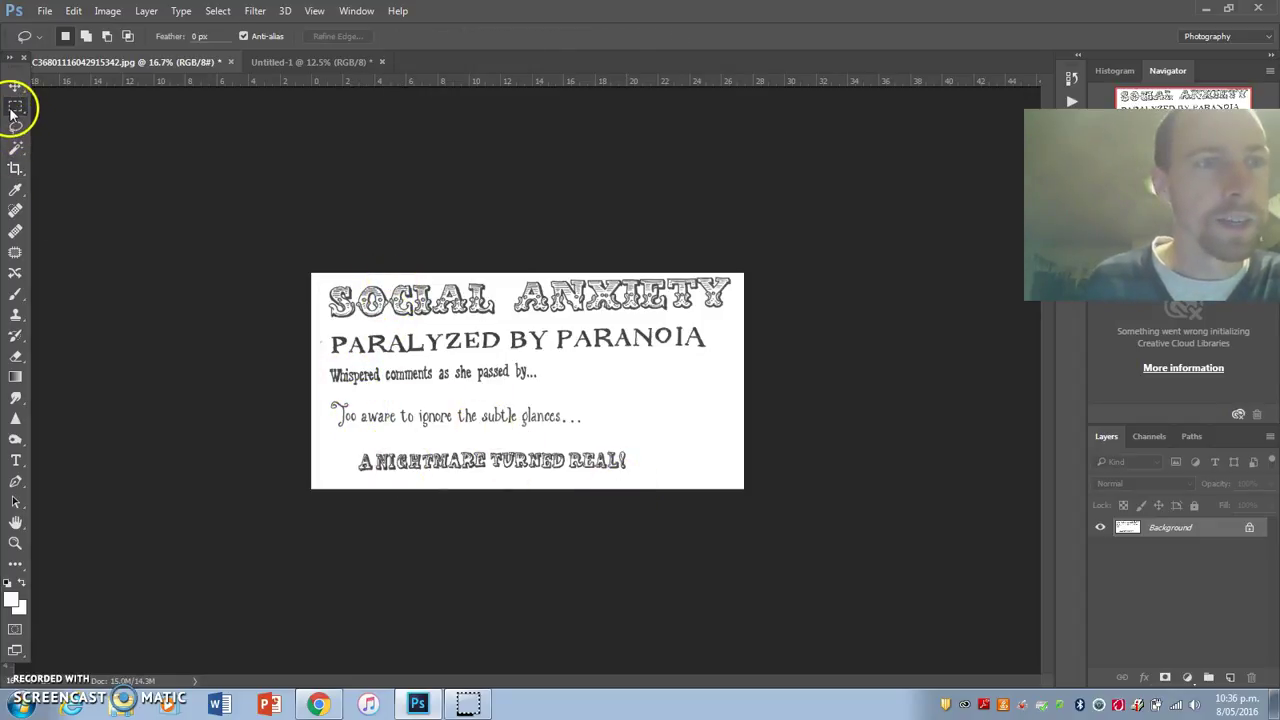
right_click(13, 108)
click(80, 118)
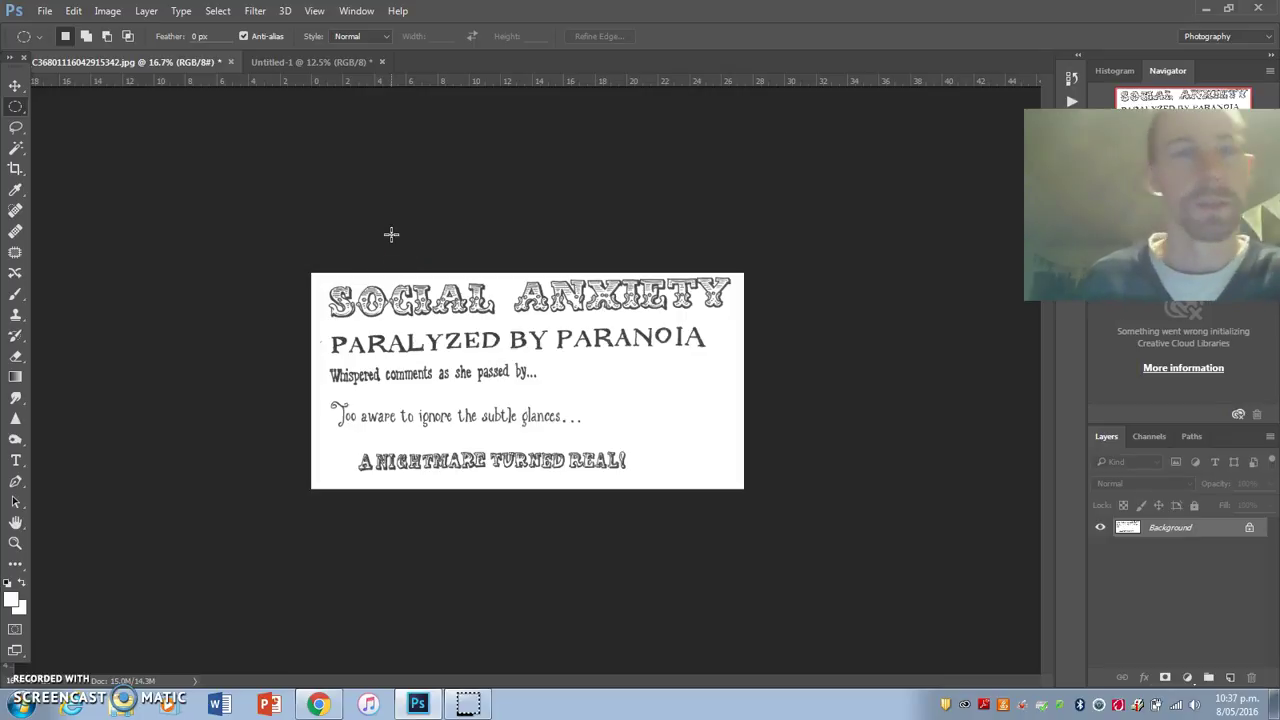
click(146, 10)
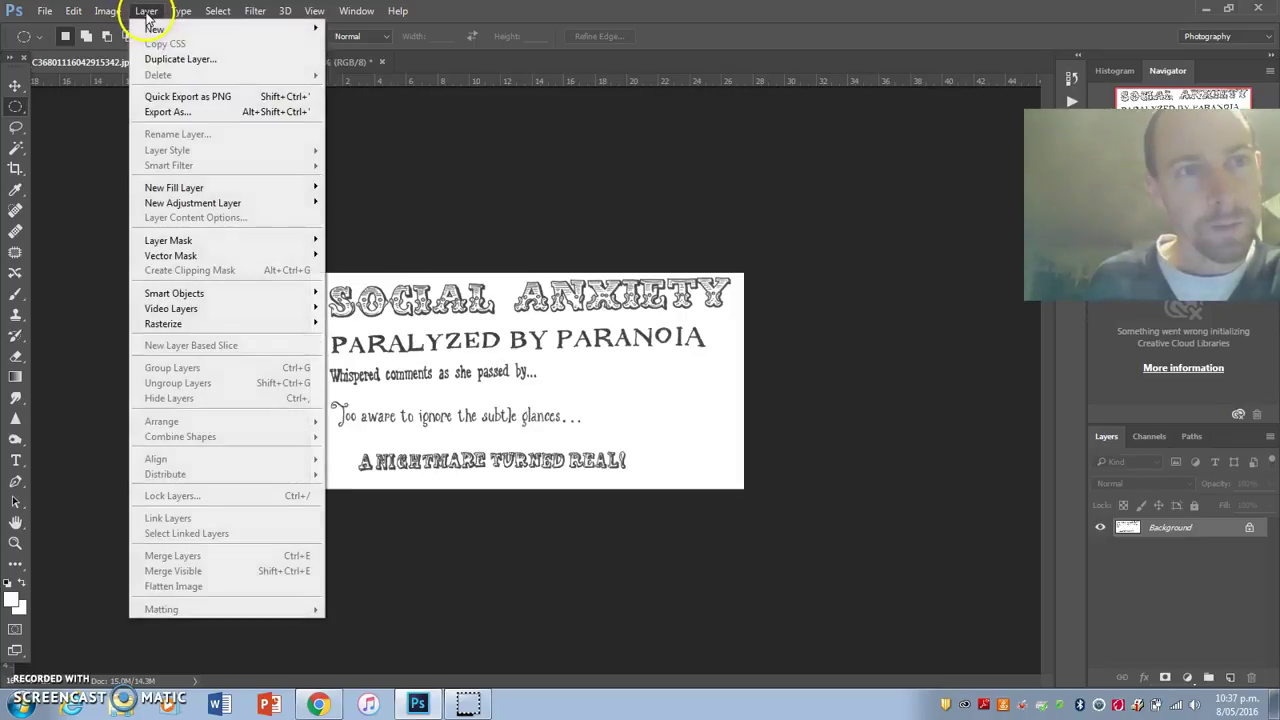
Try a Hue/Saturation hue shift on the lettering, then dismiss it.
mouse_move(107, 10)
mouse_move(120, 51)
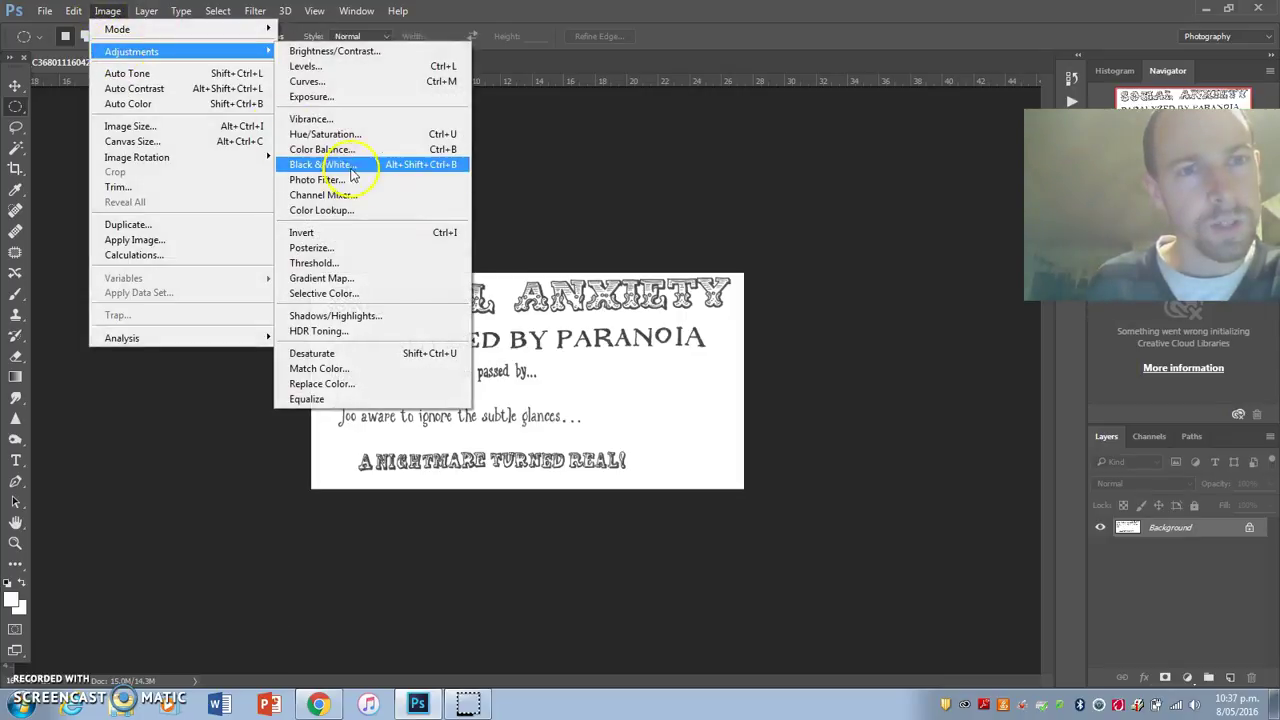
click(323, 134)
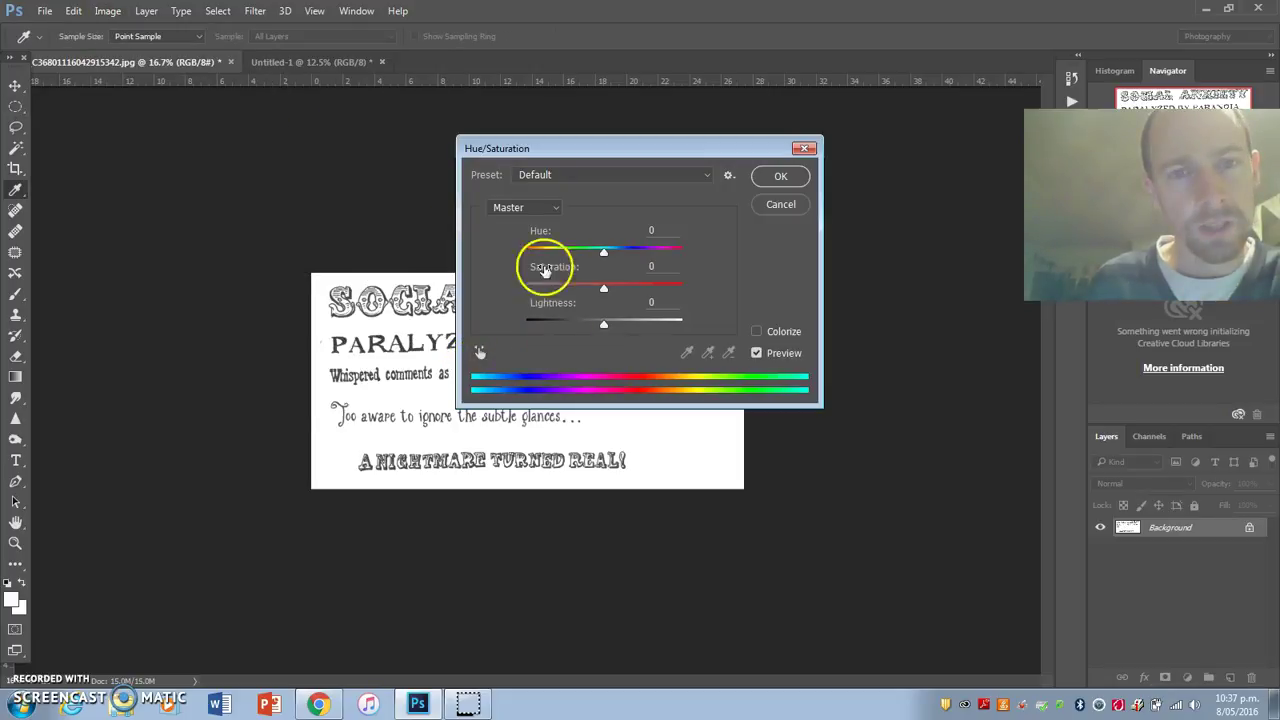
drag(603, 249, 642, 251)
key(Return)
Apply a Threshold adjustment to make the lettering crisp black and white.
click(107, 10)
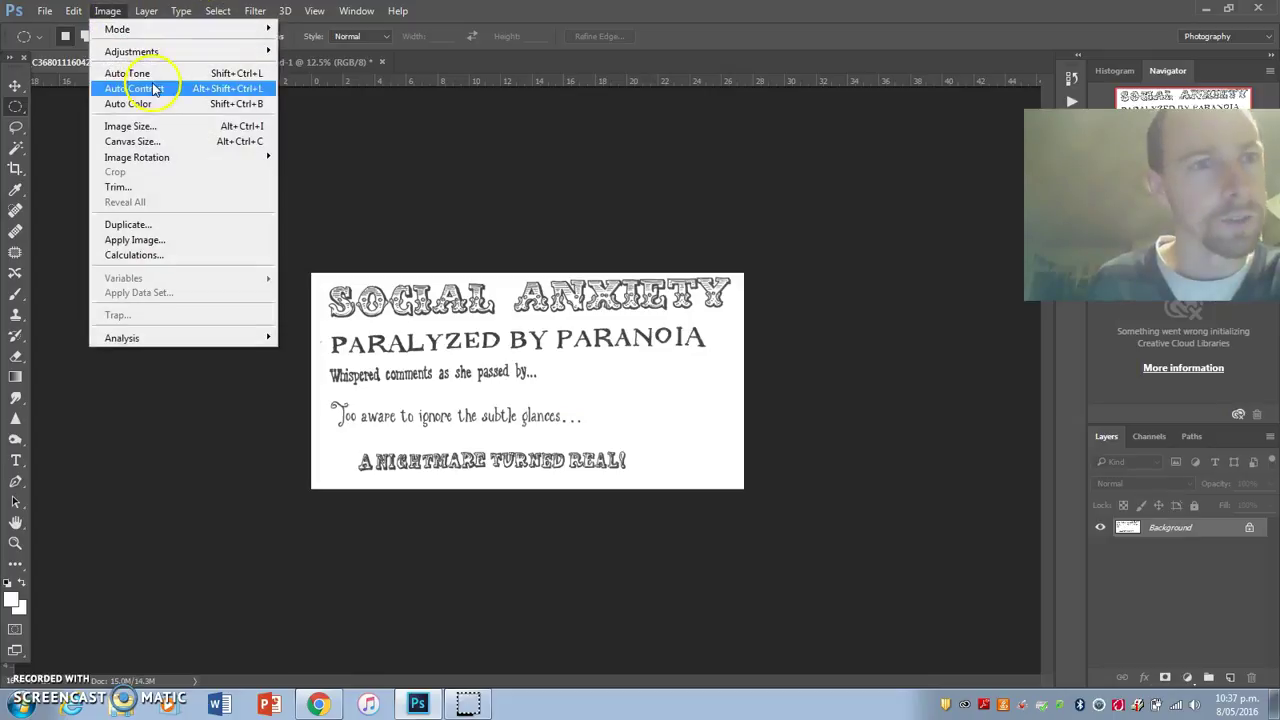
mouse_move(125, 51)
click(310, 263)
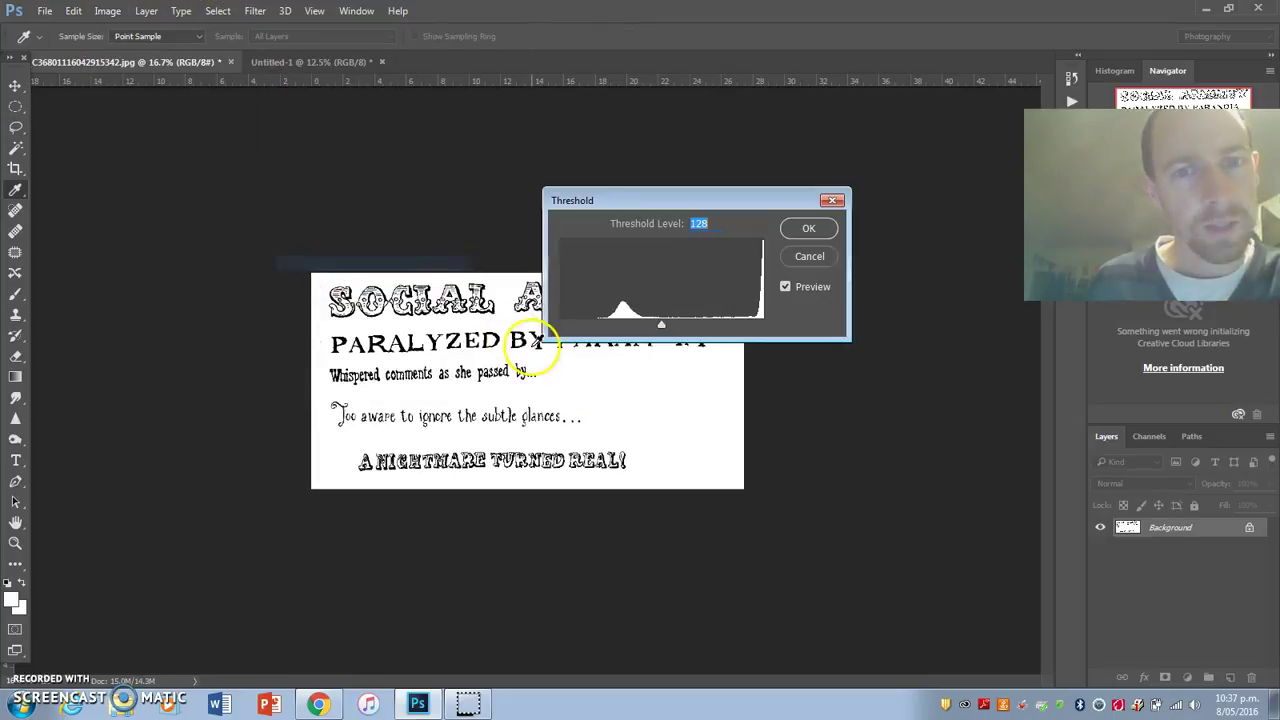
mouse_move(659, 328)
mouse_down()
mouse_move(616, 327)
mouse_move(677, 327)
mouse_move(656, 328)
mouse_up()
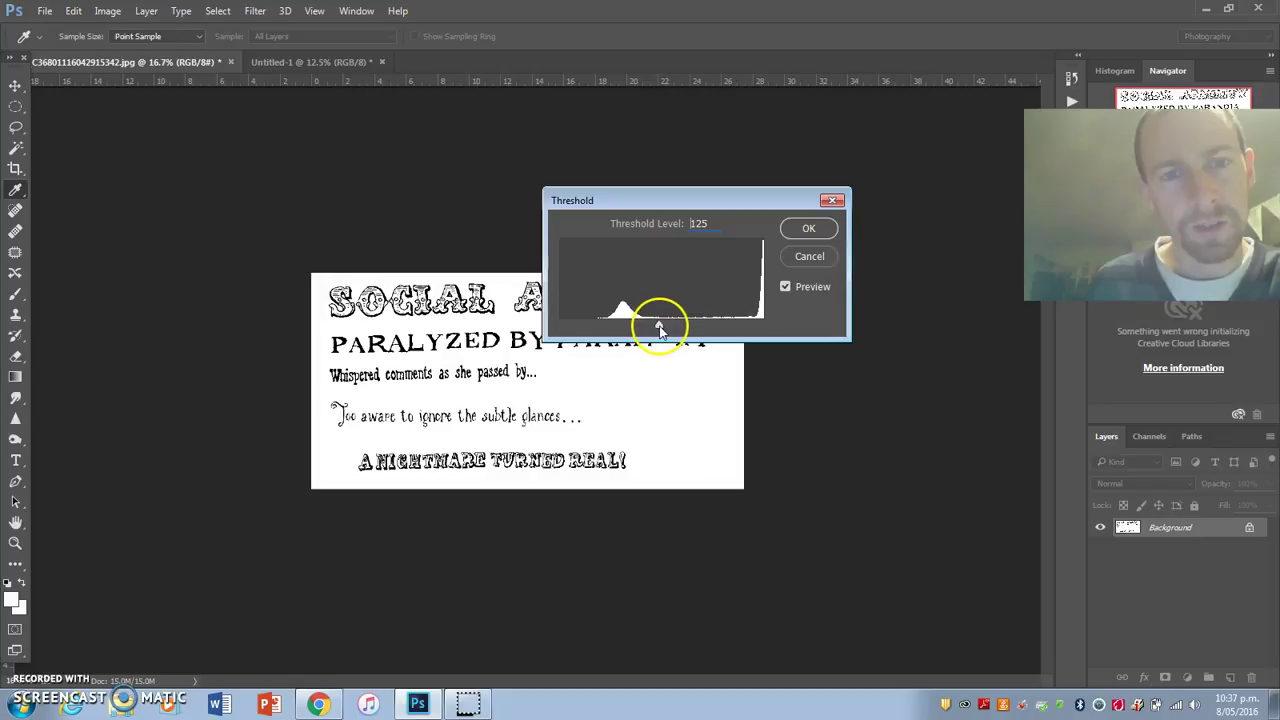
click(808, 229)
key(m)
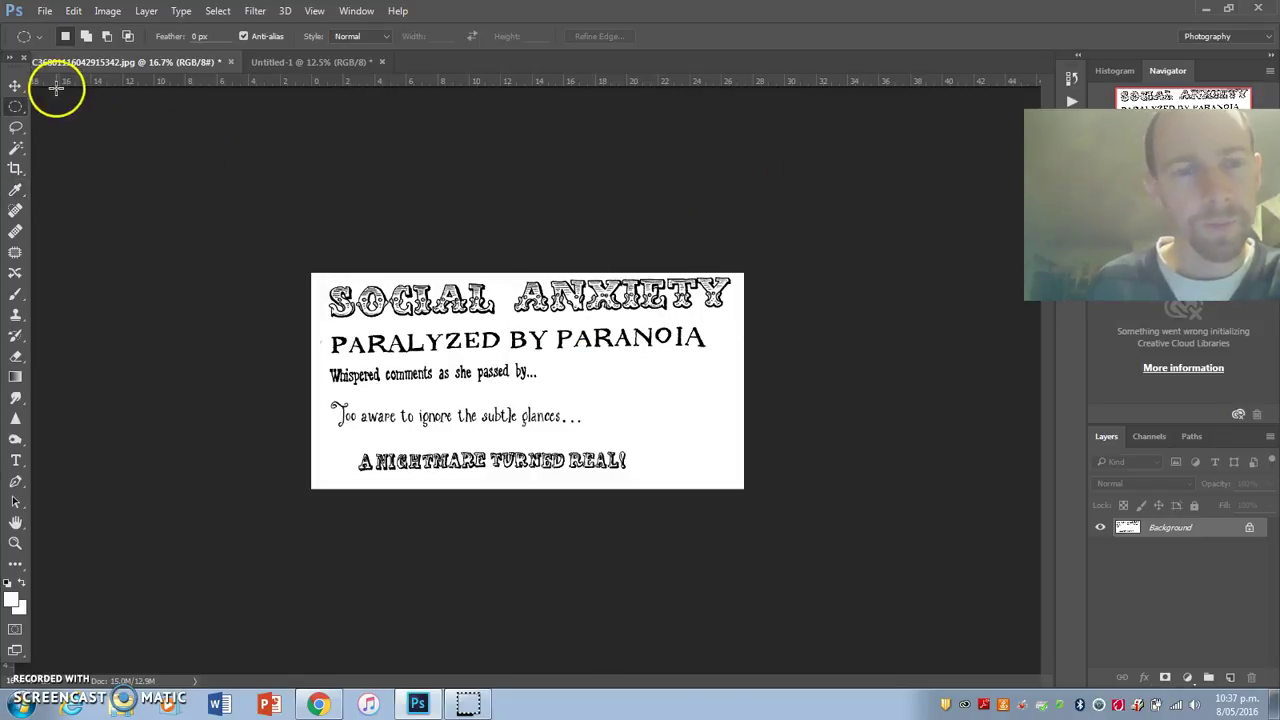
Unlock the Background into Layer 0 and delete the white paper using Color Range.
click(217, 10)
click(236, 166)
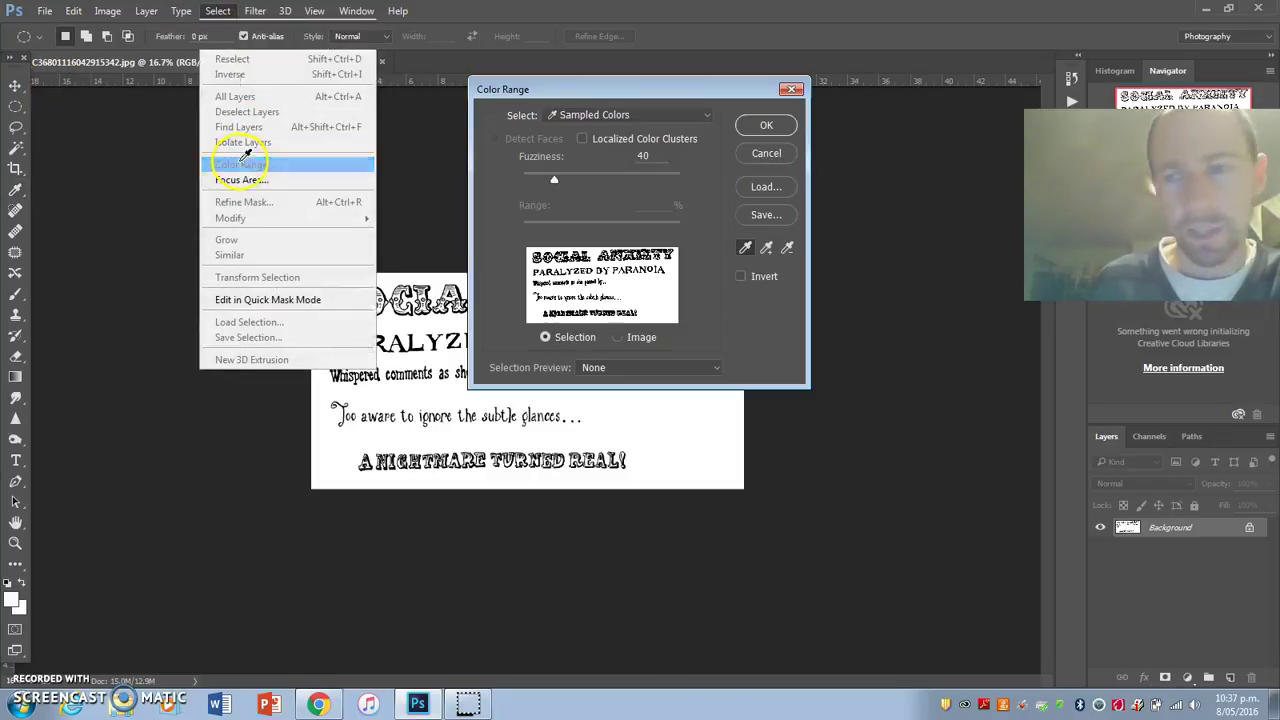
click(762, 153)
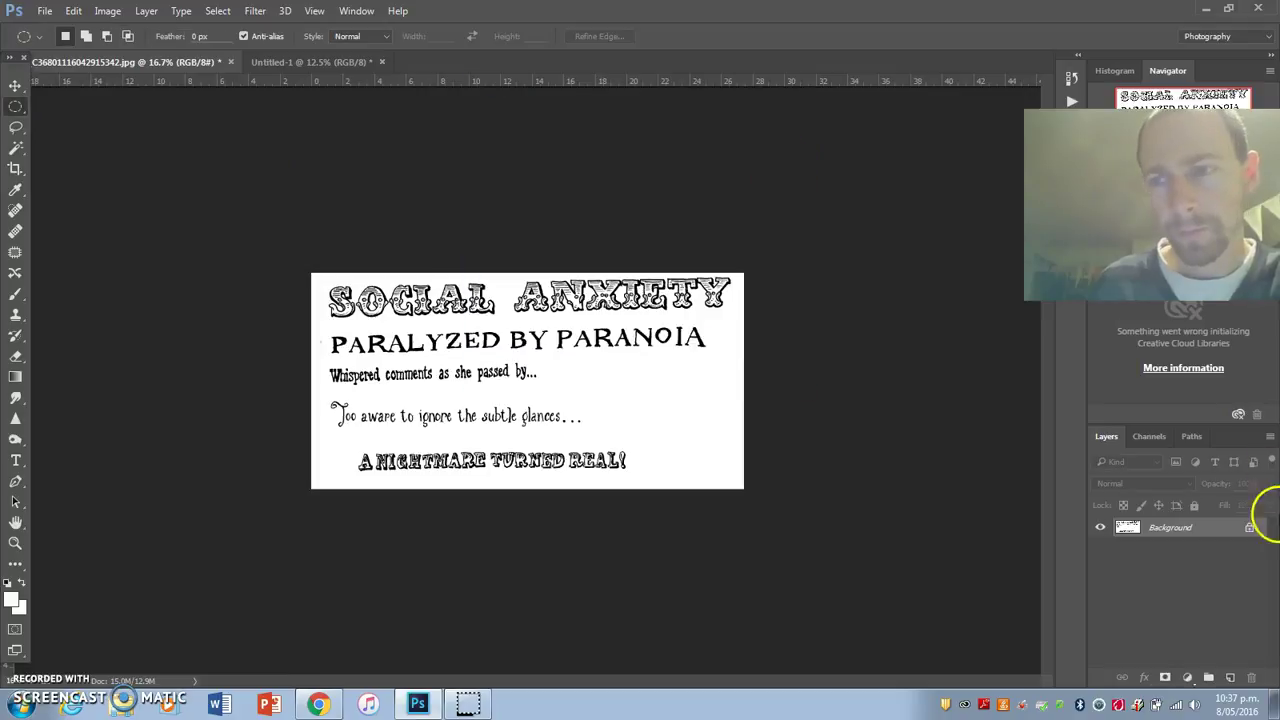
click(1249, 527)
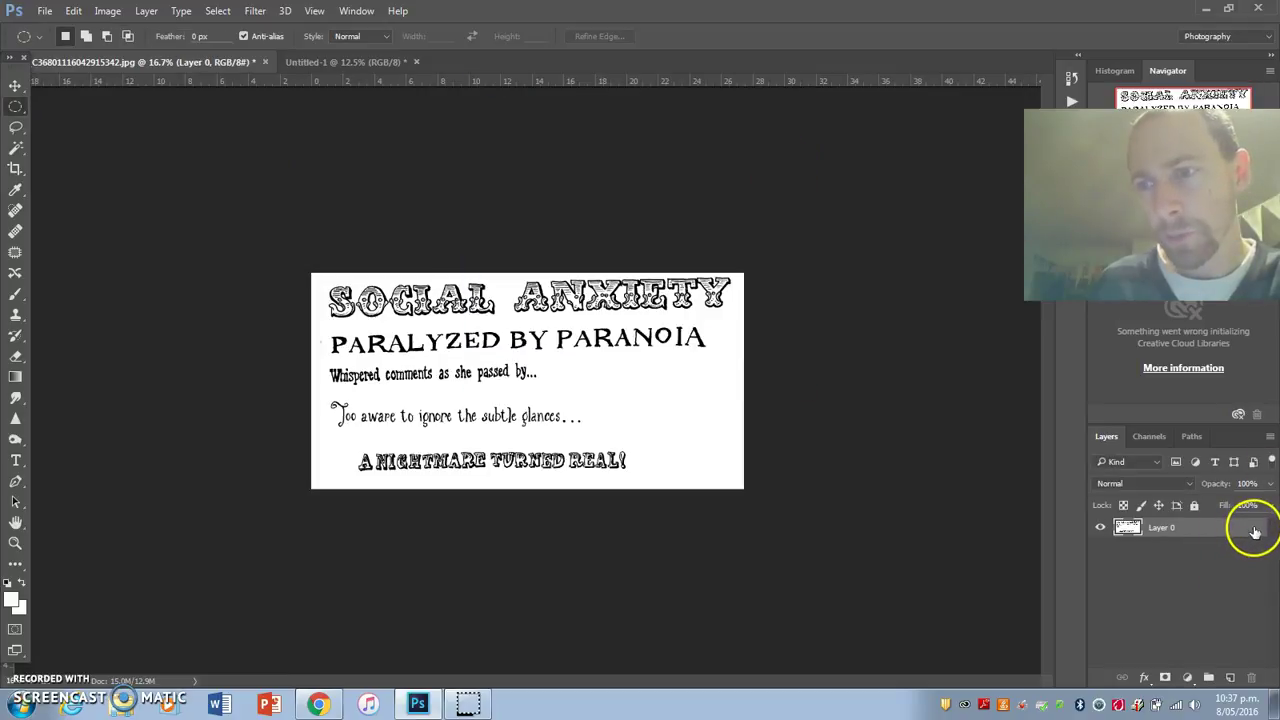
click(215, 11)
click(240, 166)
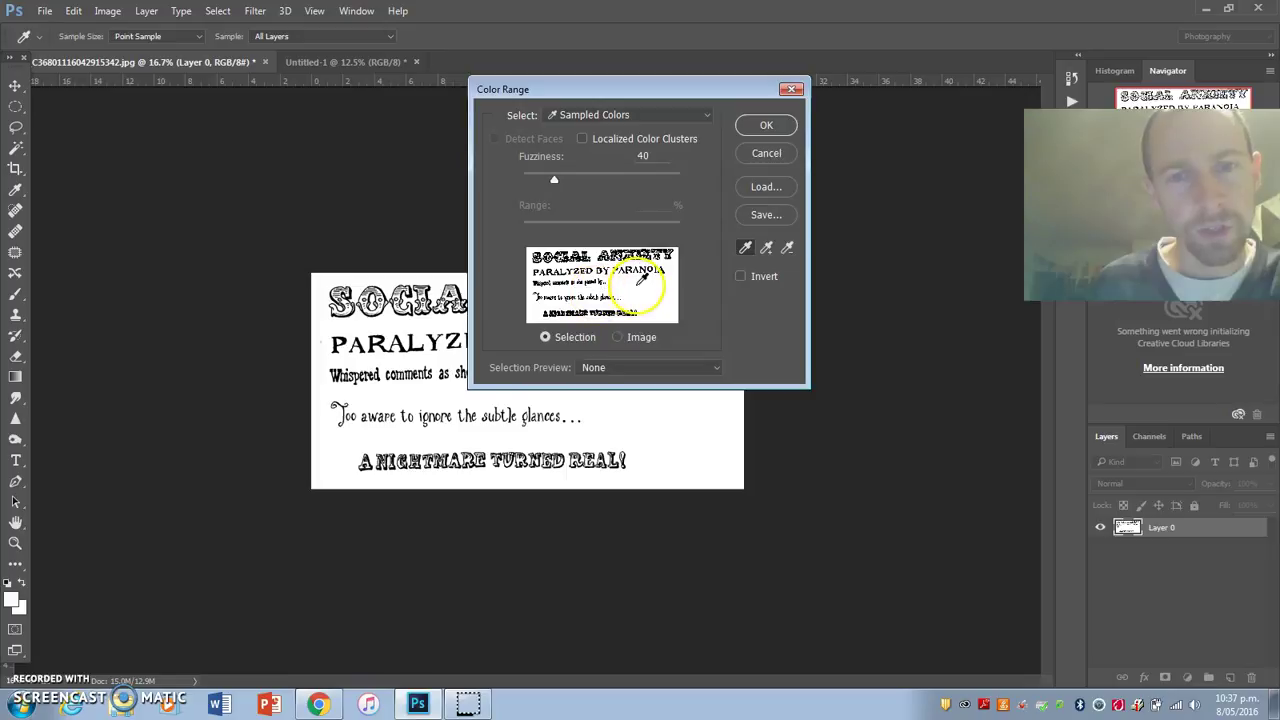
click(762, 124)
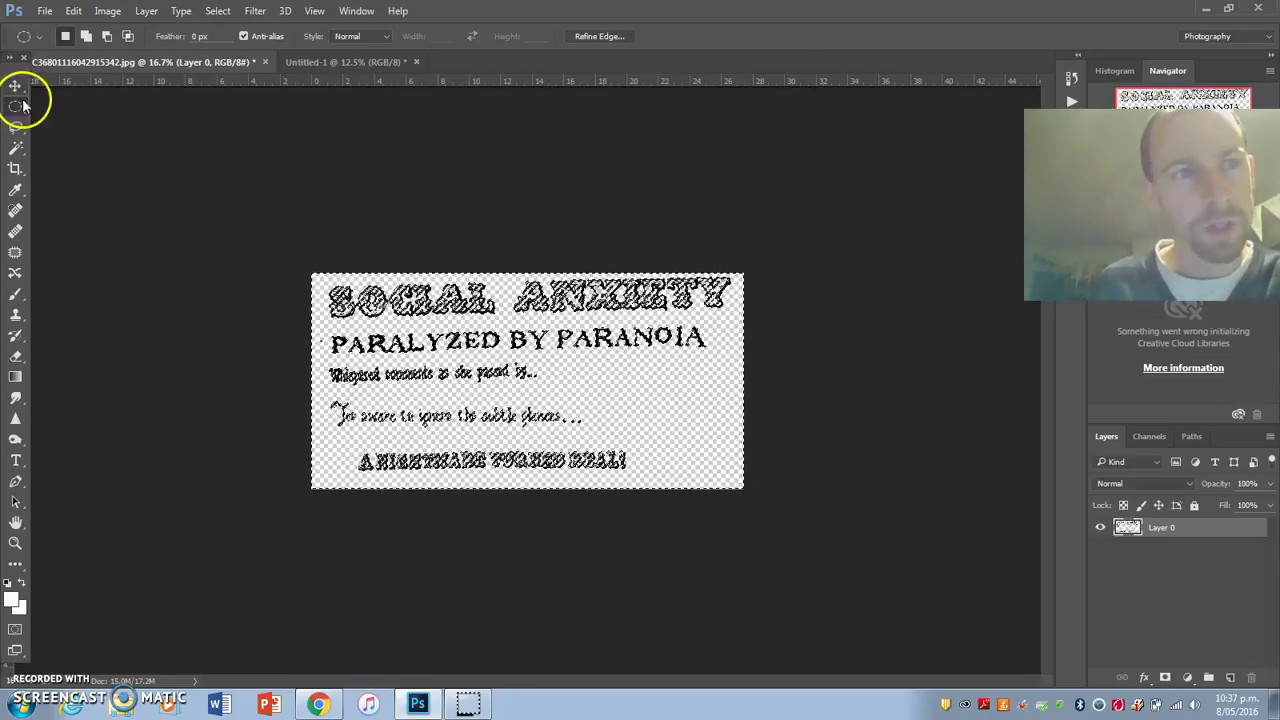
click(549, 341)
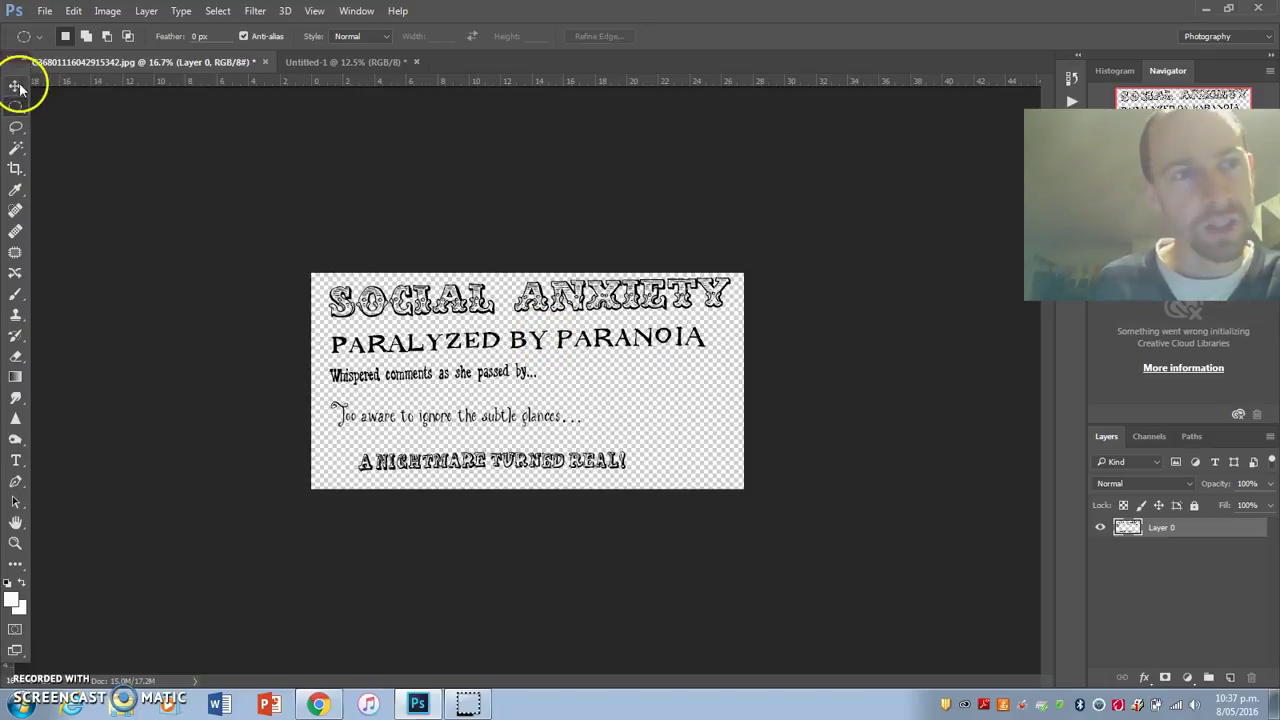
Cut the SOCIAL ANXIETY title line from the scan and paste it into Untitled-1.
drag(13, 109, 70, 90)
drag(312, 273, 738, 316)
drag(414, 285, 496, 289)
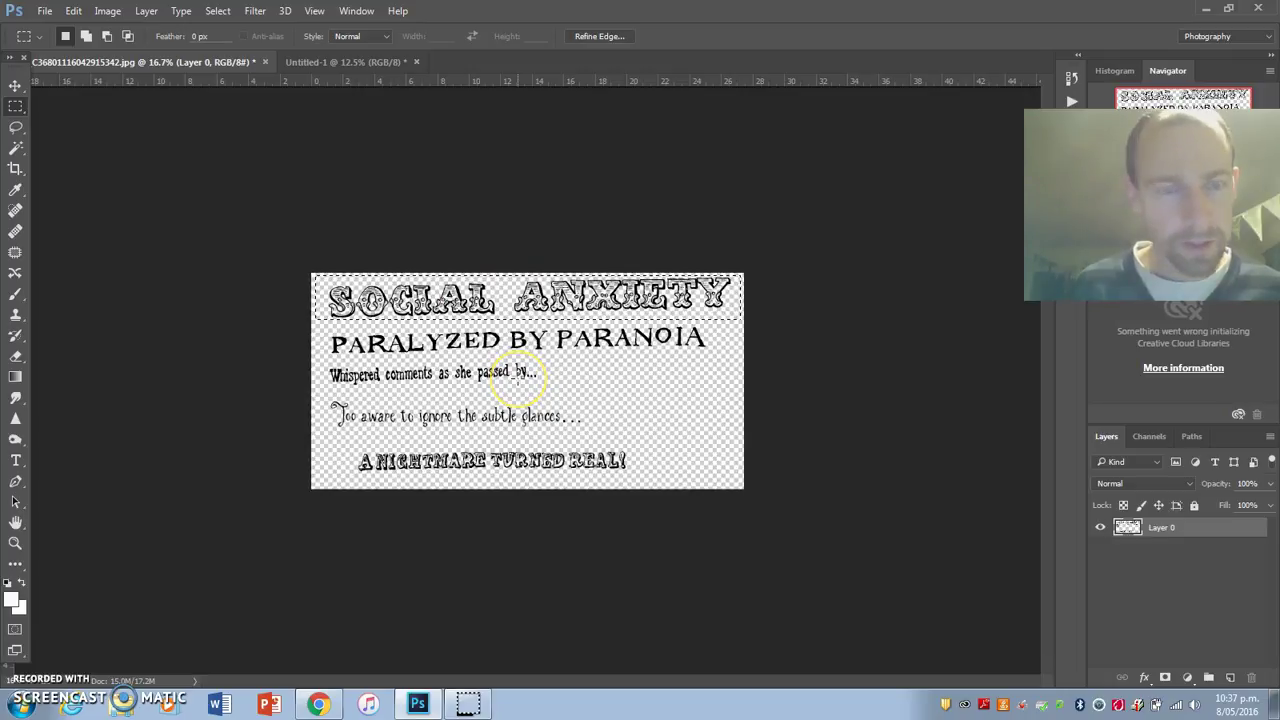
key(ctrl+x)
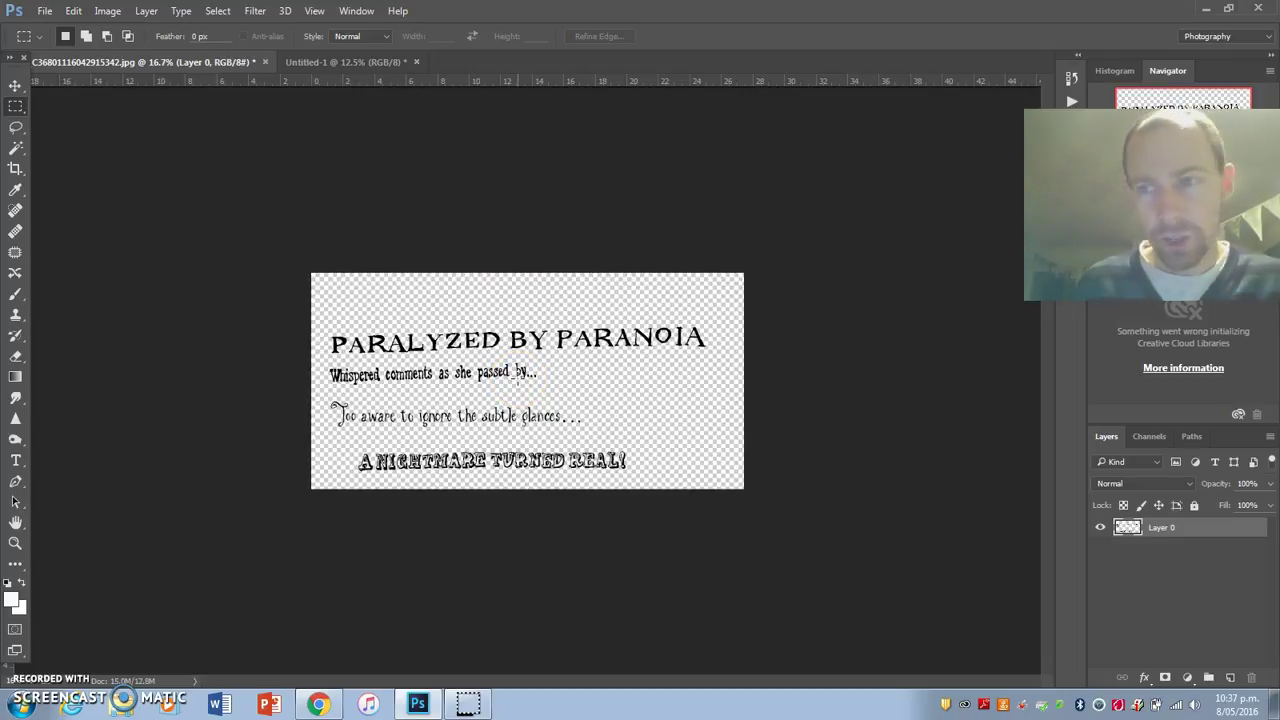
click(336, 63)
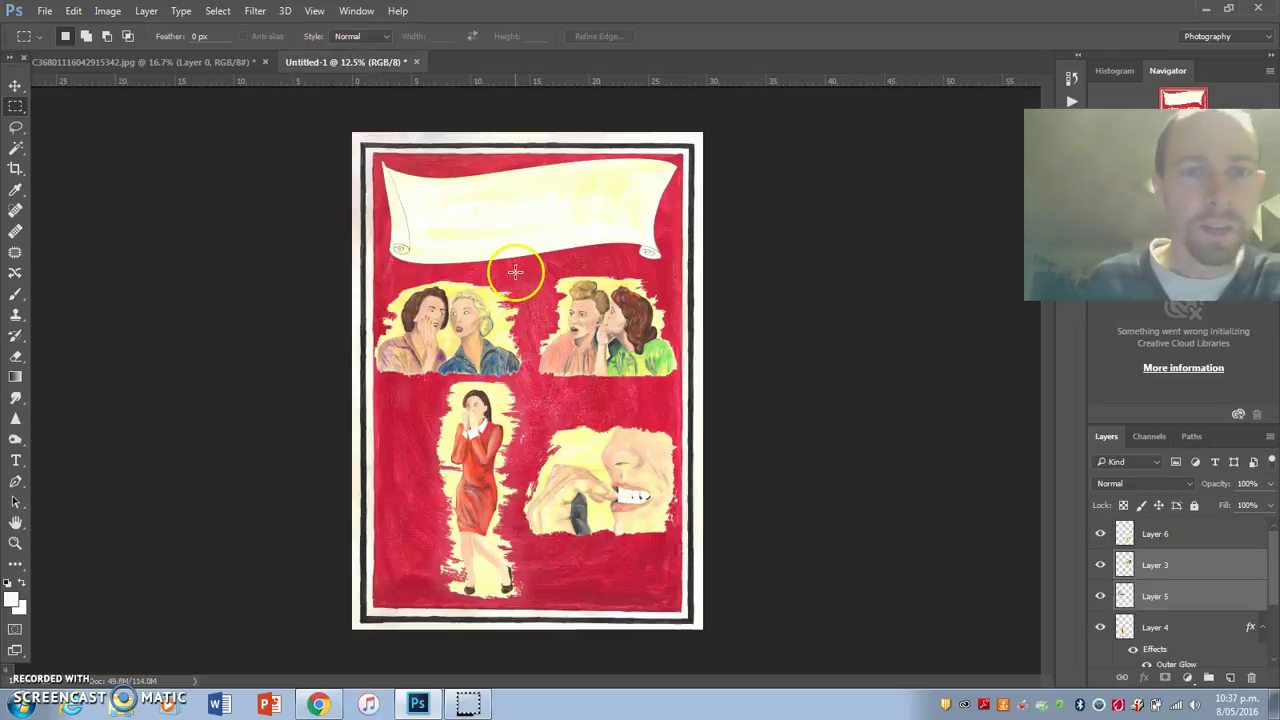
key(ctrl+v)
Move the title onto the scroll banner and shrink it to fit, centred.
click(15, 85)
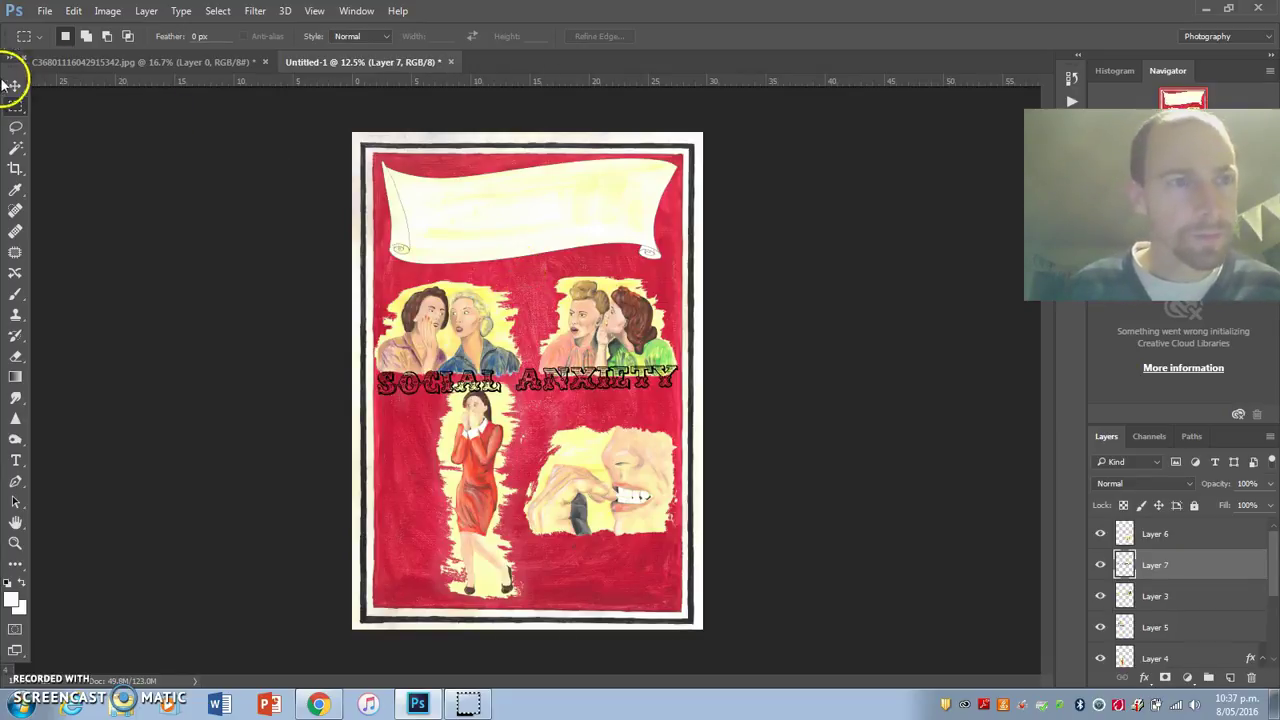
drag(494, 398, 517, 214)
key(ctrl+t)
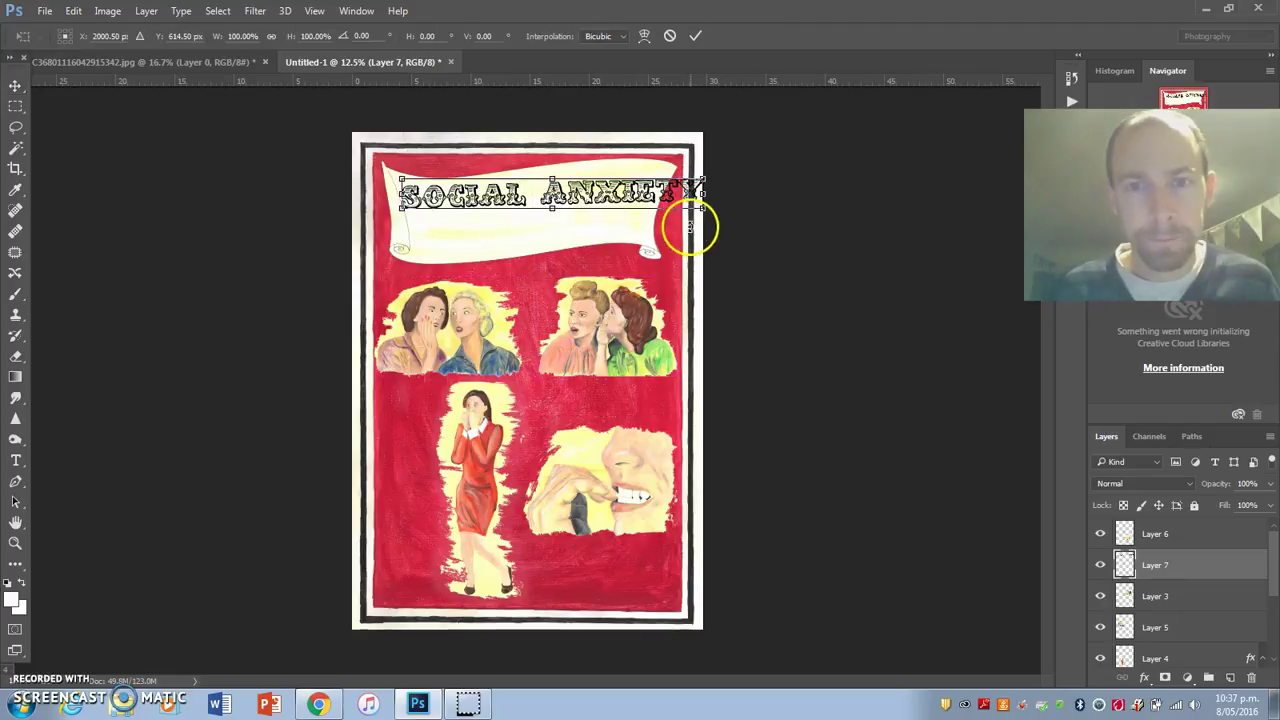
drag(703, 206, 657, 194)
key(Return)
drag(534, 200, 541, 191)
Raise the scroll banner and squash it shorter so it sits under the title.
mouse_move(516, 233)
mouse_down()
mouse_move(566, 246)
mouse_move(512, 235)
mouse_move(529, 257)
mouse_move(534, 232)
mouse_up()
click(645, 310)
key(ctrl+t)
drag(532, 141, 522, 183)
key(Return)
click(474, 187)
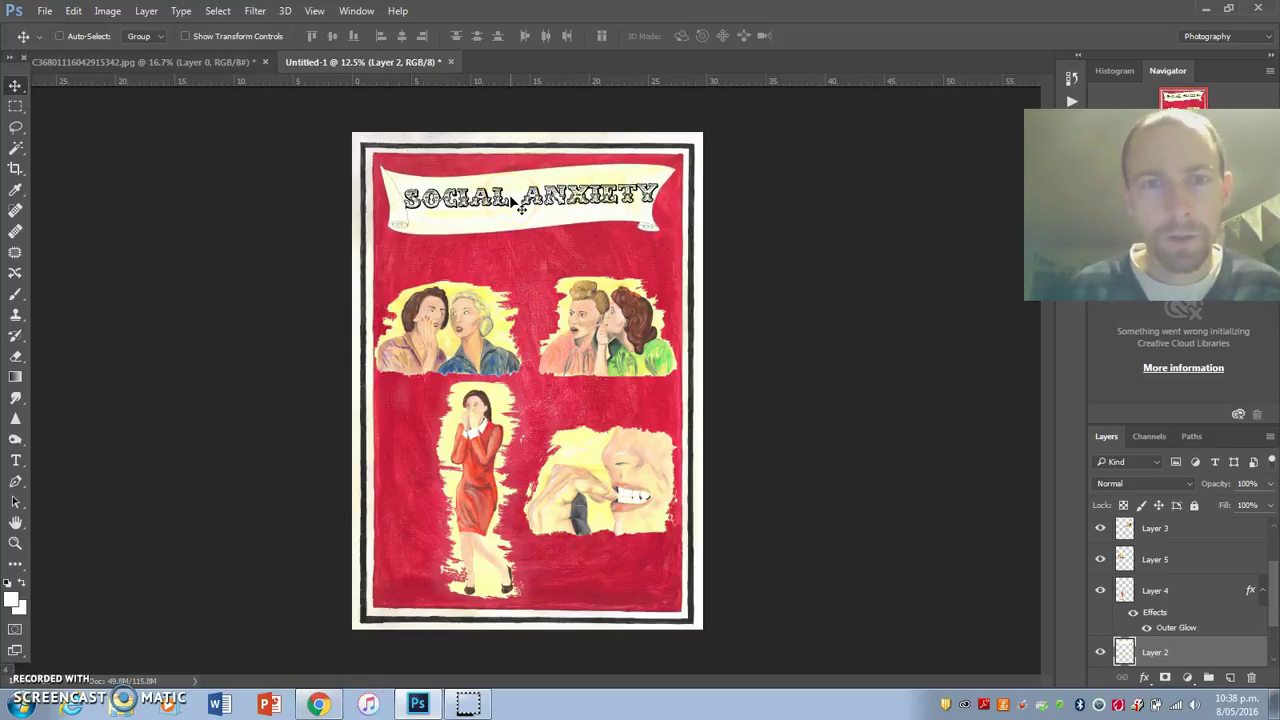
Cut the PARALYZED BY PARANOIA line from the lettering image and paste it into the poster.
click(177, 62)
click(14, 108)
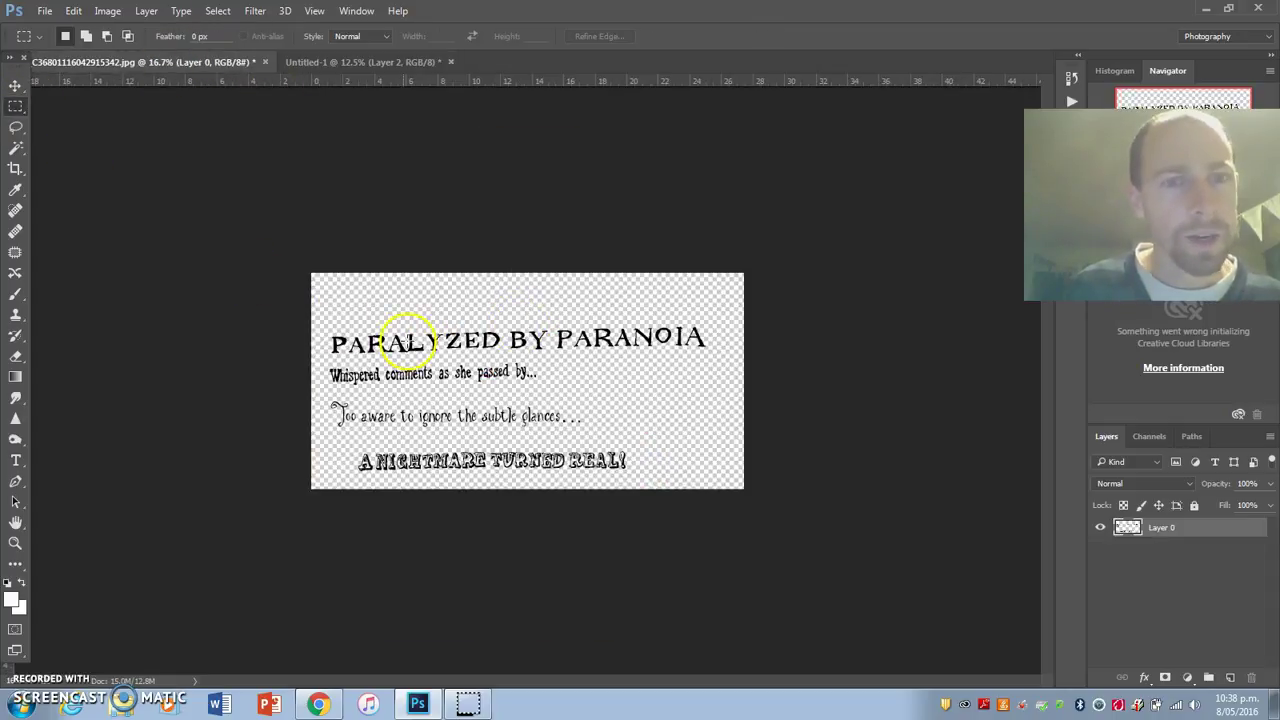
drag(313, 316, 720, 352)
key(ctrl+x)
click(405, 63)
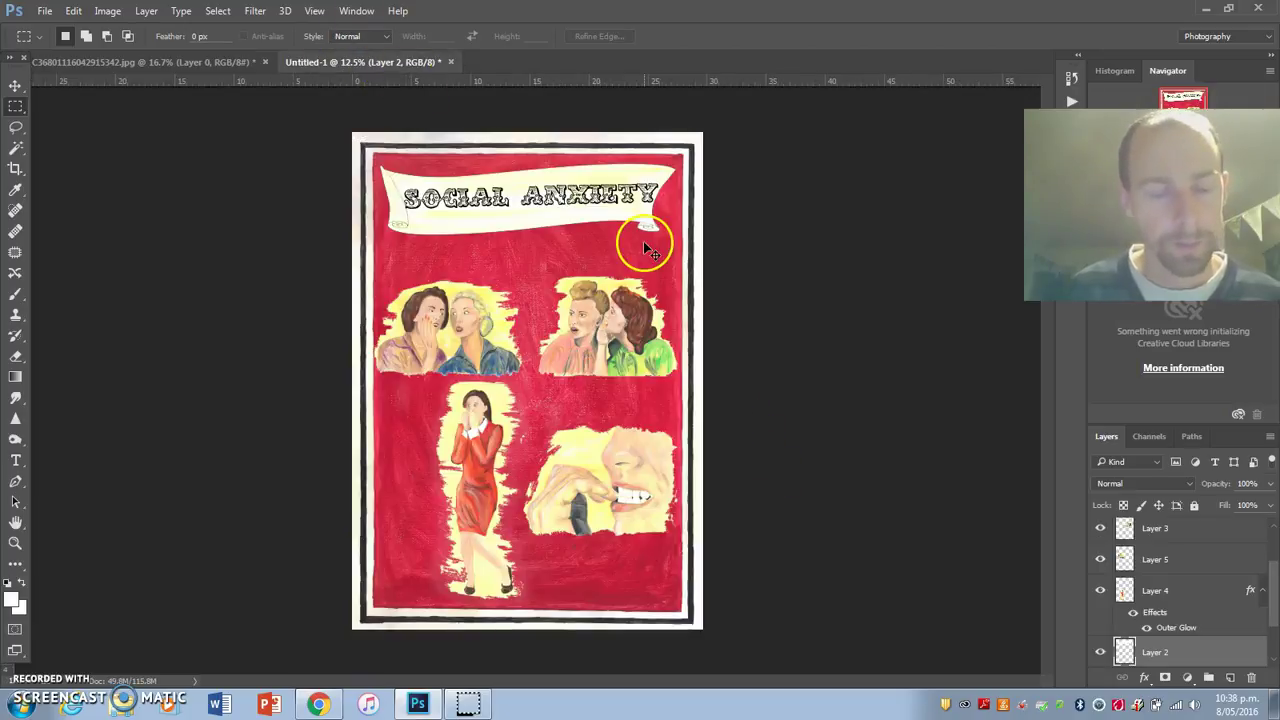
key(ctrl+v)
Position the tagline level just beneath the SOCIAL ANXIETY banner.
click(15, 86)
drag(463, 383, 460, 251)
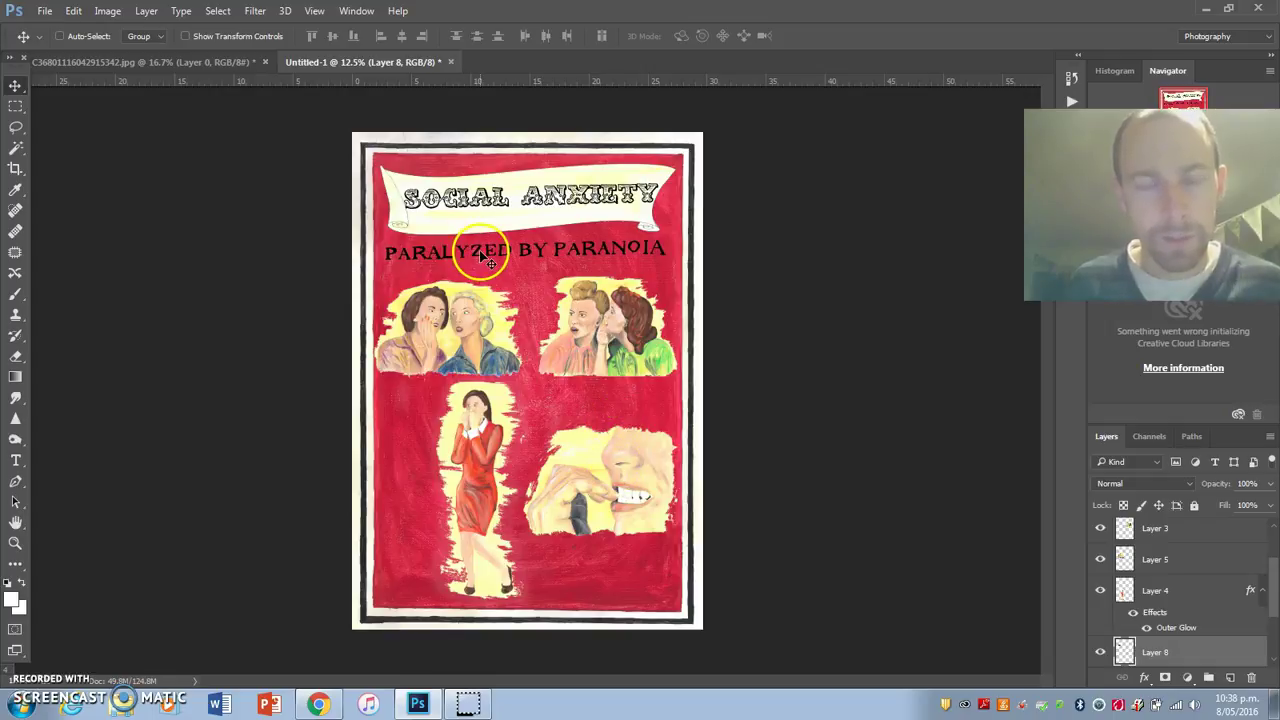
key(ctrl+t)
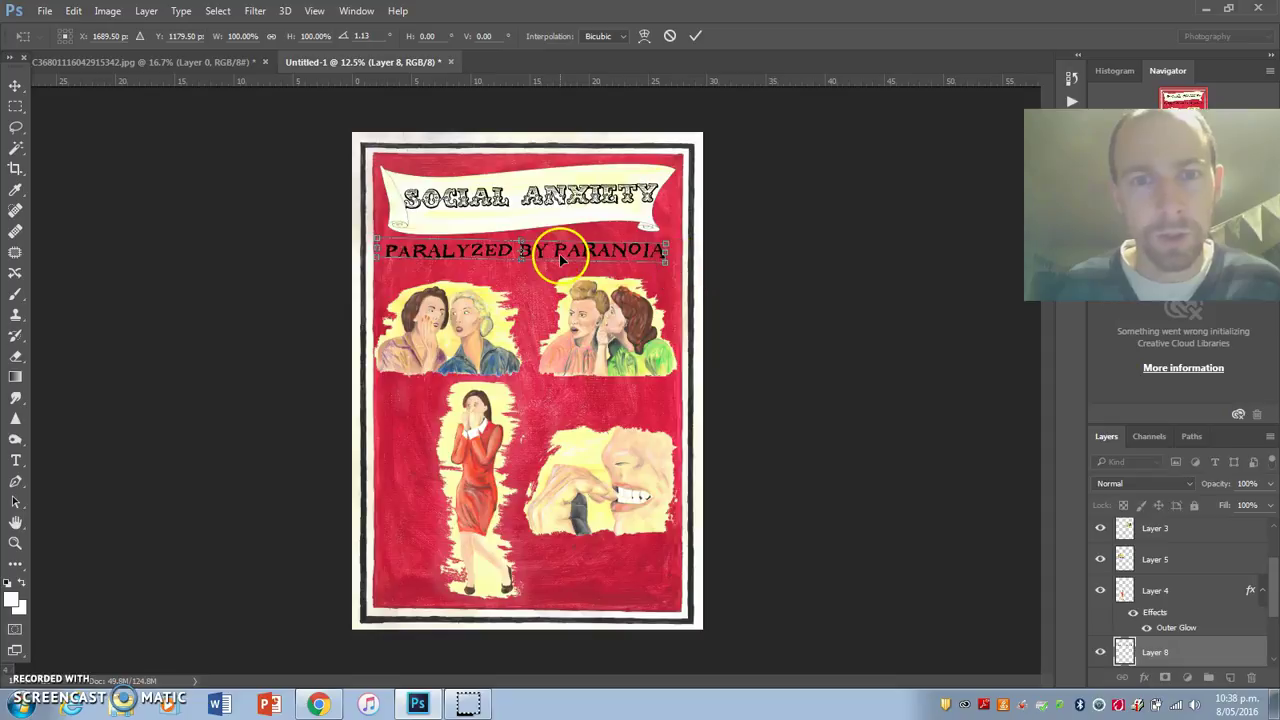
key(Return)
drag(547, 257, 550, 255)
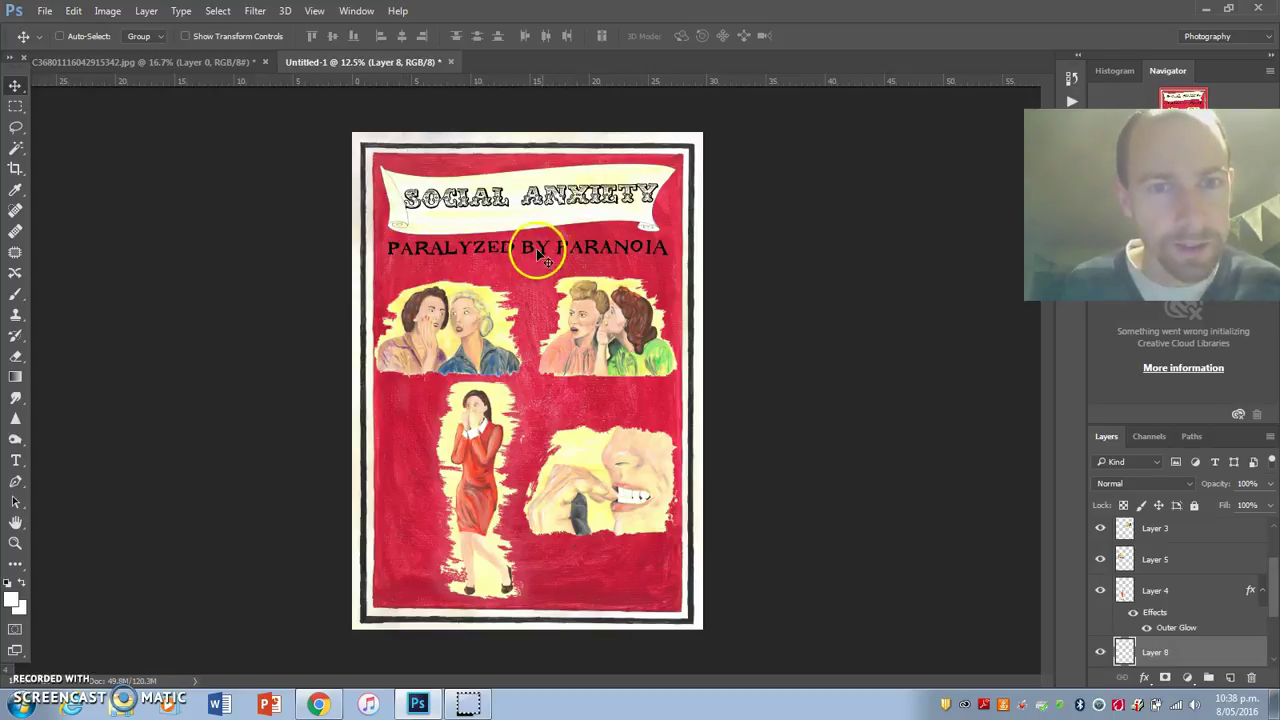
Move the left and right women pictures up slightly on the poster.
right_click(467, 313)
click(515, 331)
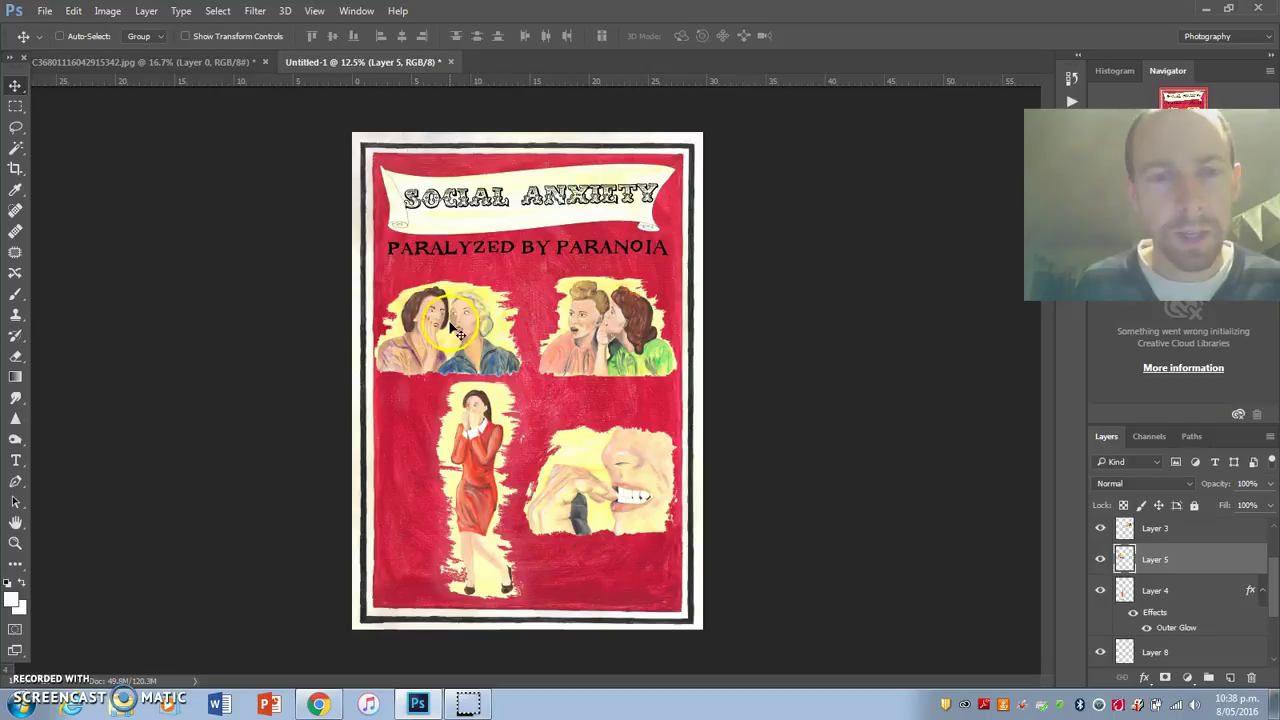
mouse_move(452, 330)
mouse_down()
mouse_move(455, 292)
mouse_move(452, 305)
mouse_up()
right_click(556, 320)
click(580, 340)
drag(598, 348, 594, 332)
Shift the red-dress figure up and right and bring its layer to the top.
right_click(490, 438)
click(494, 449)
drag(480, 448, 520, 410)
drag(1191, 608, 1193, 530)
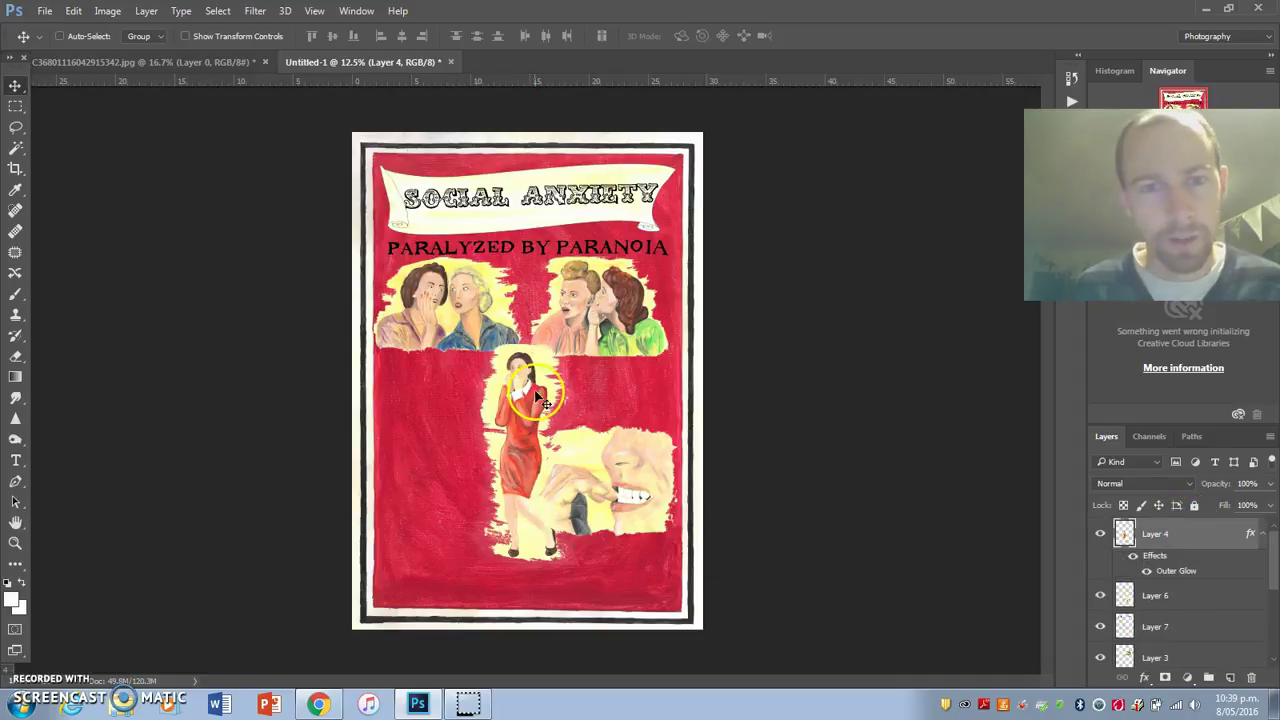
mouse_move(540, 400)
mouse_down()
mouse_move(545, 375)
mouse_move(542, 390)
mouse_up()
Move the mouth-and-hand picture down to the poster's lower left.
right_click(590, 504)
click(631, 510)
mouse_move(590, 485)
mouse_down()
mouse_move(608, 468)
mouse_move(613, 483)
mouse_up()
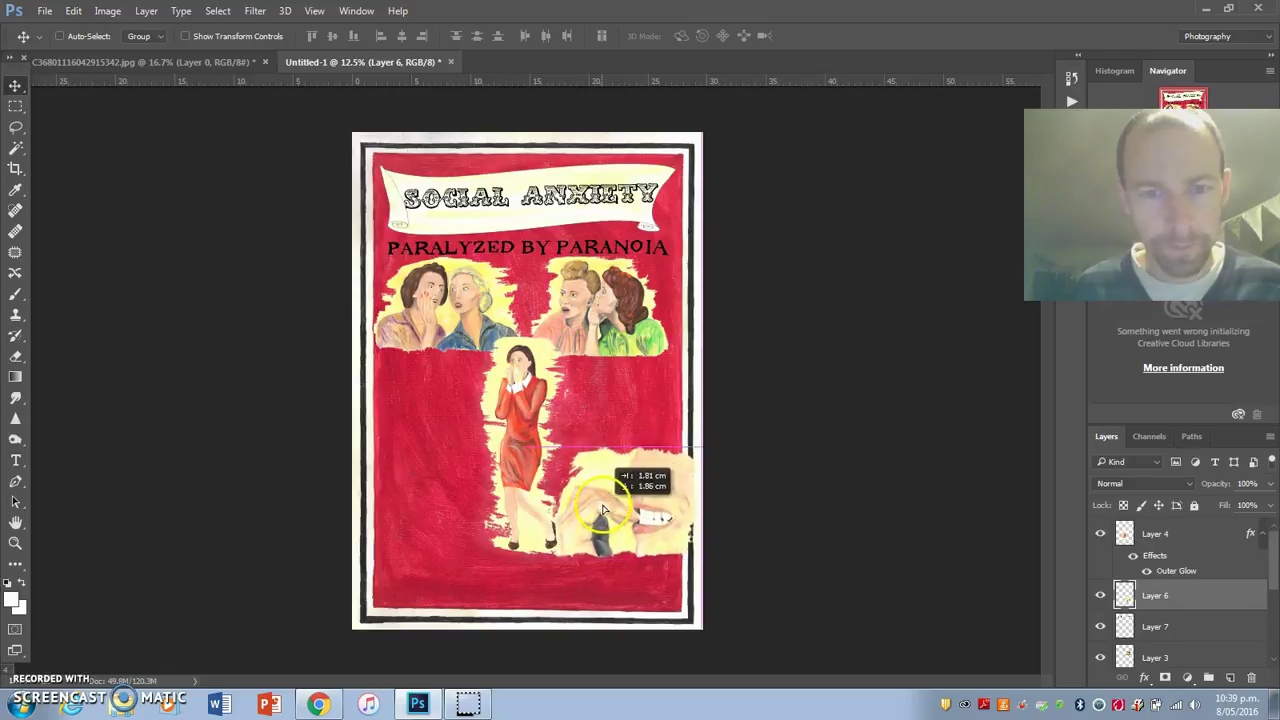
drag(603, 512, 565, 572)
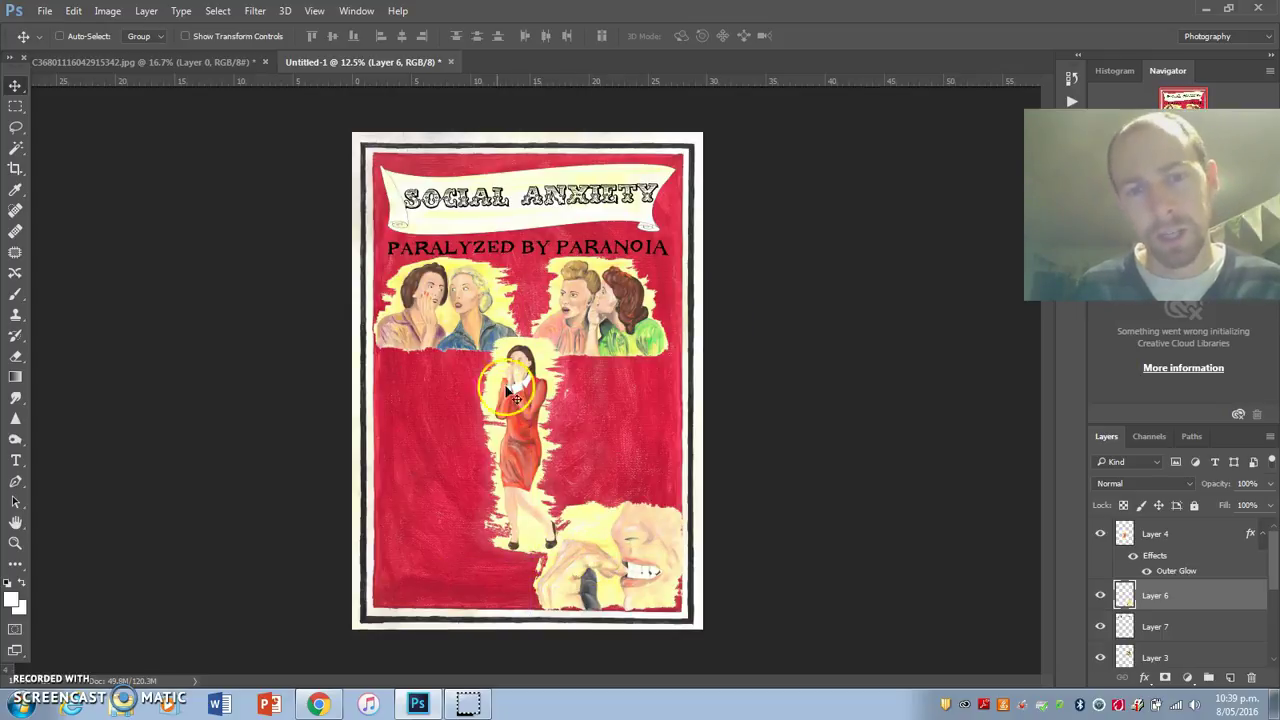
drag(631, 572, 455, 573)
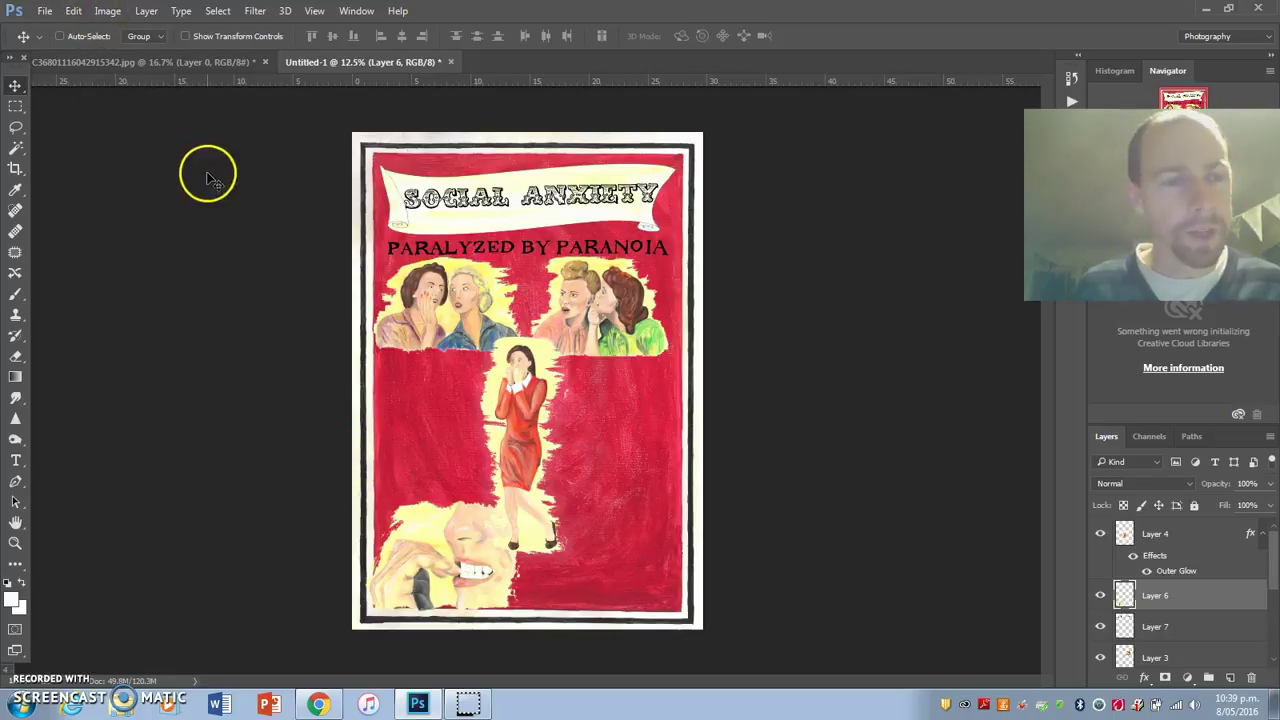
Flip the mouth-and-hand cut-out horizontally and nudge it back into place.
click(76, 10)
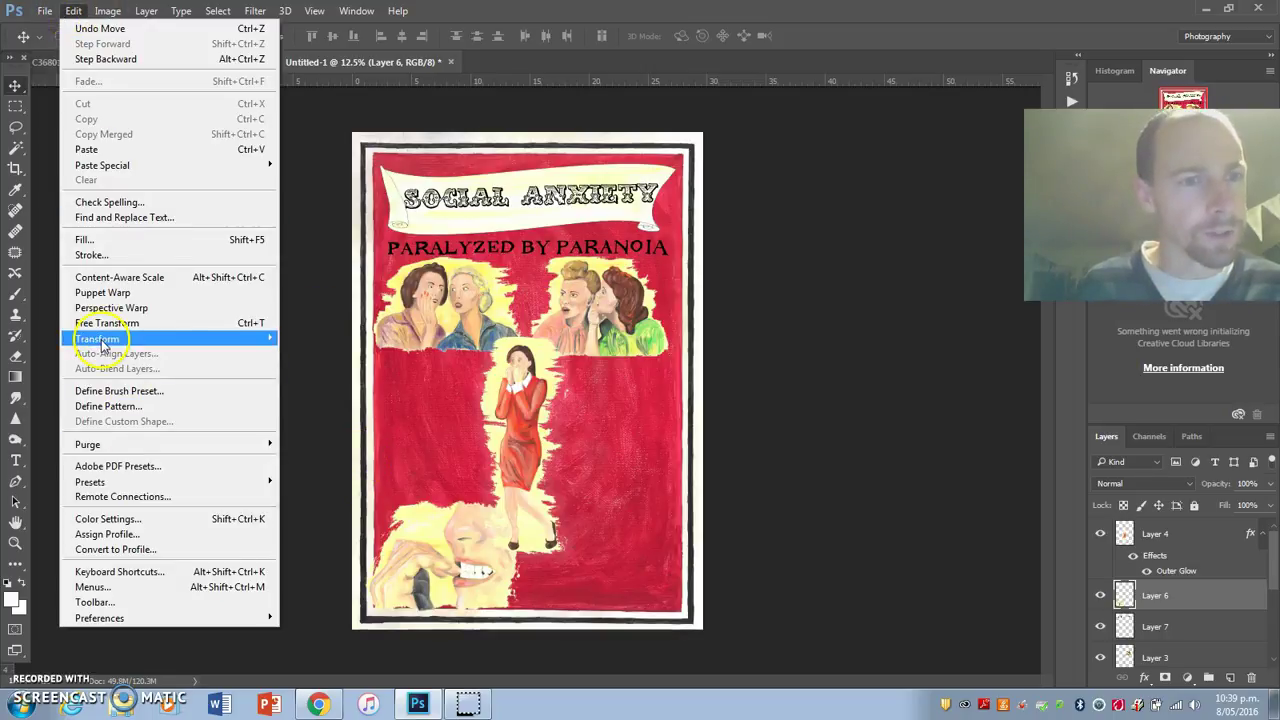
mouse_move(95, 338)
click(335, 512)
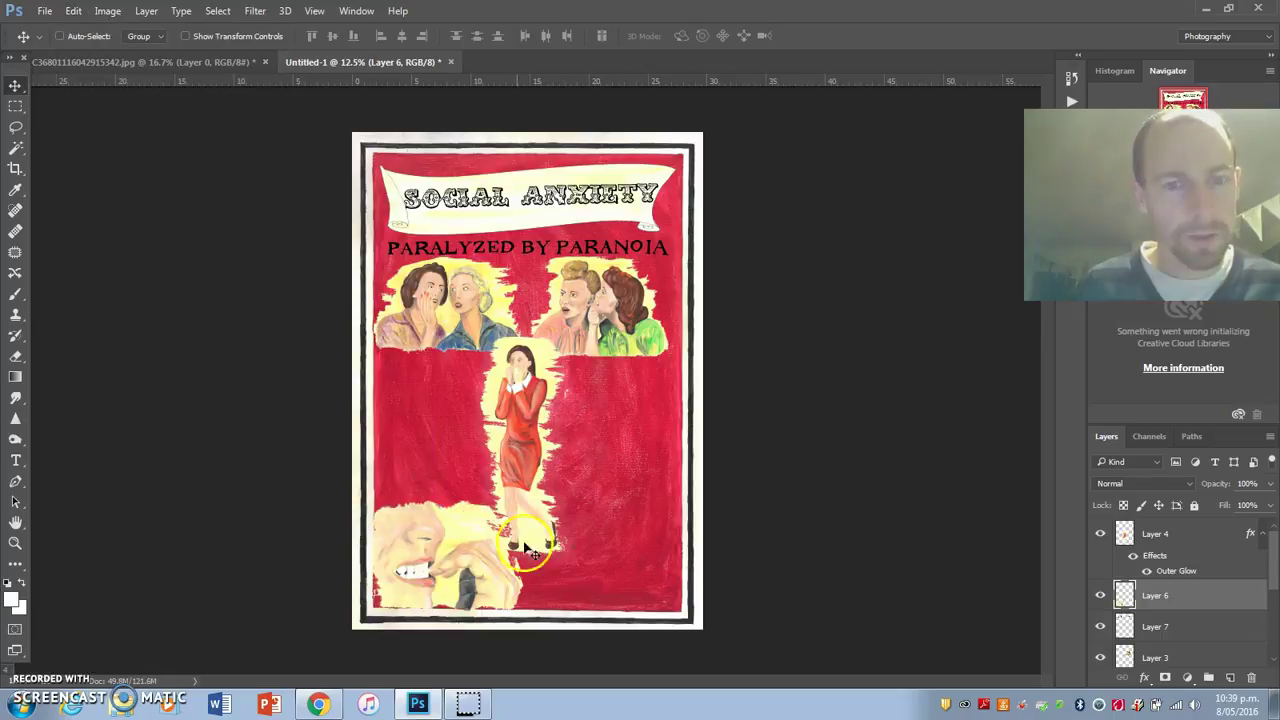
mouse_move(436, 570)
mouse_down()
mouse_move(430, 540)
mouse_move(434, 560)
mouse_move(460, 515)
mouse_move(458, 563)
mouse_up()
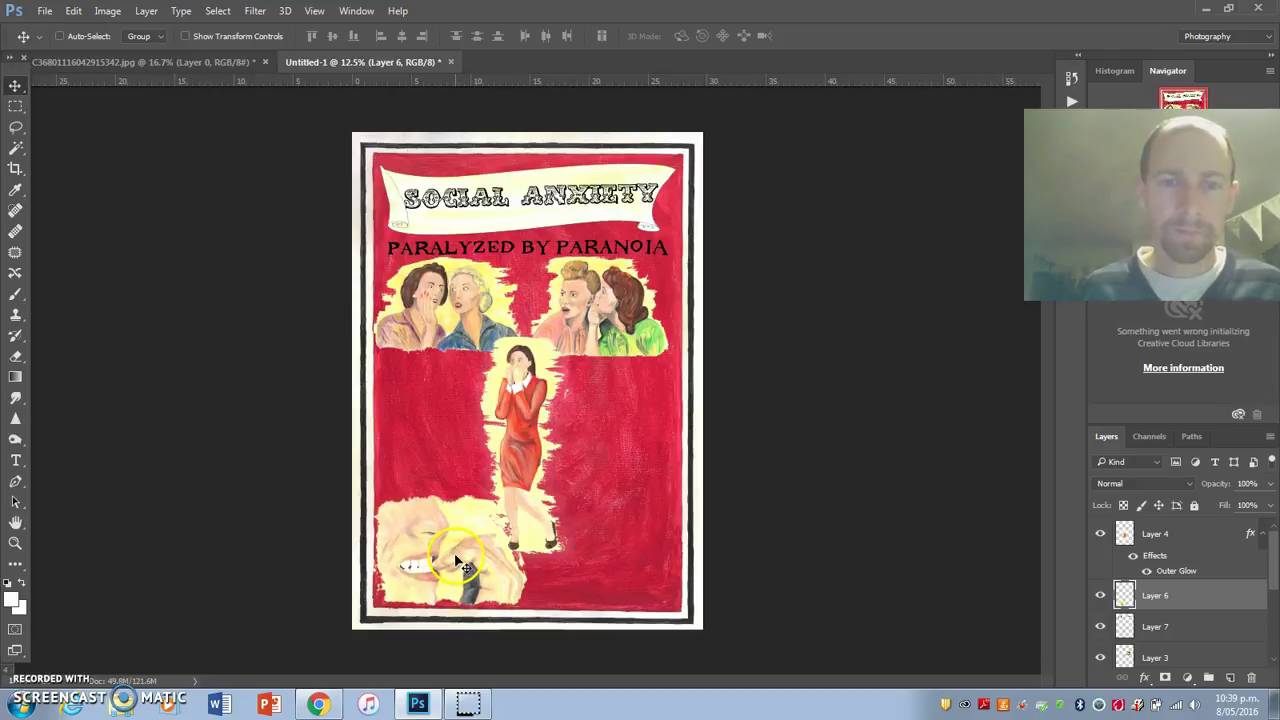
Cut the 'A NIGHTMARE TURNED REAL!' line from the caption image and paste it into the poster.
click(186, 62)
click(15, 105)
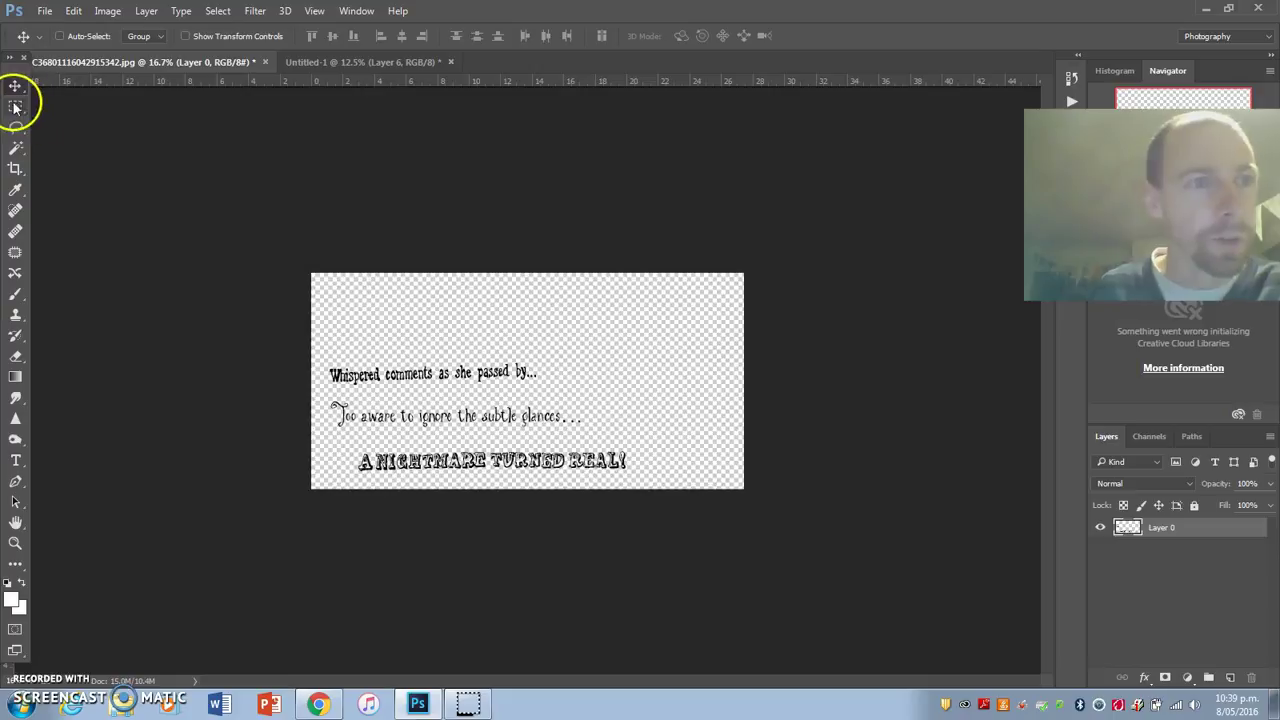
drag(346, 447, 658, 485)
key(ctrl+x)
click(340, 64)
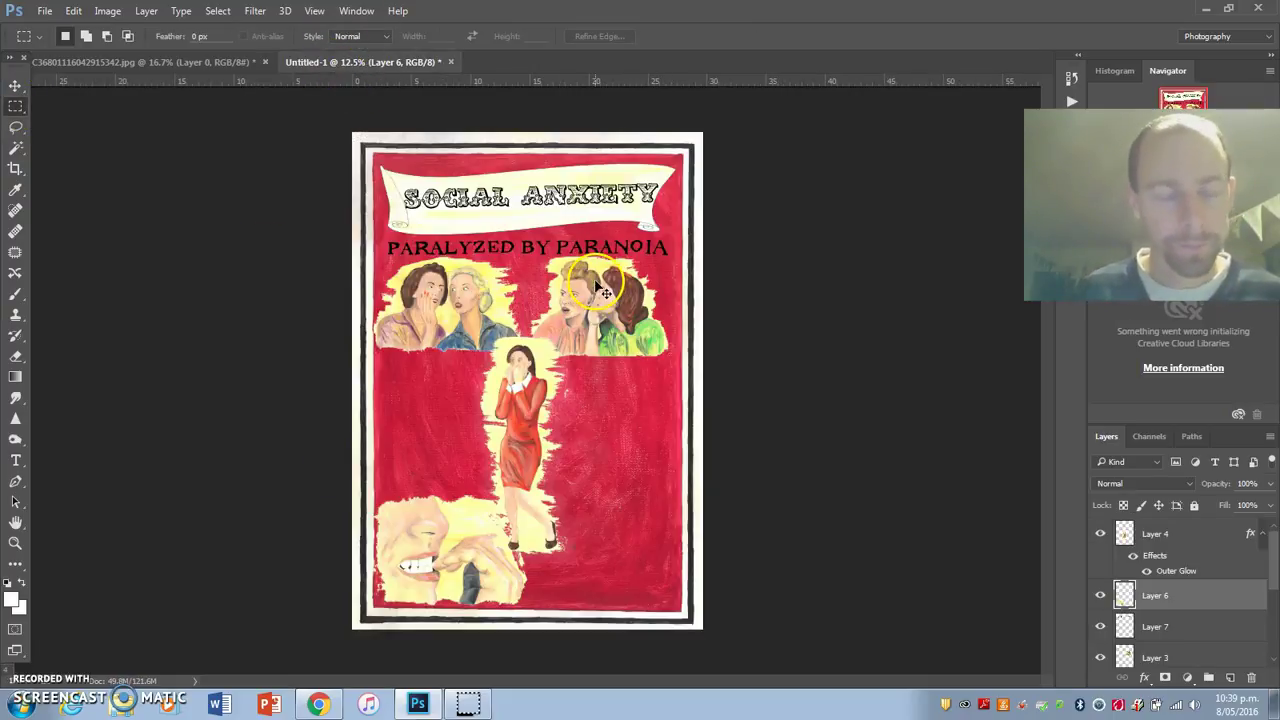
key(ctrl+v)
Bring the caption to mid-poster and raise its layer to the top of the stack.
click(14, 88)
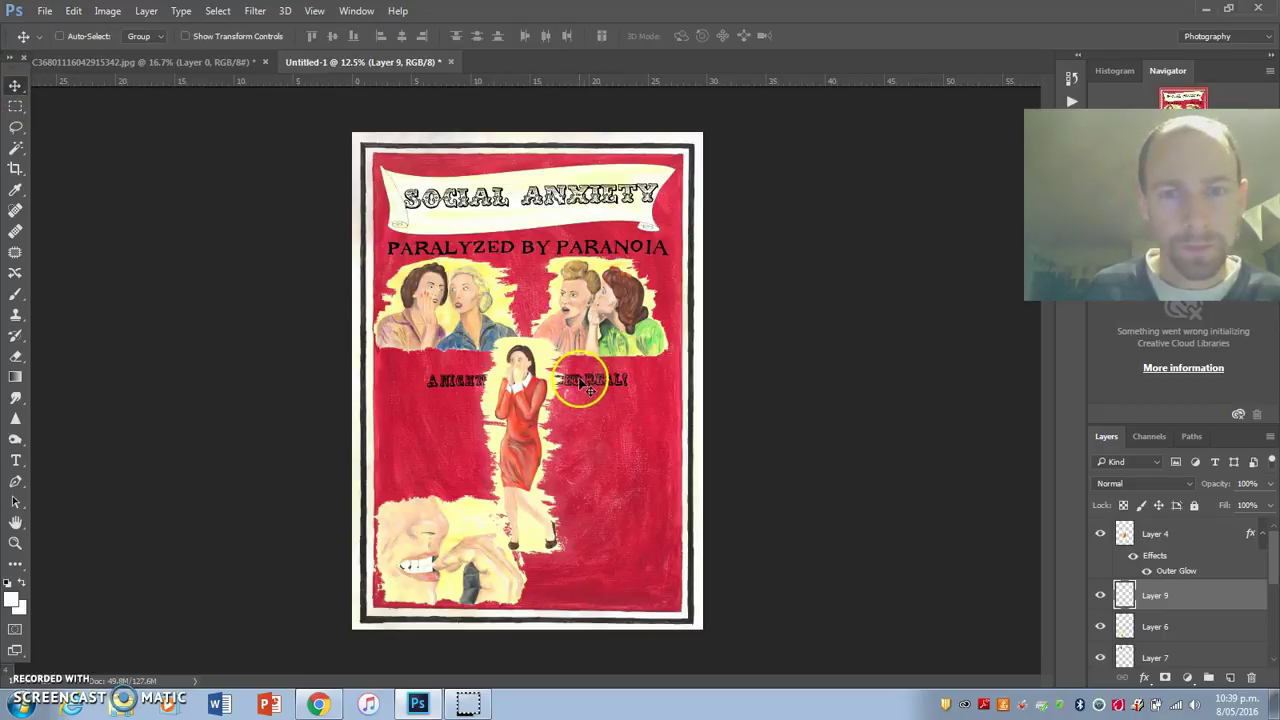
drag(587, 390, 674, 575)
click(15, 106)
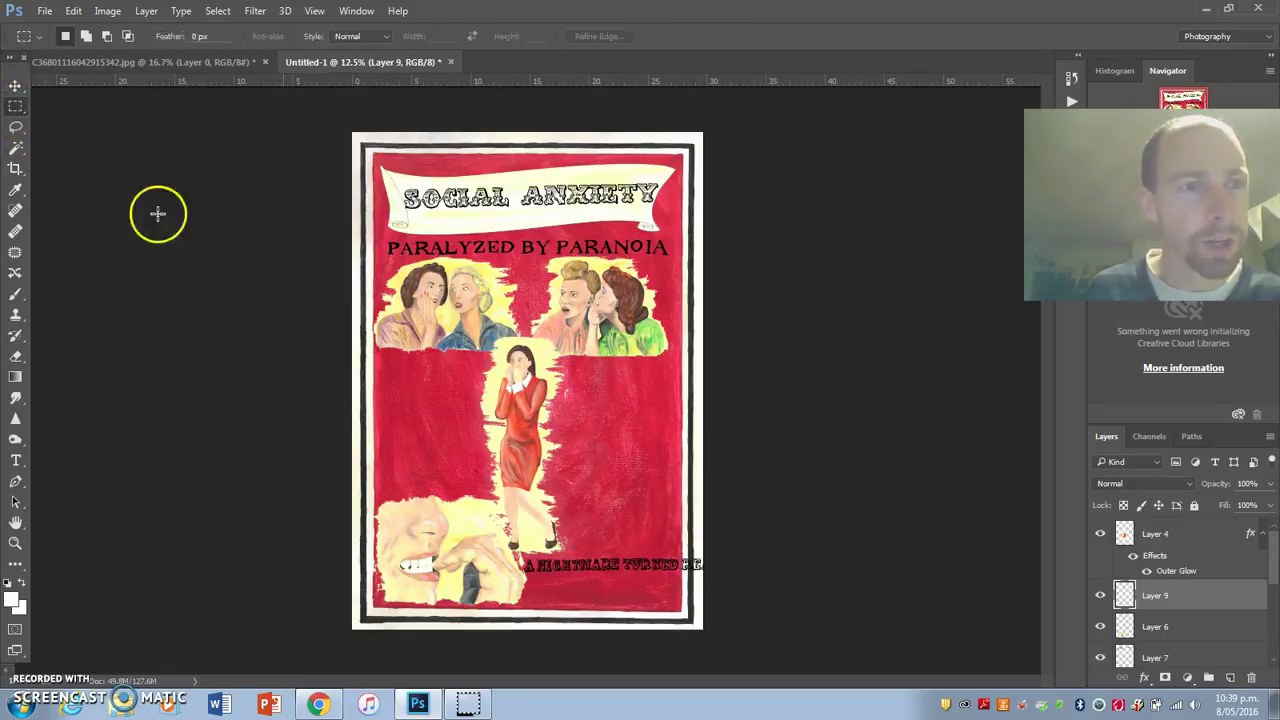
drag(621, 544, 866, 590)
click(15, 86)
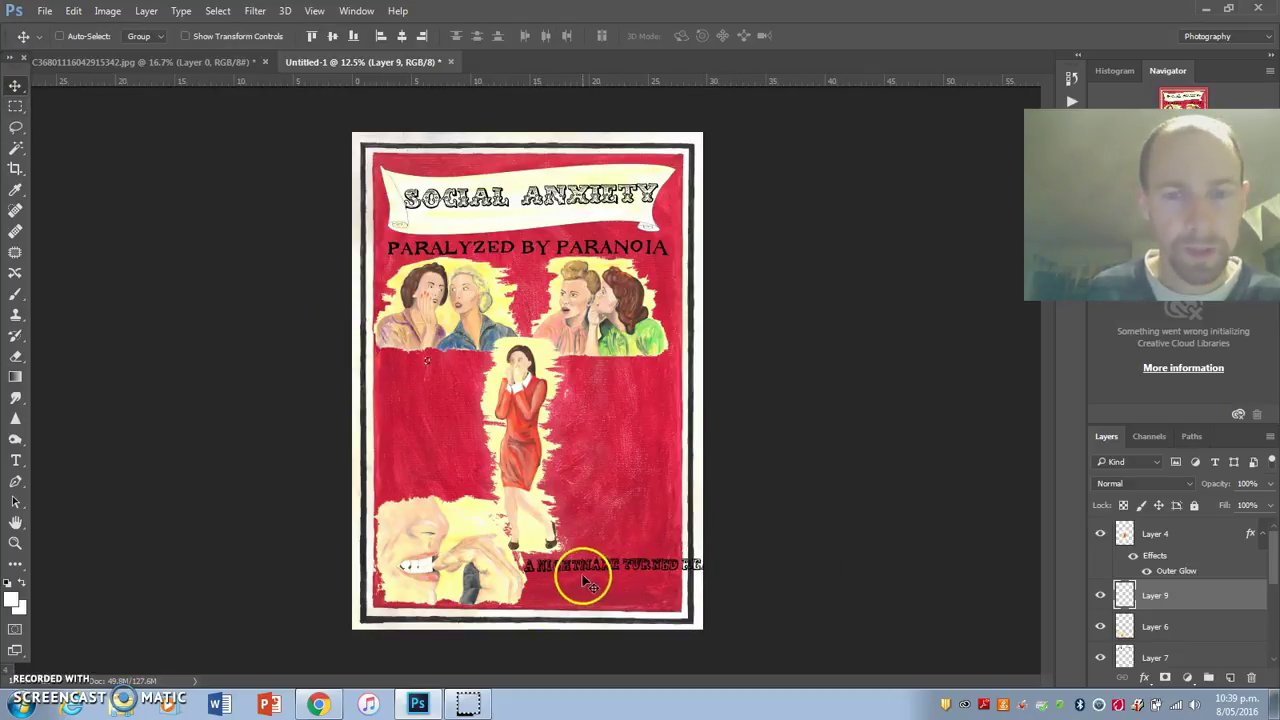
drag(580, 574, 472, 432)
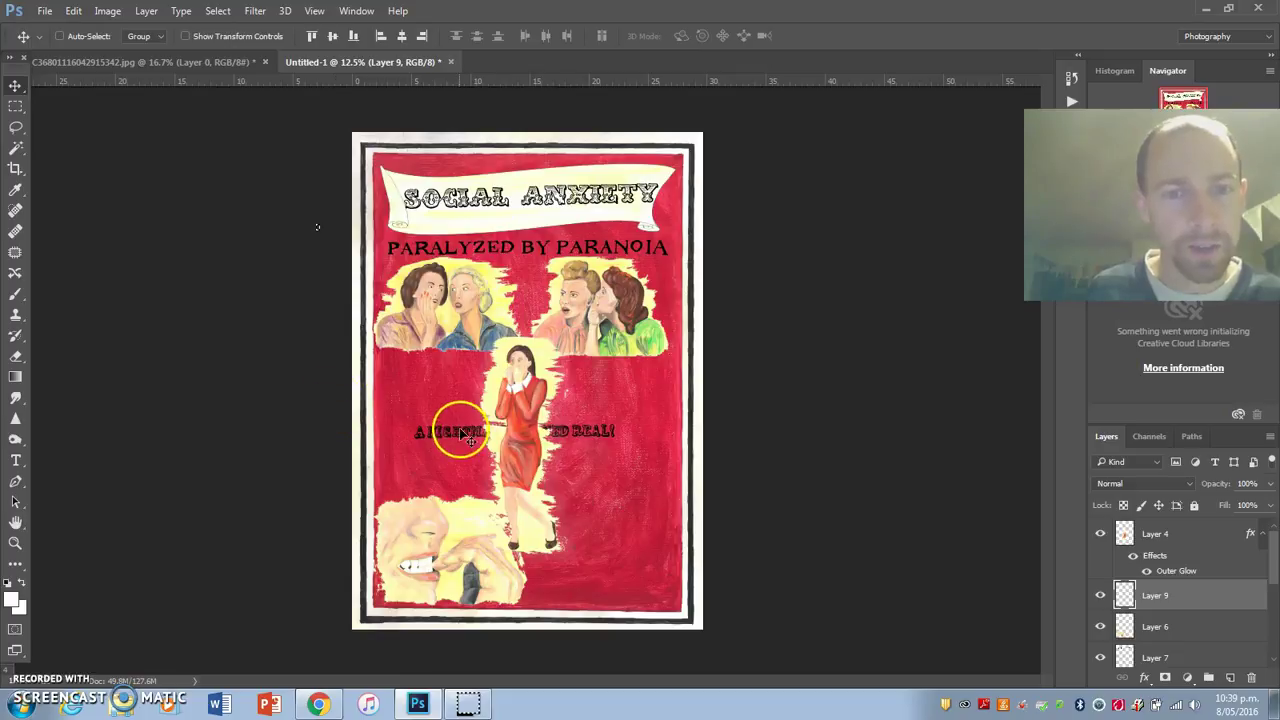
drag(1160, 590, 1166, 516)
drag(1170, 600, 1166, 522)
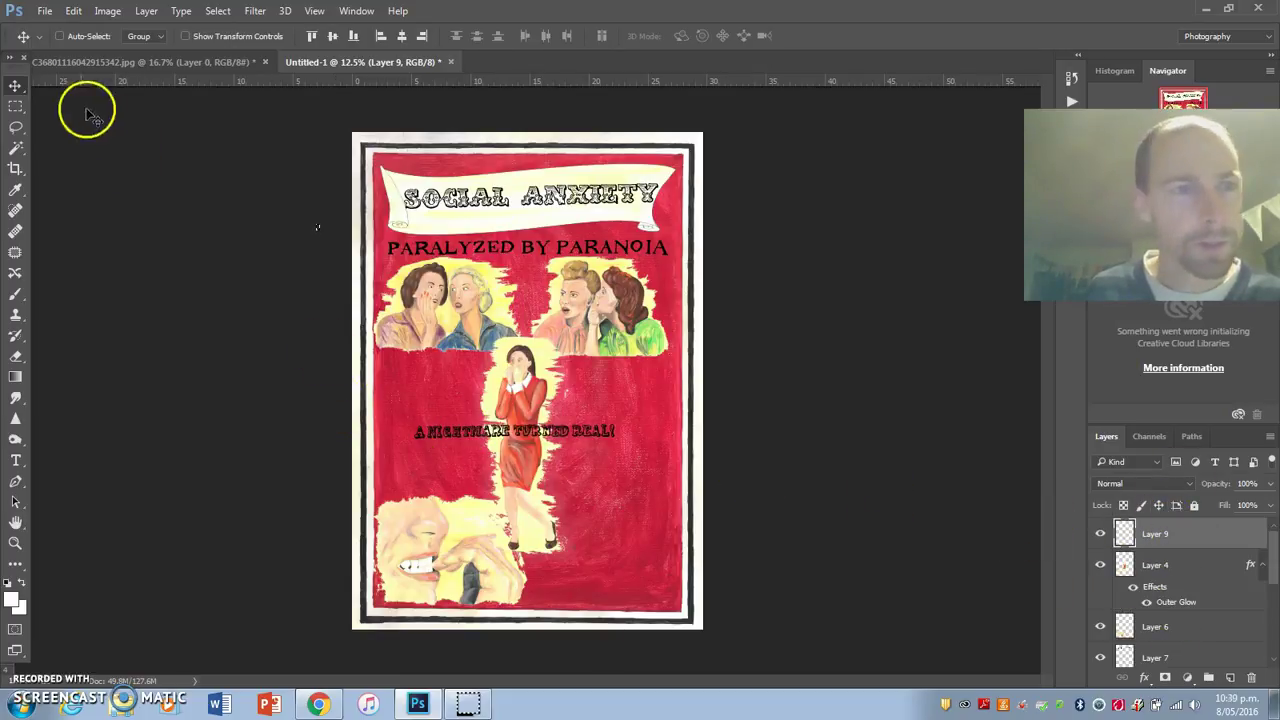
Split 'TURNED REAL!' onto its own layer and place it below 'A NIGHTMARE'.
click(15, 106)
drag(515, 410, 677, 457)
key(Delete)
key(ctrl+d)
key(ctrl+v)
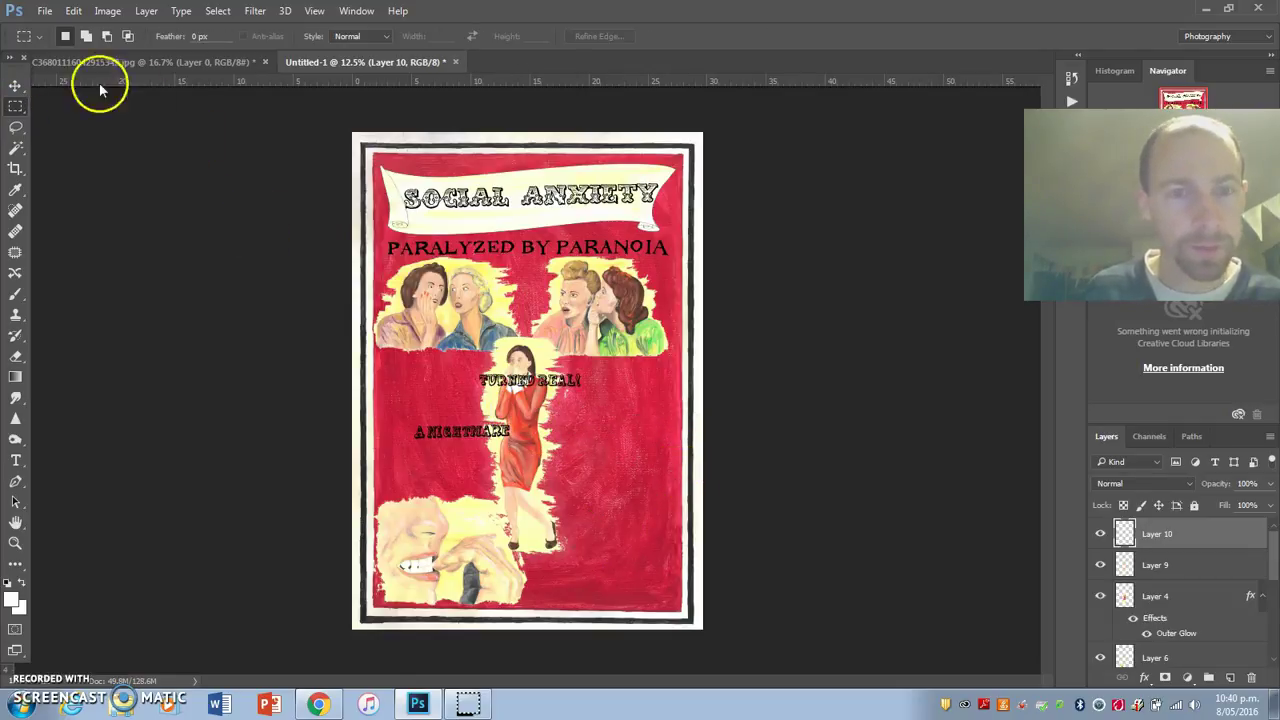
click(15, 85)
drag(546, 373, 495, 447)
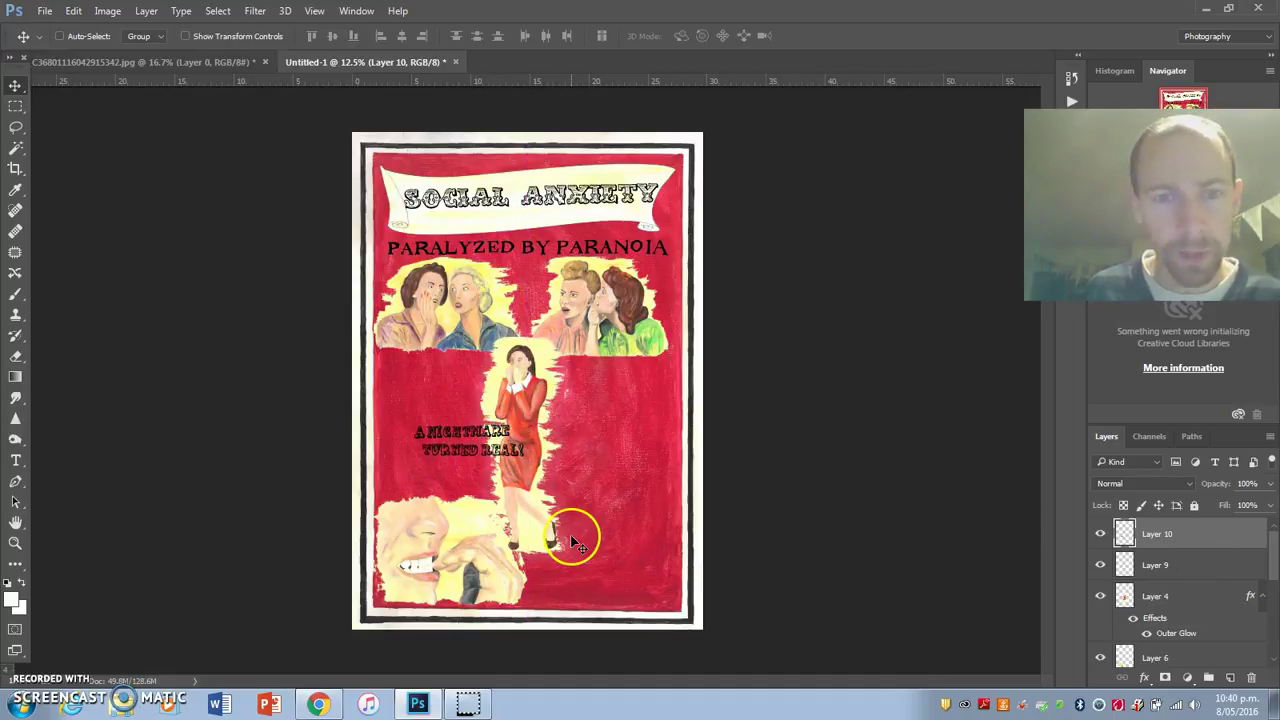
Move both caption lines together to the bottom right and enlarge them.
shift+click(1108, 564)
drag(470, 432, 640, 578)
key(ctrl+t)
key(Return)
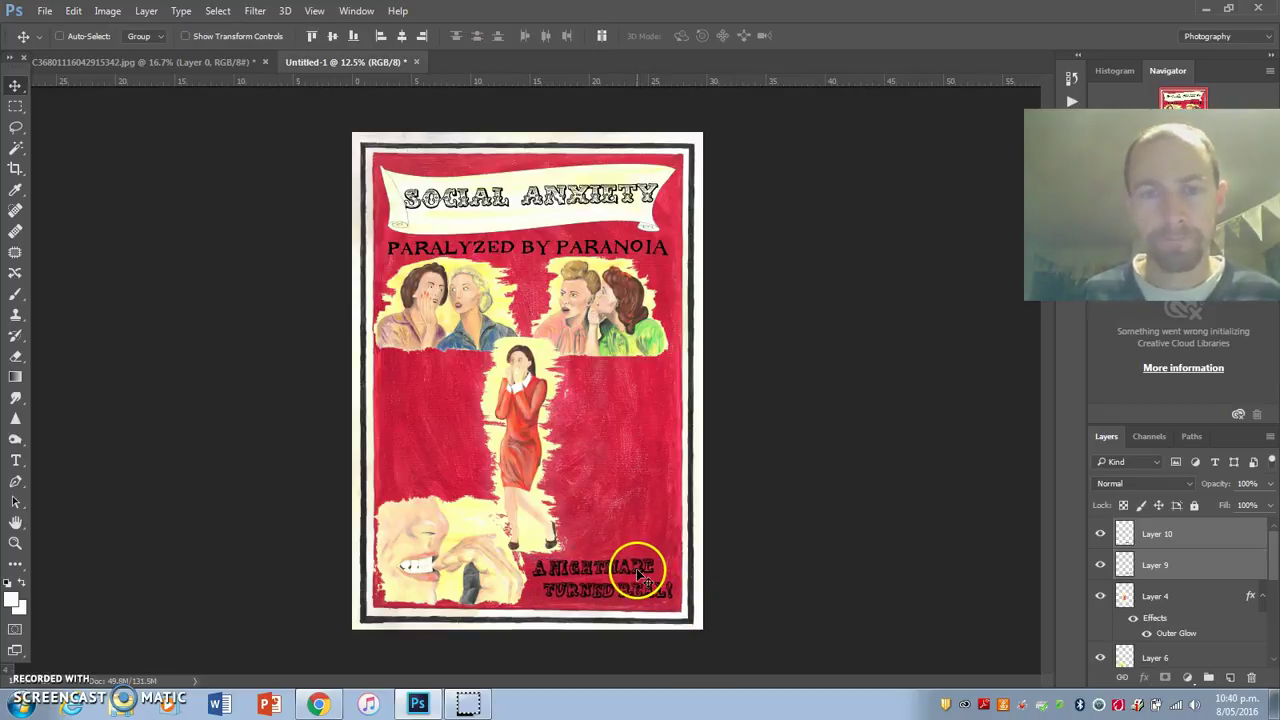
click(1180, 522)
Merge the caption pieces into Layer 10 and add a white Outer Glow, 22% opacity, 57 px.
right_click(1205, 540)
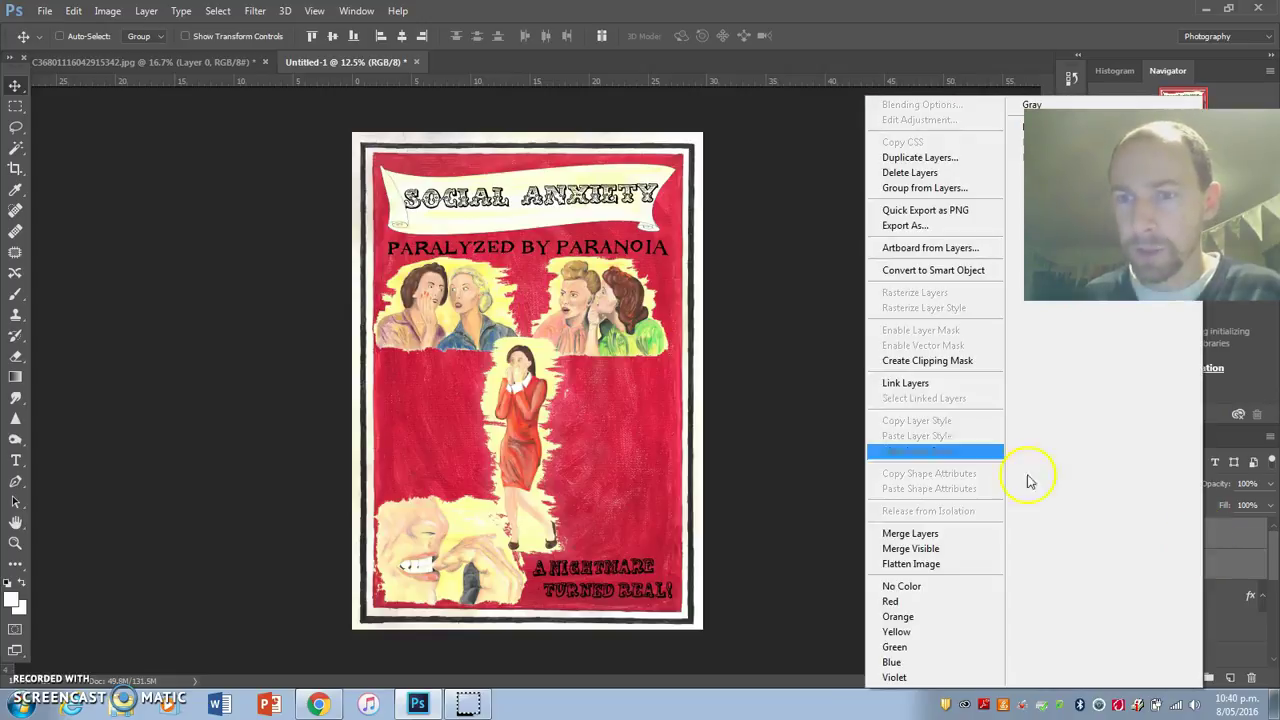
click(935, 533)
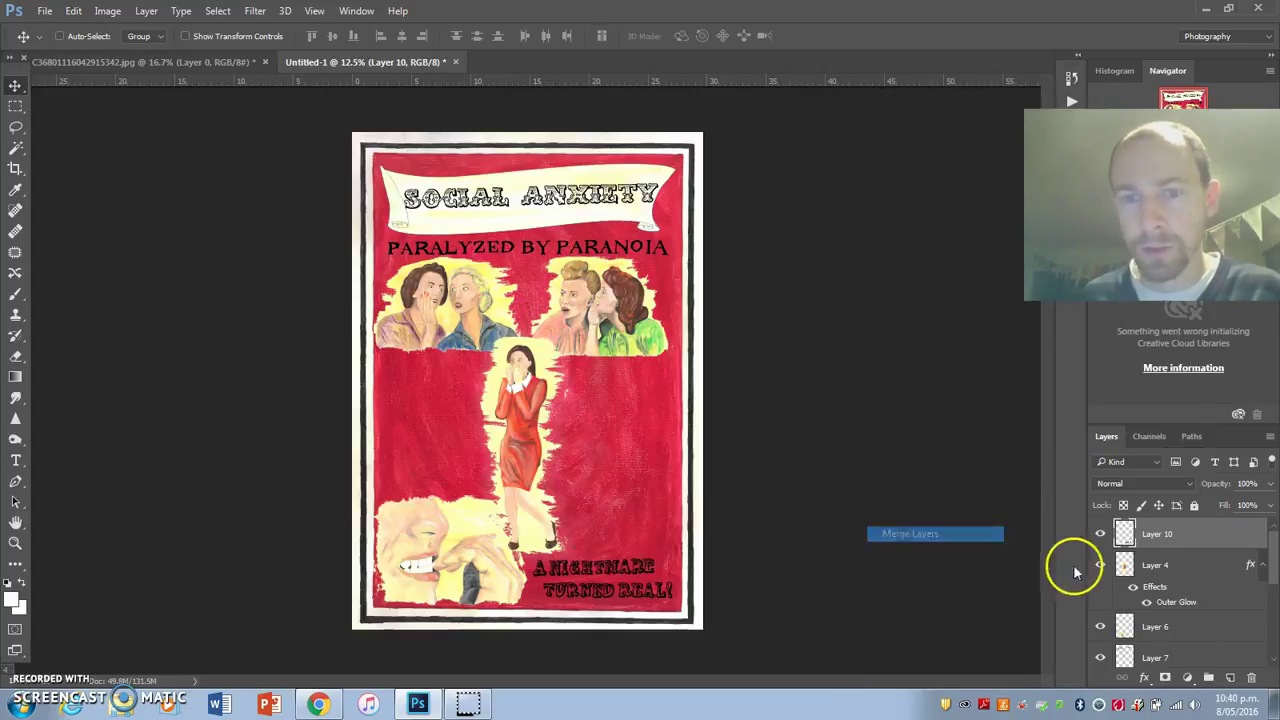
double_click(1205, 545)
click(416, 446)
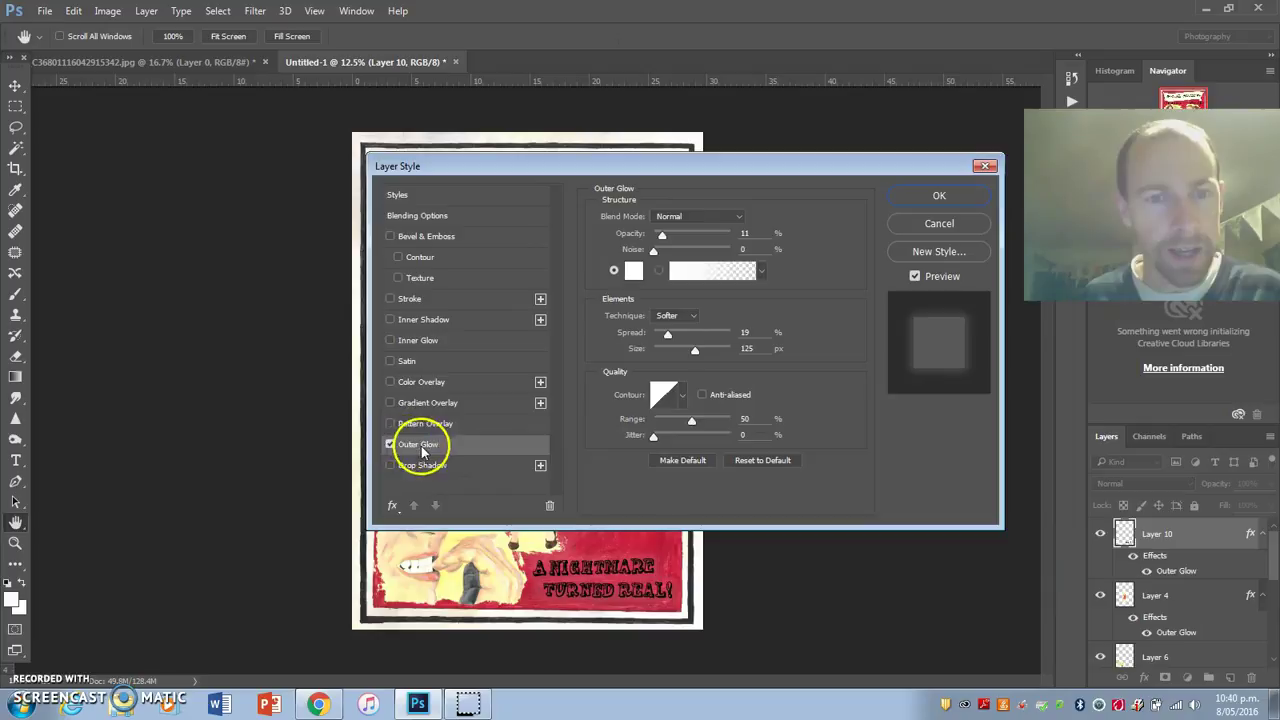
mouse_move(659, 238)
mouse_down()
mouse_move(710, 232)
mouse_move(675, 240)
mouse_up()
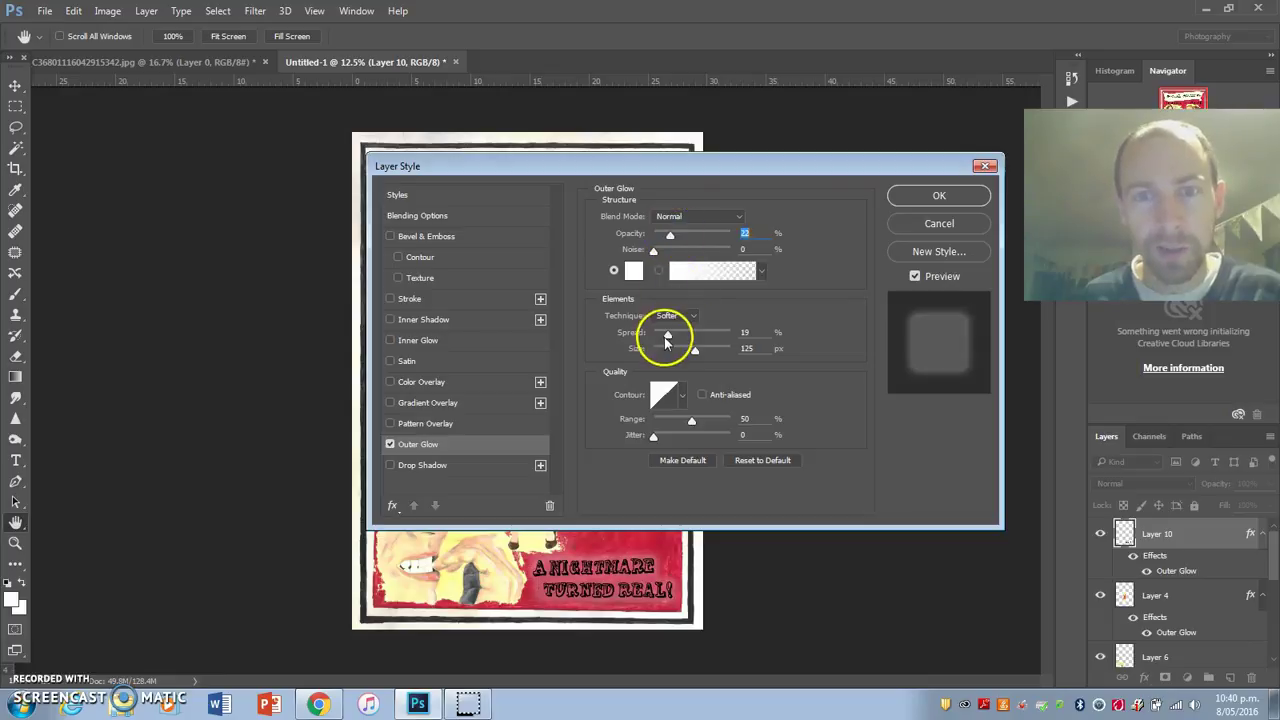
drag(695, 358, 677, 355)
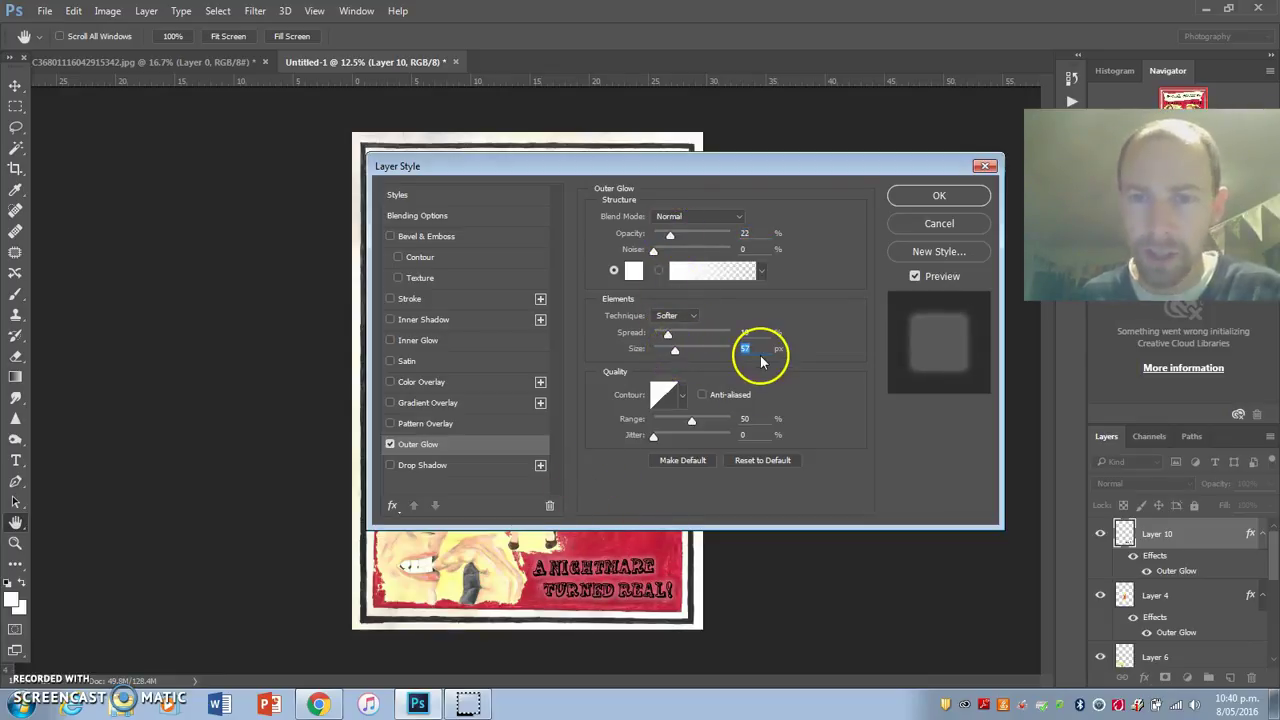
click(928, 198)
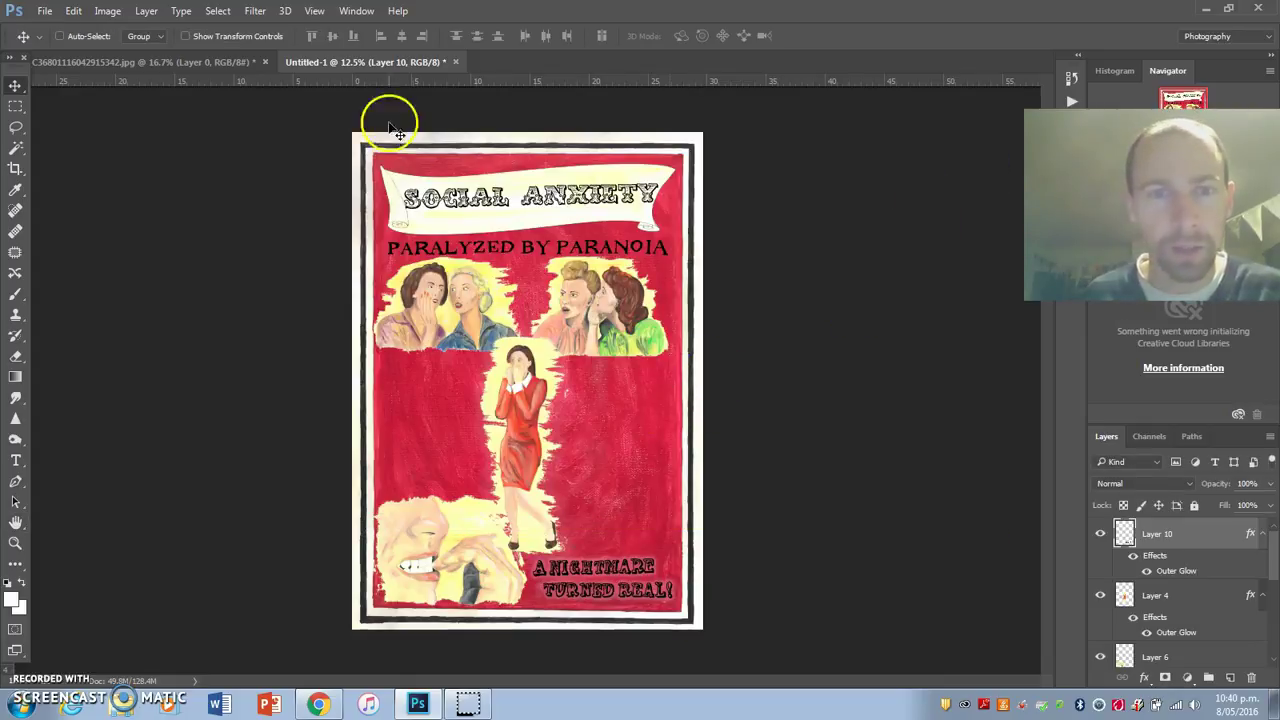
Select the tagline's layer, Layer 8, from the canvas layer list.
right_click(576, 240)
click(605, 251)
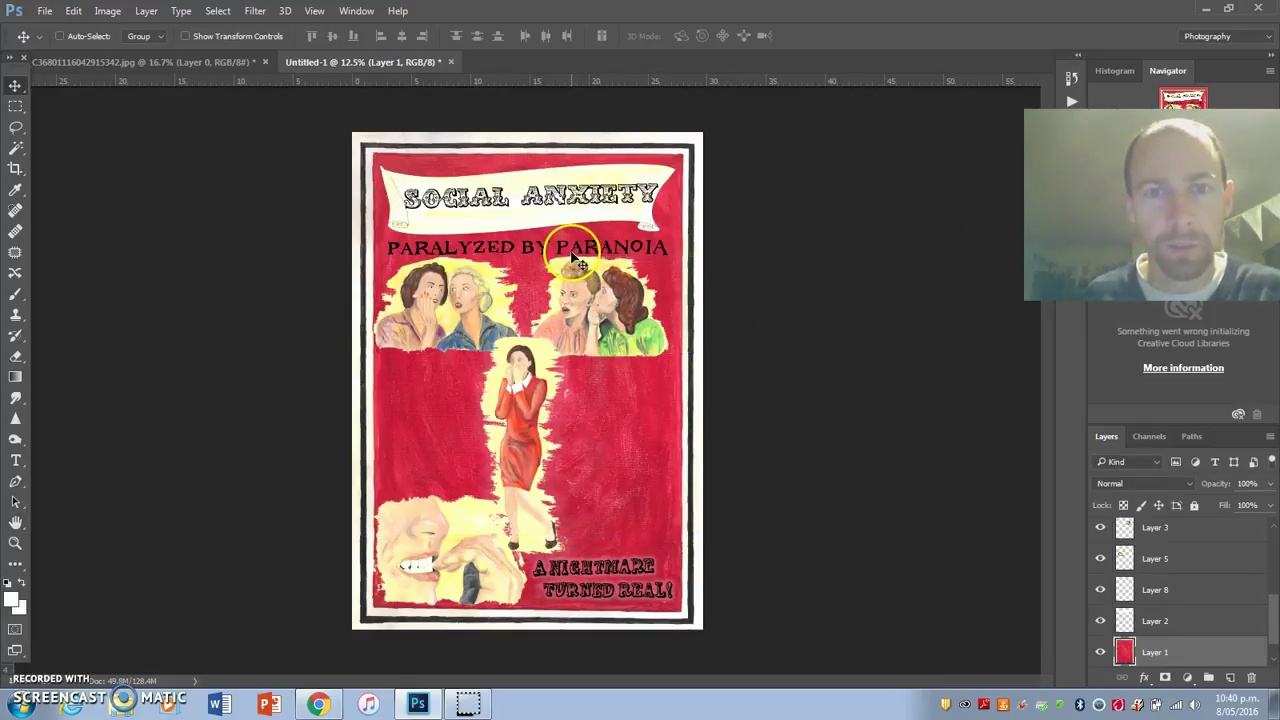
right_click(575, 257)
click(566, 252)
right_click(569, 256)
right_click(562, 255)
click(580, 258)
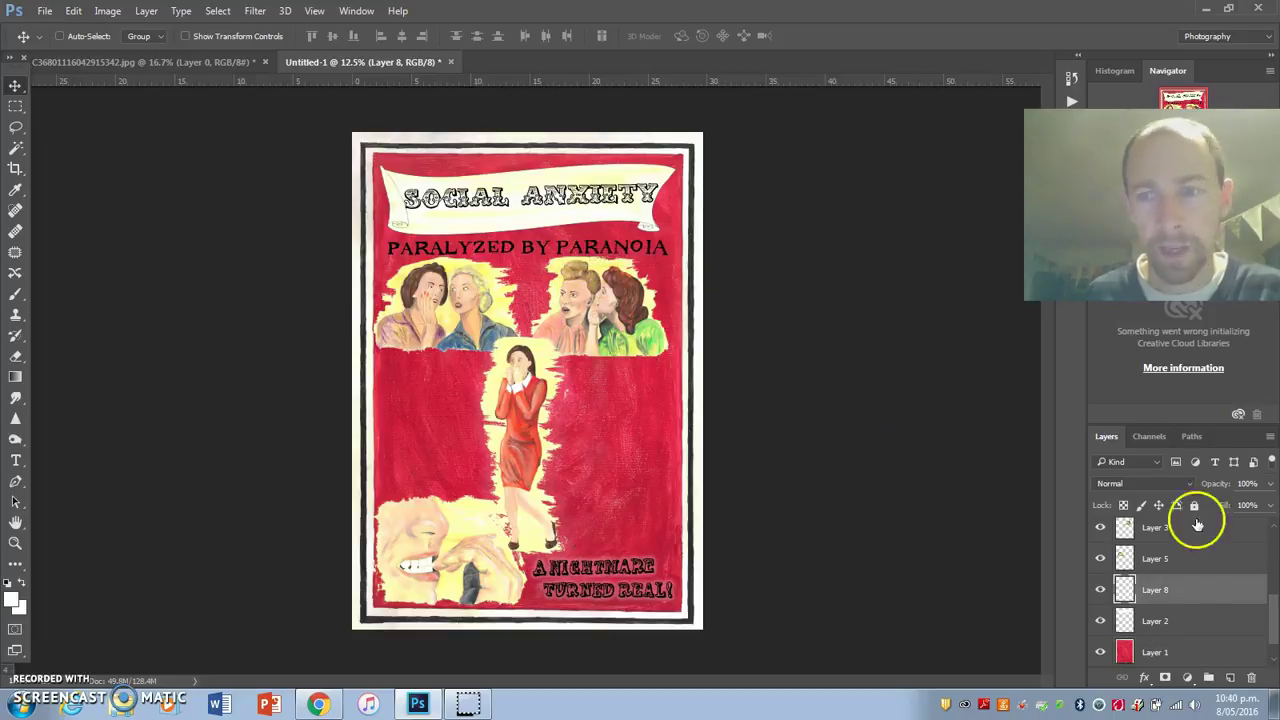
Give Layer 8 a white Outer Glow at 30% opacity.
double_click(1221, 592)
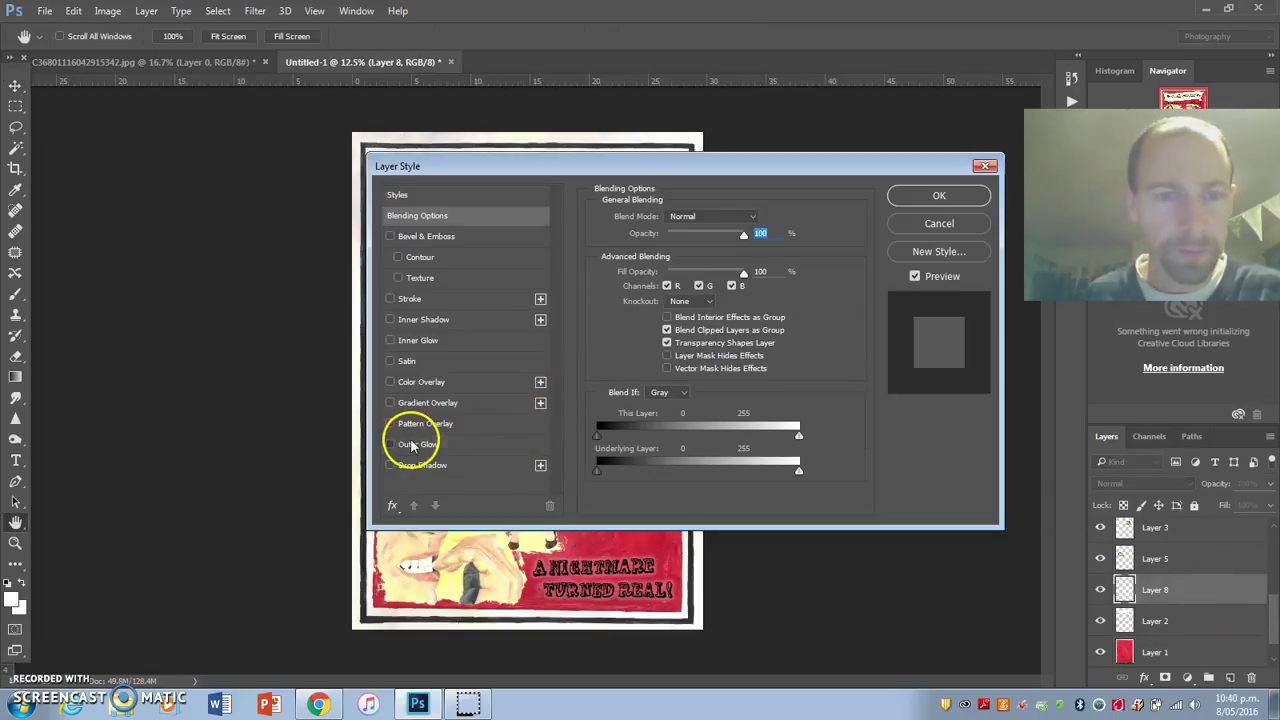
click(412, 444)
drag(457, 177, 394, 299)
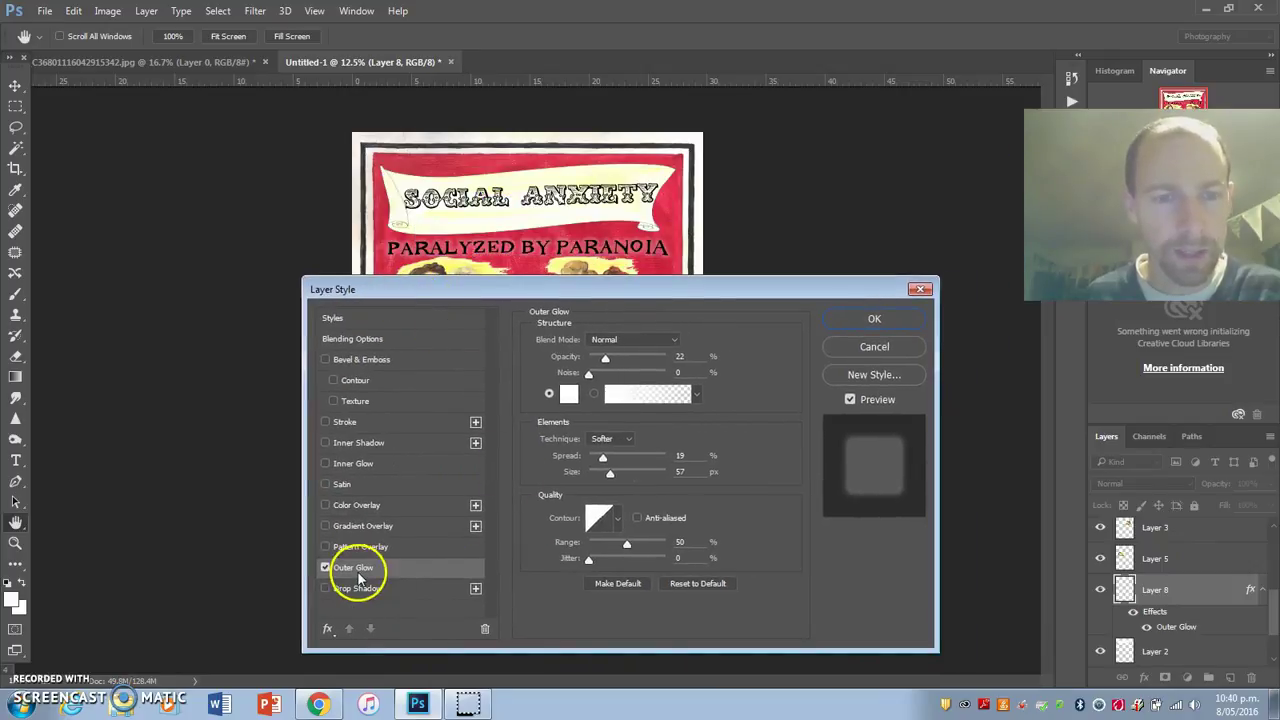
drag(604, 362, 613, 364)
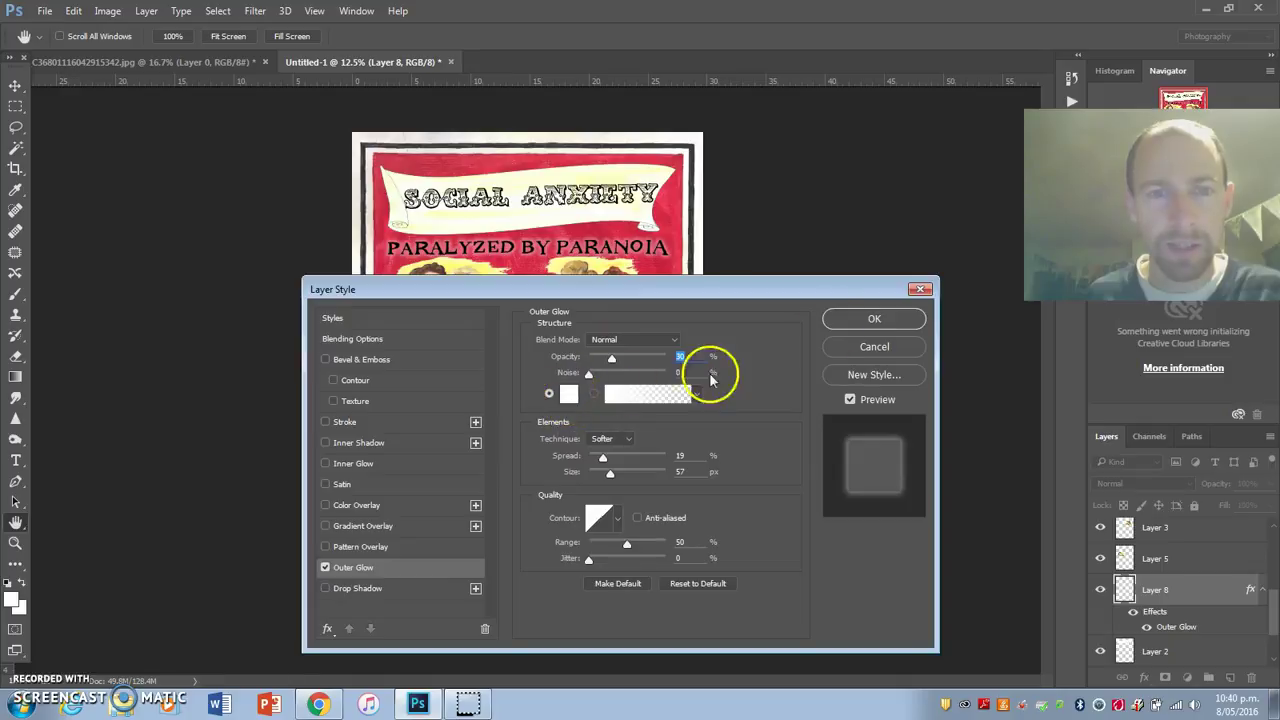
click(843, 322)
key(v)
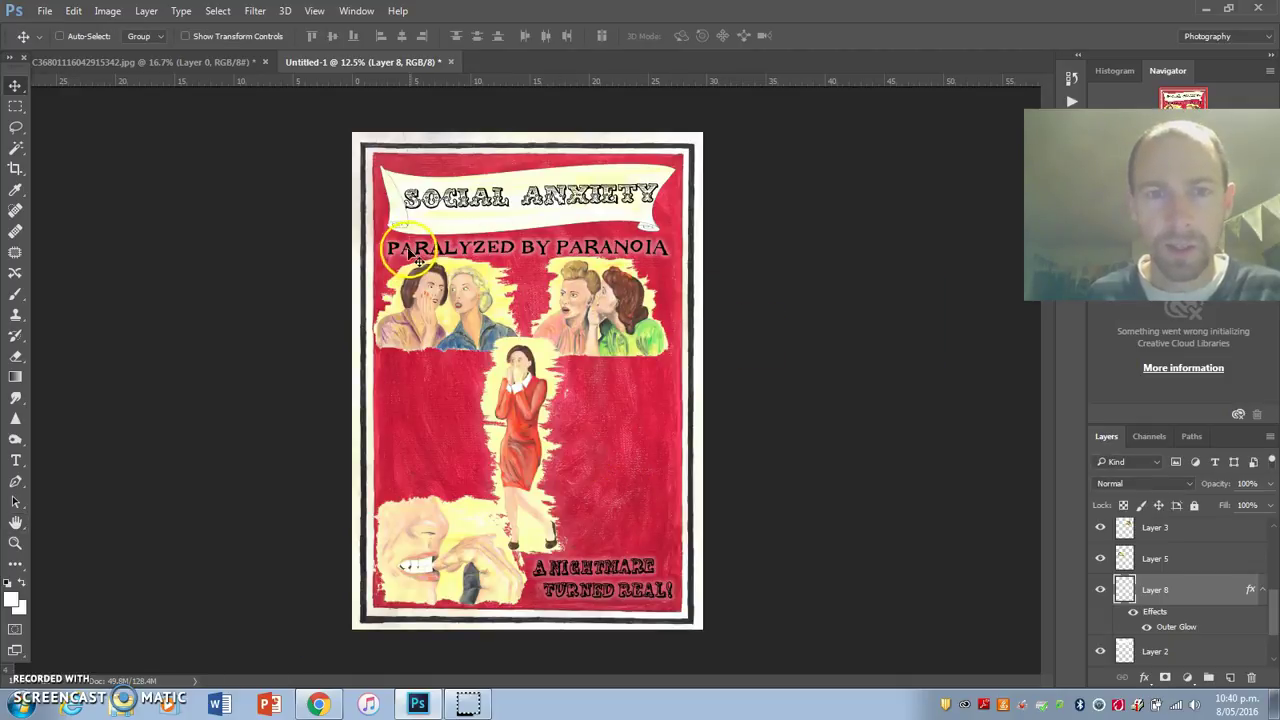
Cut the 'Whispered comments as she passed by...' line and paste it into the poster.
click(171, 62)
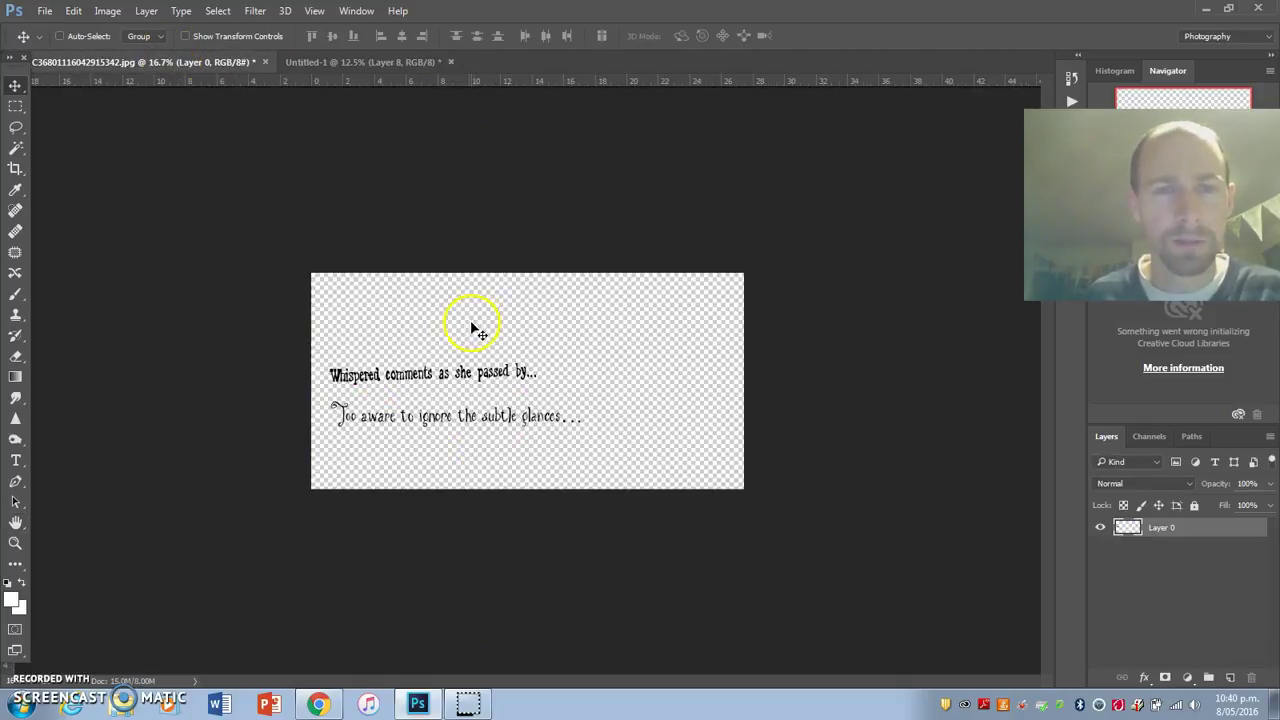
click(18, 106)
drag(320, 358, 545, 386)
key(ctrl+x)
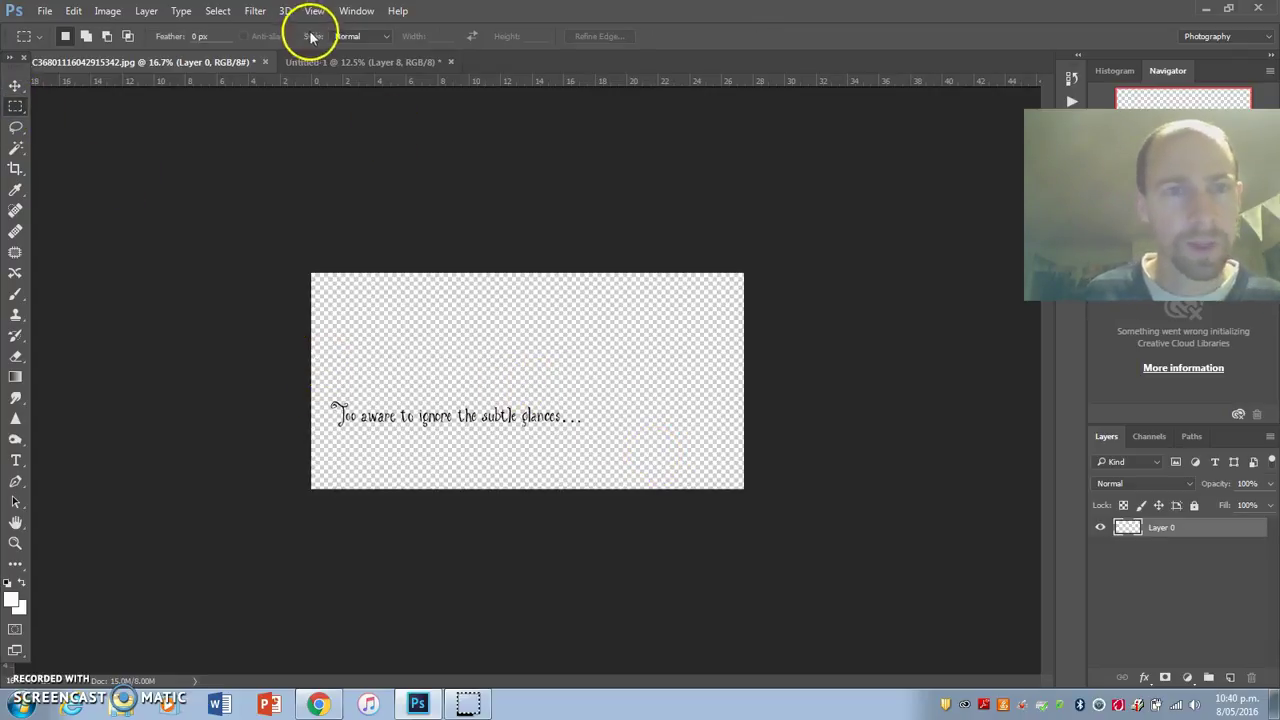
click(312, 62)
key(ctrl+v)
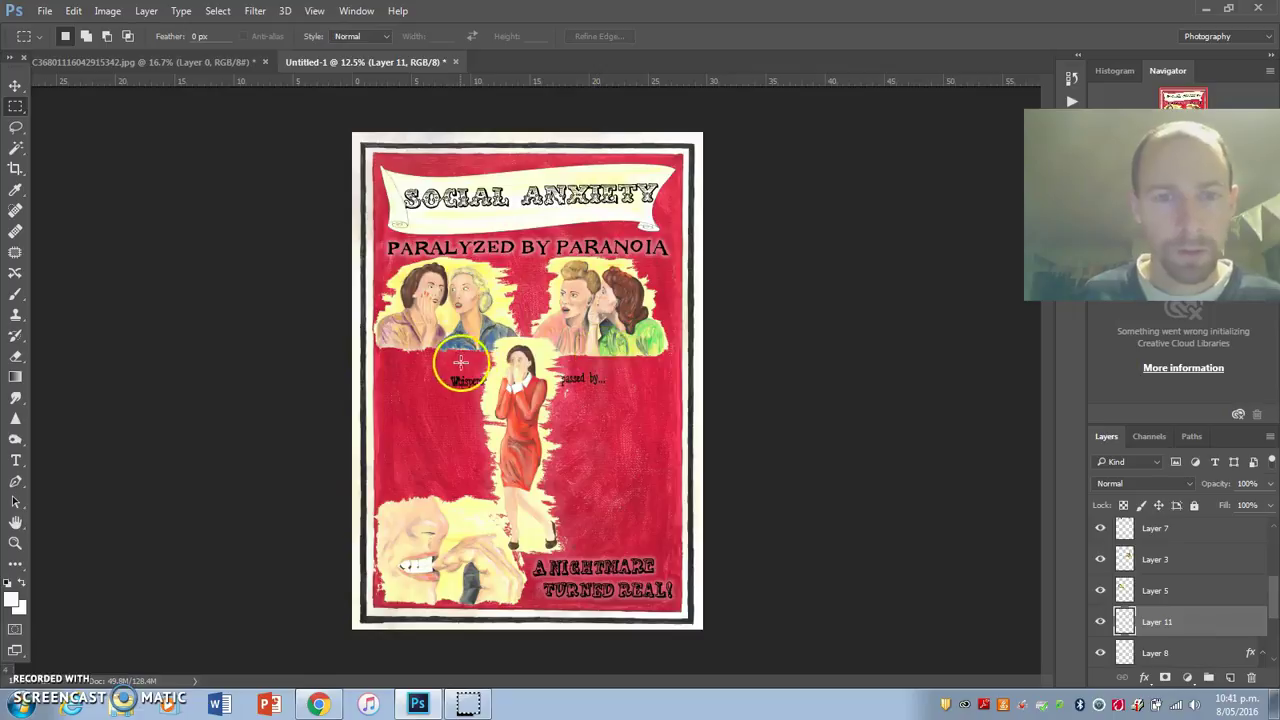
Place the line left of the central figure and drop 'as she passed by...' onto a second line.
click(15, 85)
drag(585, 383, 519, 385)
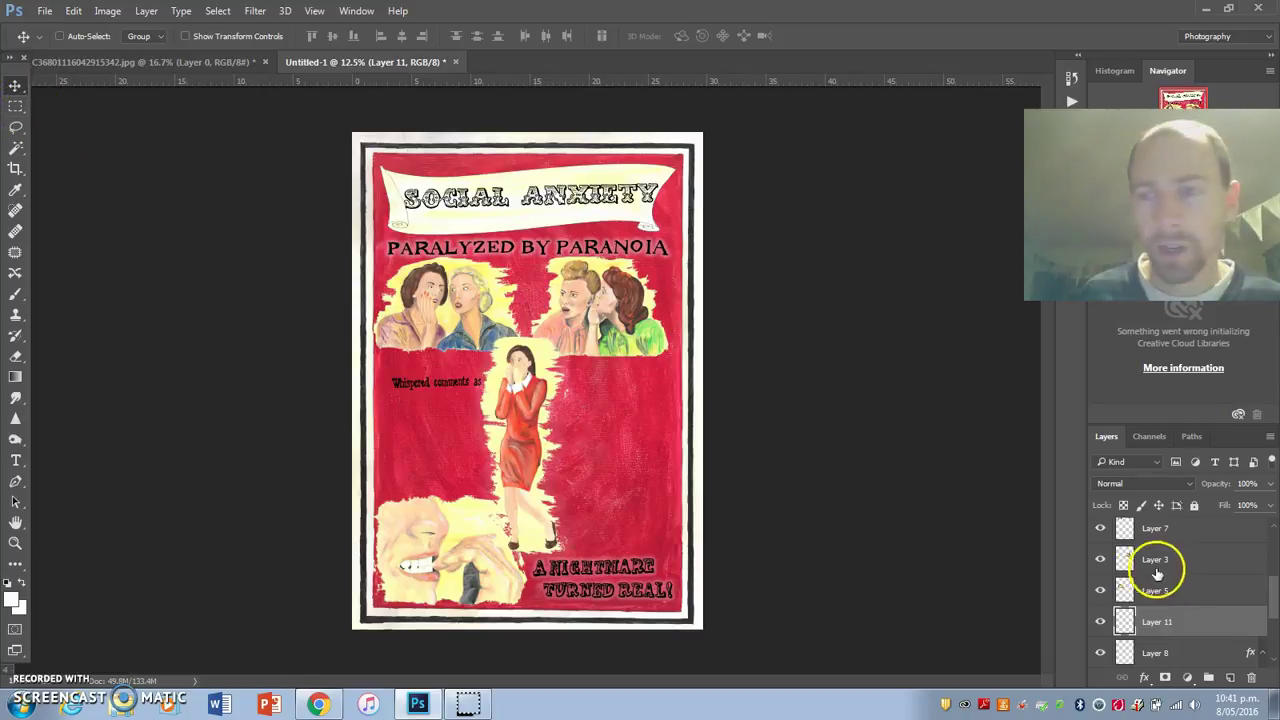
drag(1191, 622, 1180, 524)
click(20, 107)
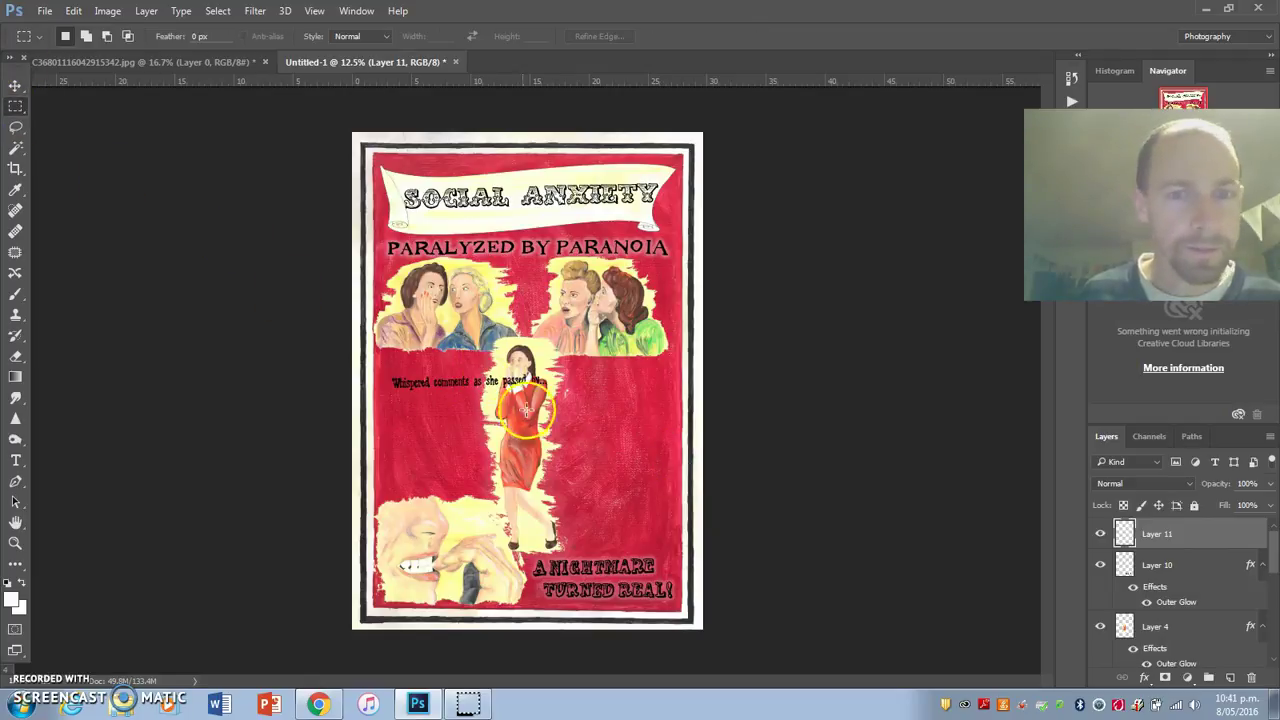
drag(469, 368, 596, 400)
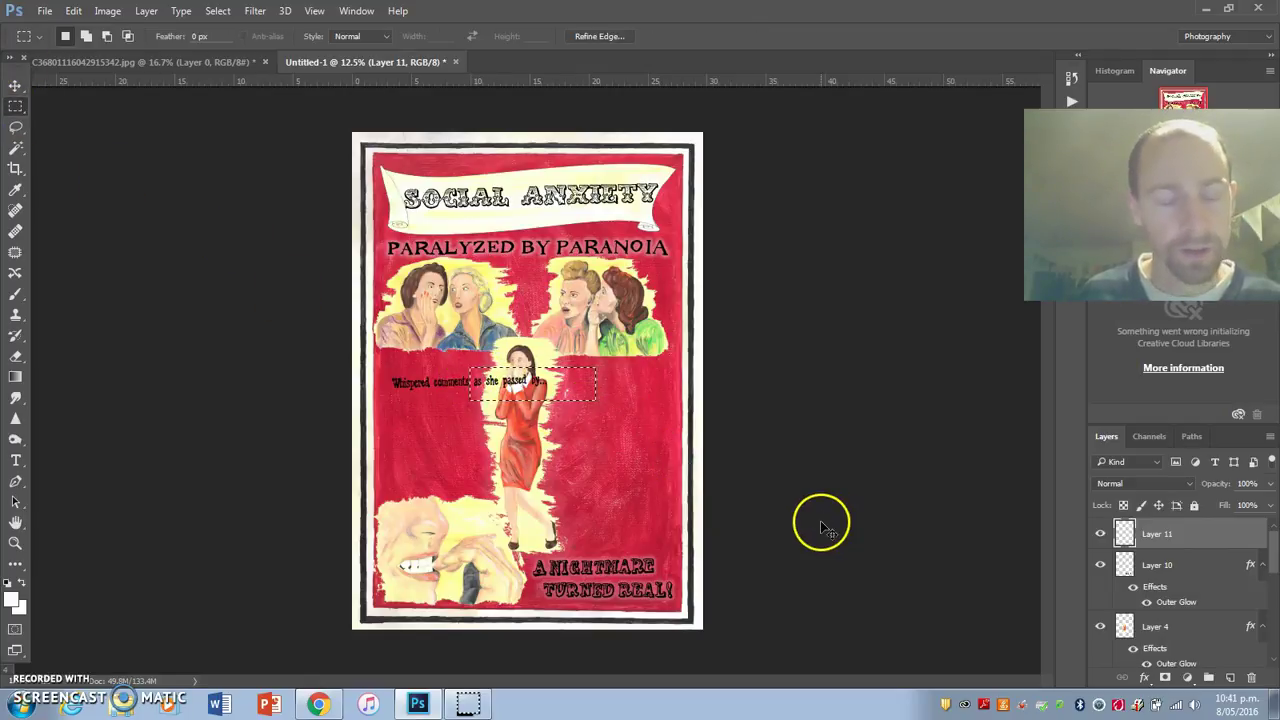
key(ctrl+v)
click(16, 85)
drag(527, 373, 452, 398)
Merge Layers 11 and 12, then reposition and enlarge the two-line caption.
shift+click(1178, 565)
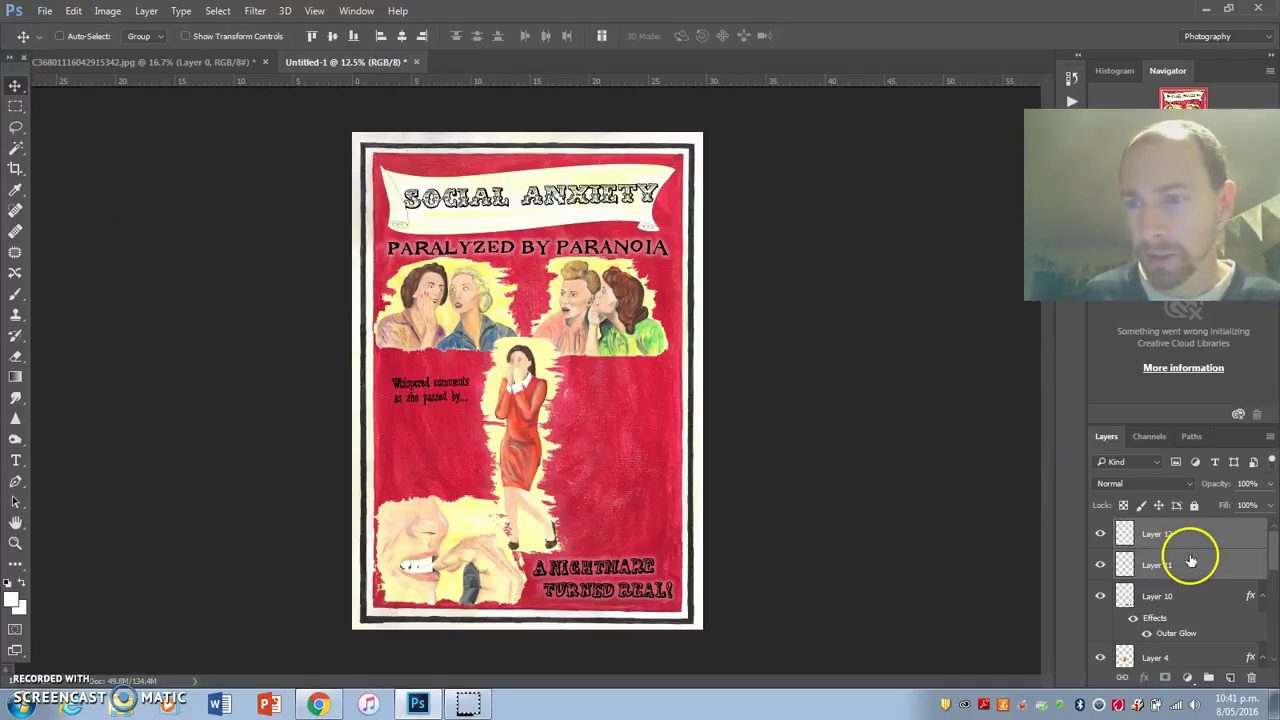
right_click(1180, 560)
click(897, 536)
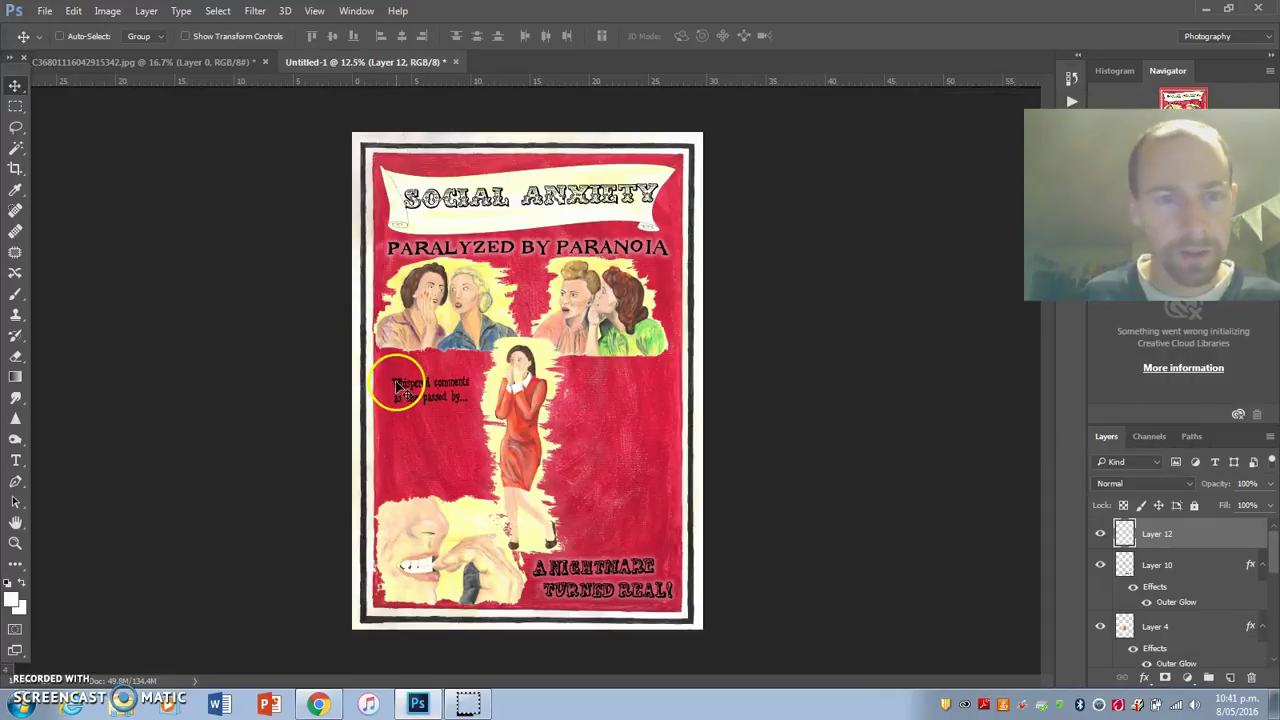
key(ctrl+t)
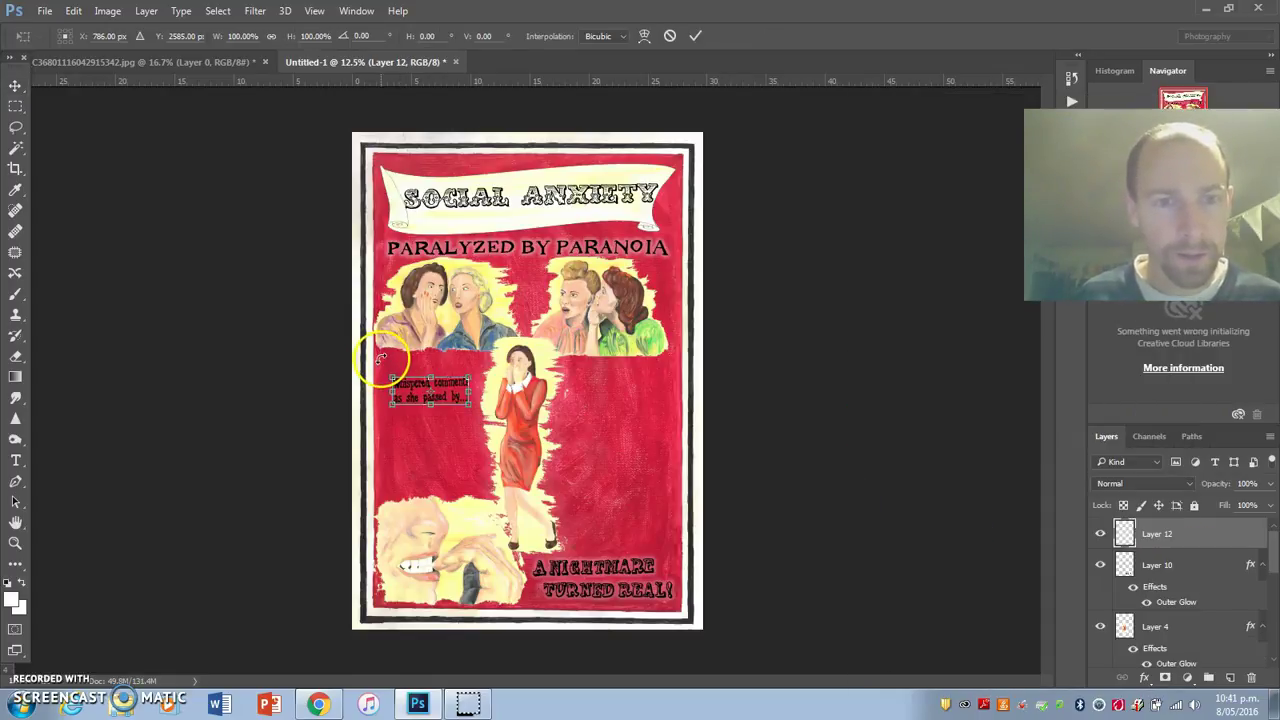
double_click(420, 391)
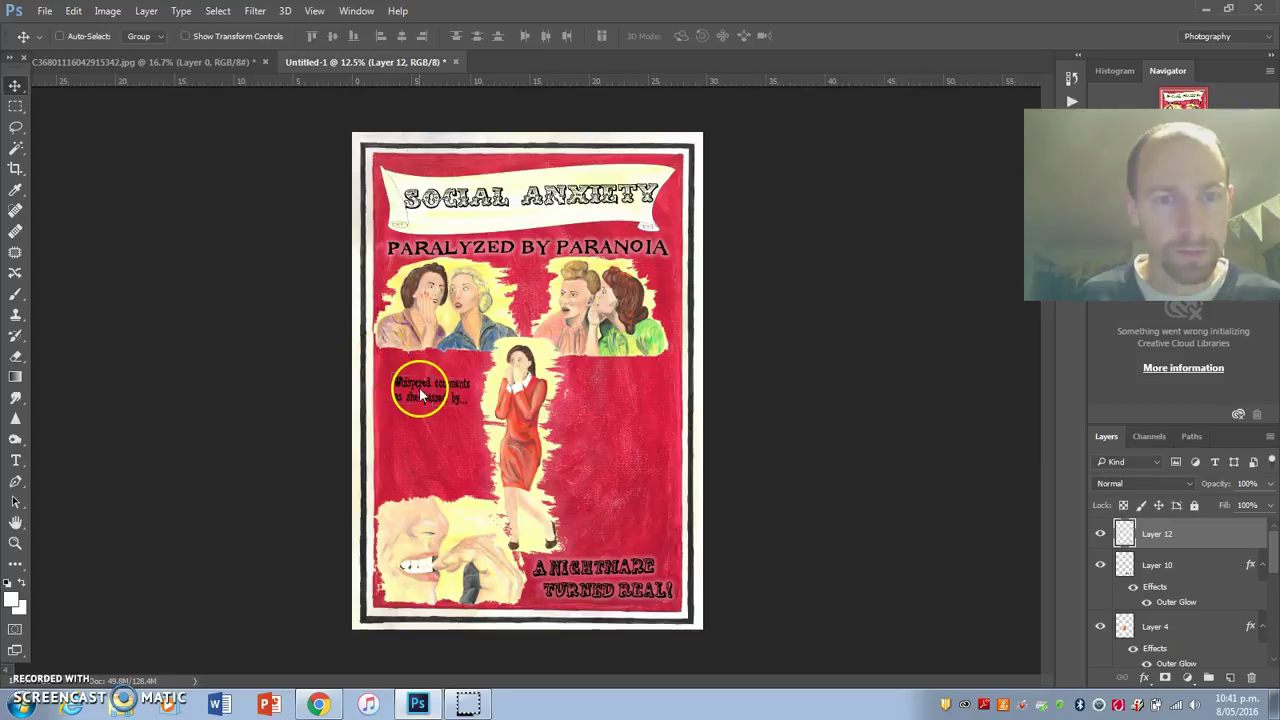
drag(420, 391, 457, 386)
key(ctrl+t)
double_click(443, 390)
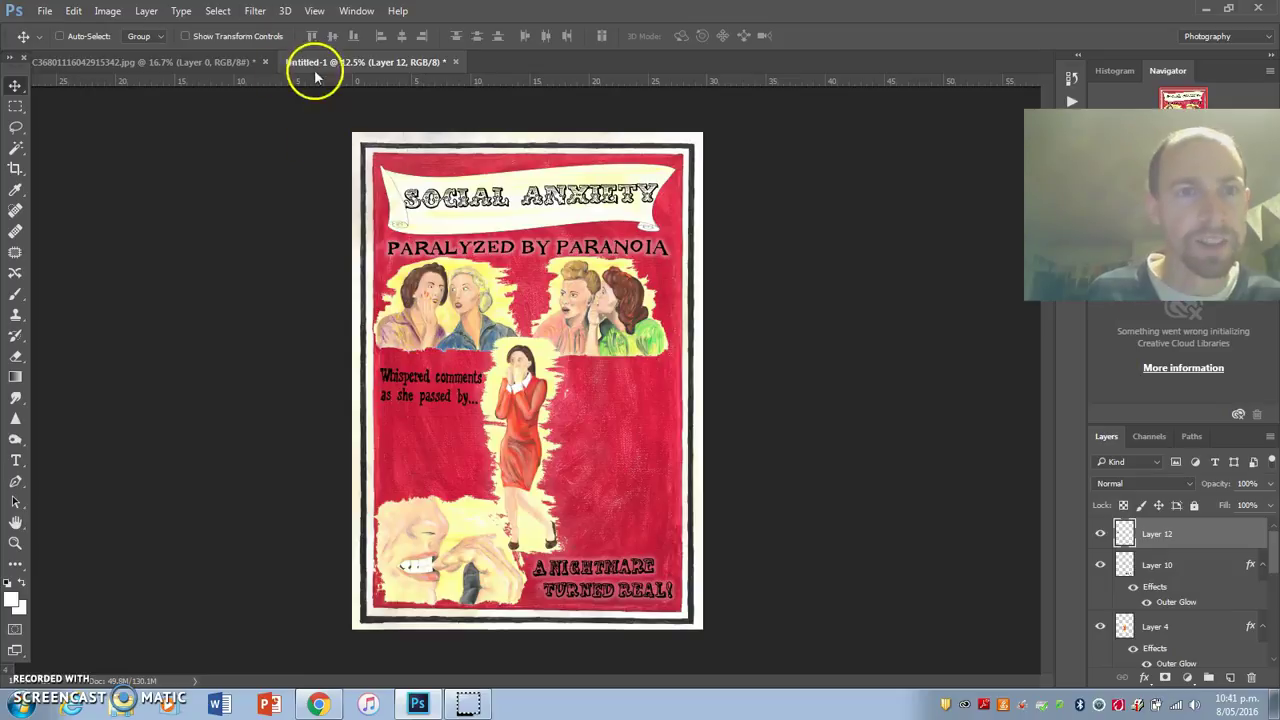
Cut the 'Too aware to ignore the subtle glances...' line from the scan and close it unsaved.
key(ctrl+Tab)
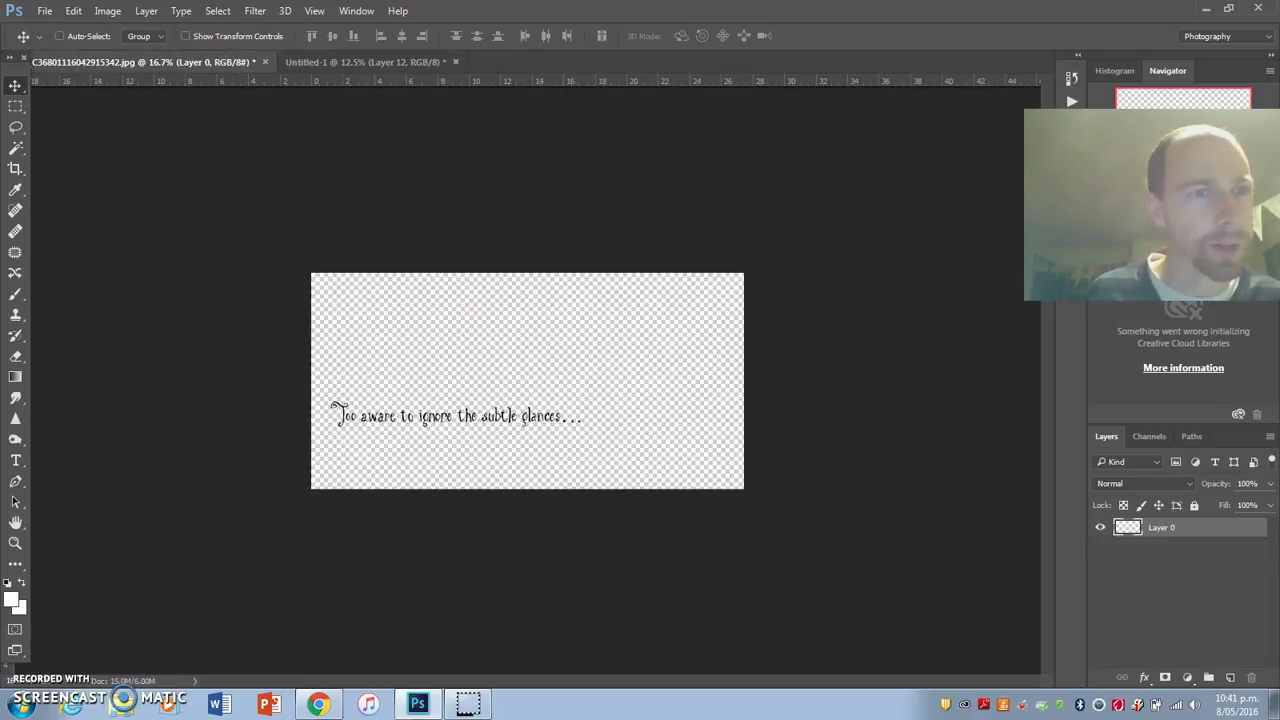
click(16, 127)
click(15, 108)
drag(309, 377, 623, 457)
key(Delete)
click(194, 98)
click(265, 62)
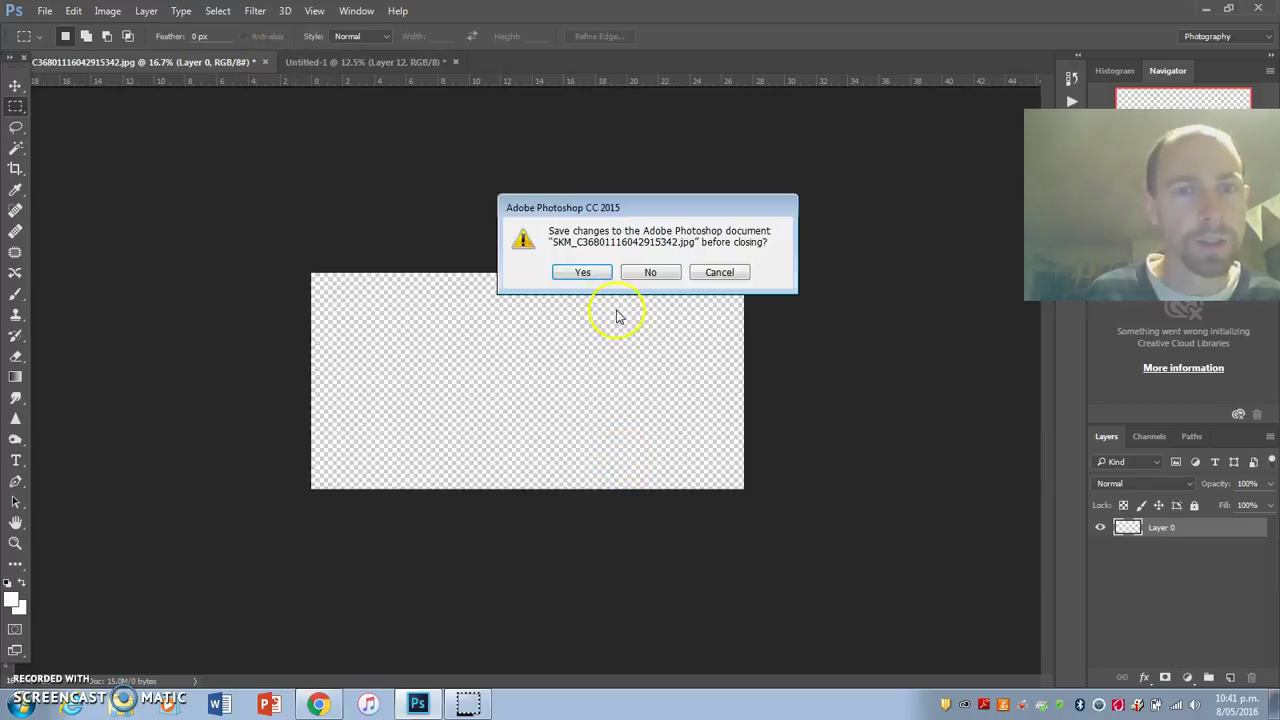
click(654, 273)
Paste the line into the poster and put 'the subtle glances...' on its own layer below 'Too aware to ignore'.
key(ctrl+v)
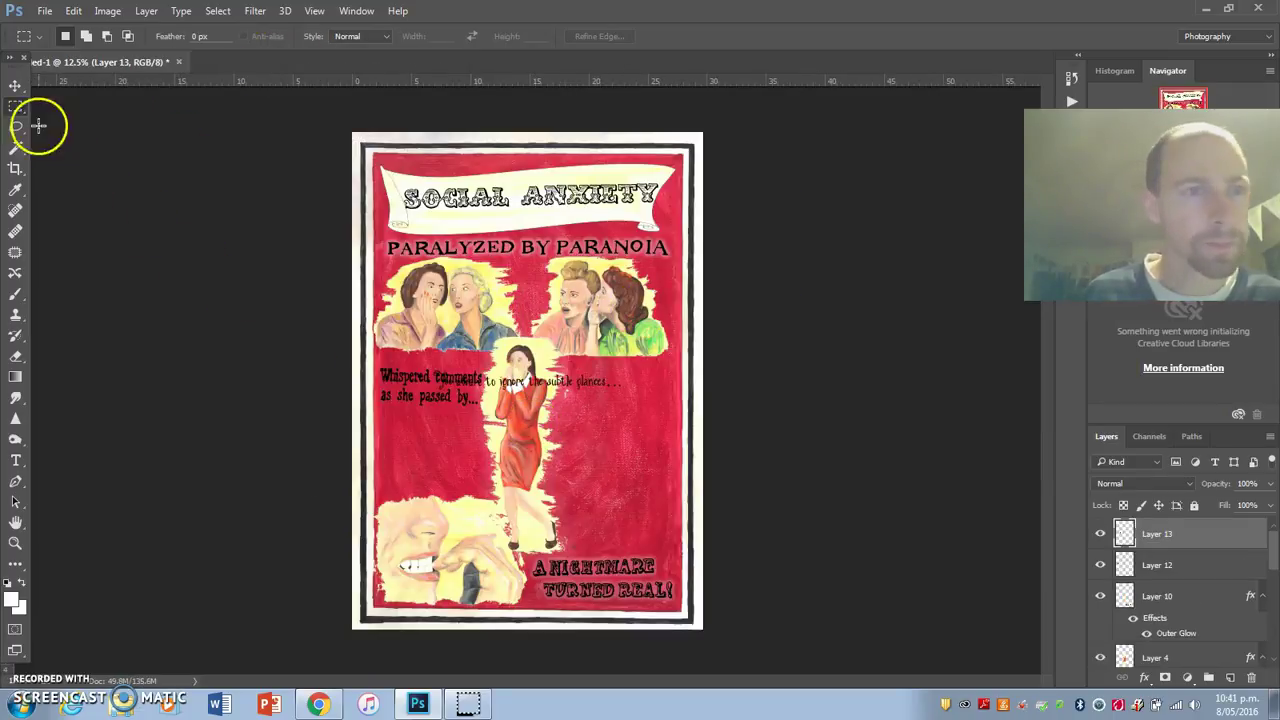
key(v)
mouse_move(548, 388)
mouse_down()
mouse_move(663, 414)
mouse_move(563, 429)
mouse_move(523, 455)
mouse_move(650, 468)
mouse_up()
click(10, 108)
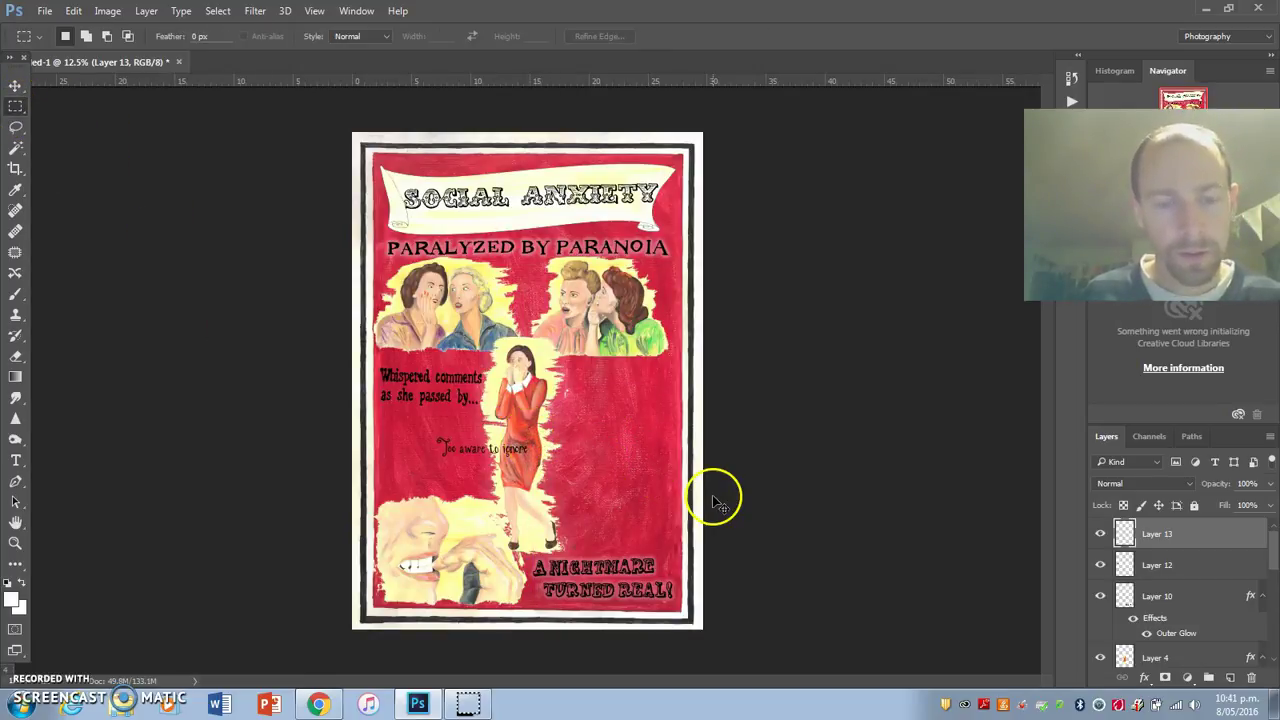
key(ctrl+j)
click(15, 86)
drag(517, 372, 482, 457)
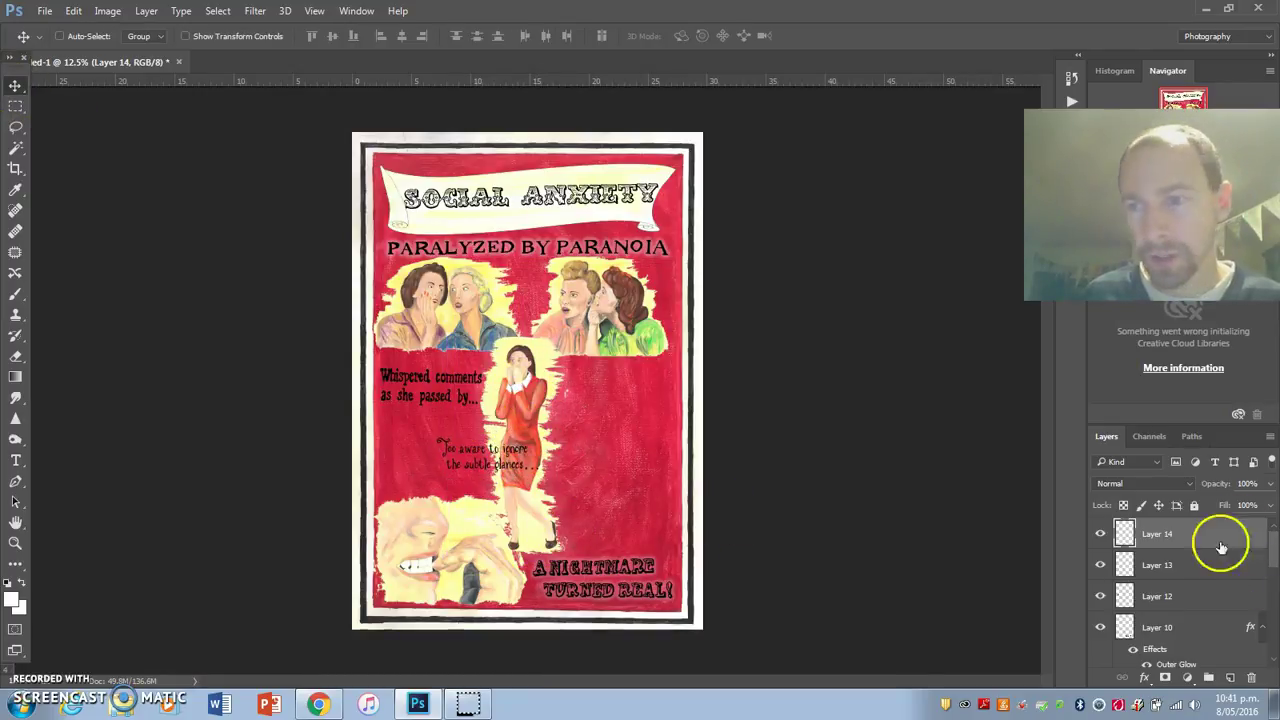
Merge the two caption lines, move them right of the red-dress figure and enlarge them.
click(1194, 565)
ctrl+click(1189, 533)
right_click(1189, 531)
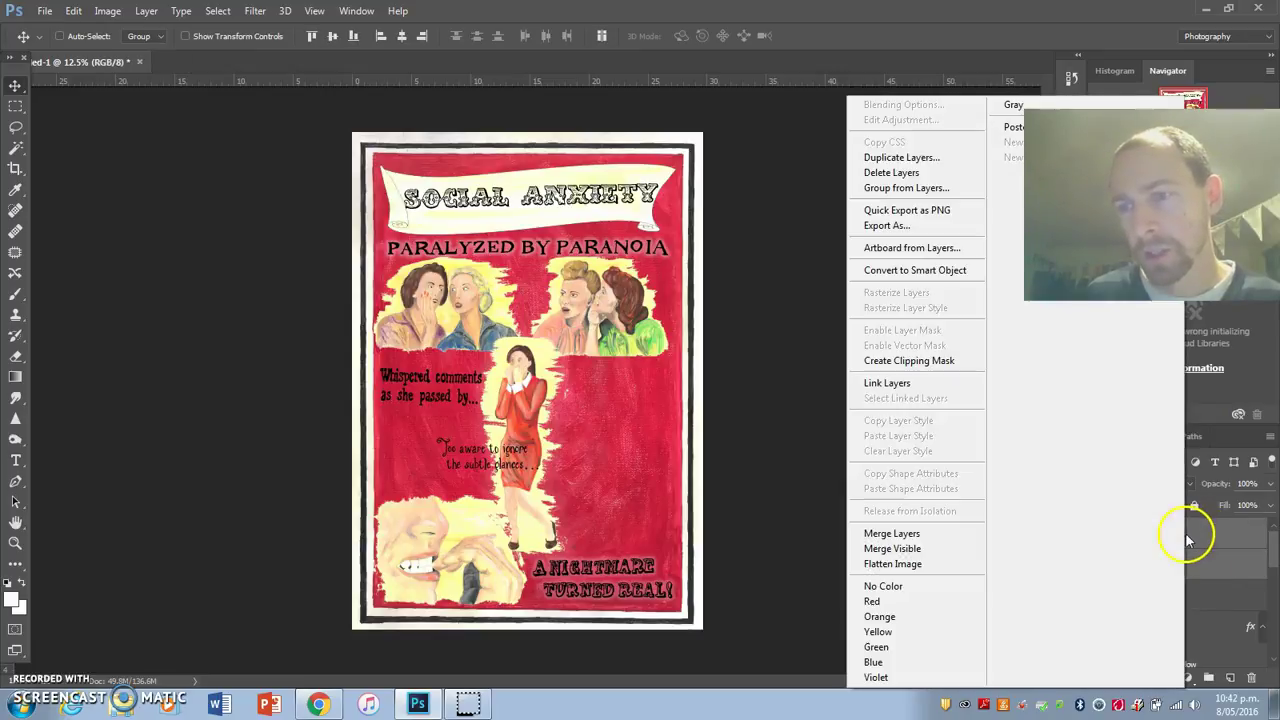
click(912, 533)
drag(455, 450, 571, 434)
key(ctrl)
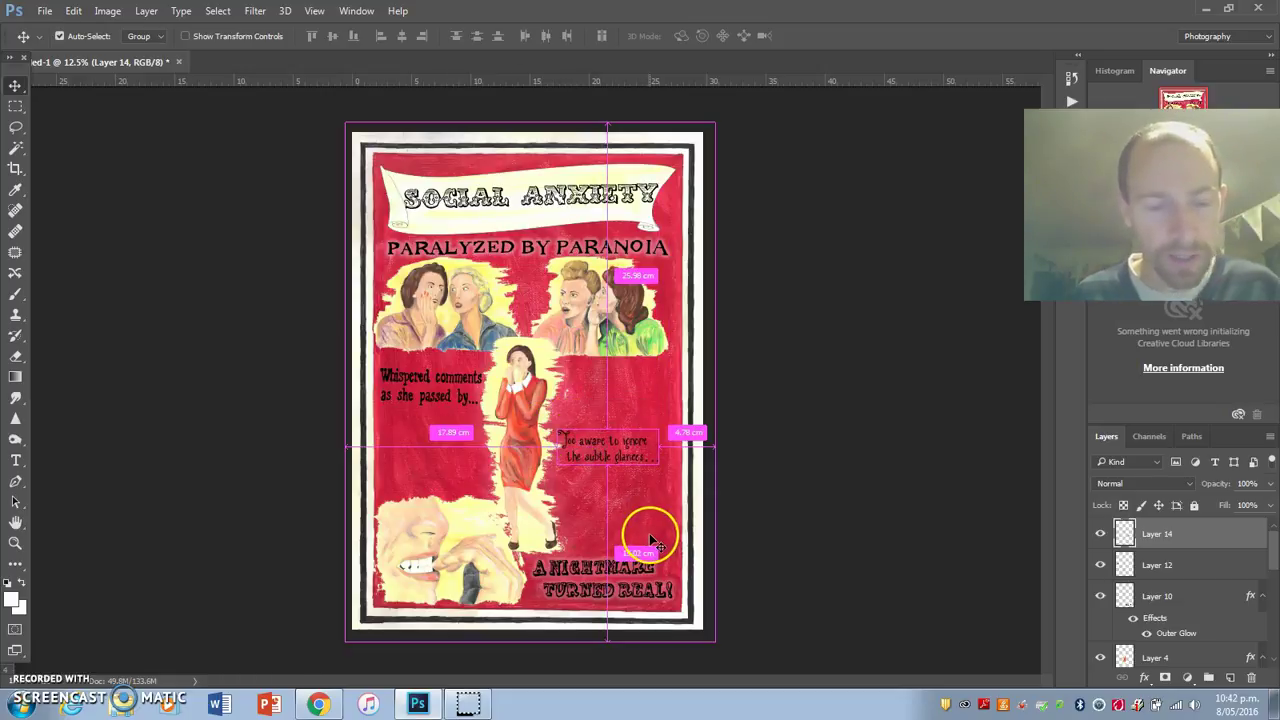
key(ctrl+t)
mouse_move(658, 464)
mouse_down()
mouse_move(680, 478)
mouse_move(638, 452)
mouse_up()
key(Return)
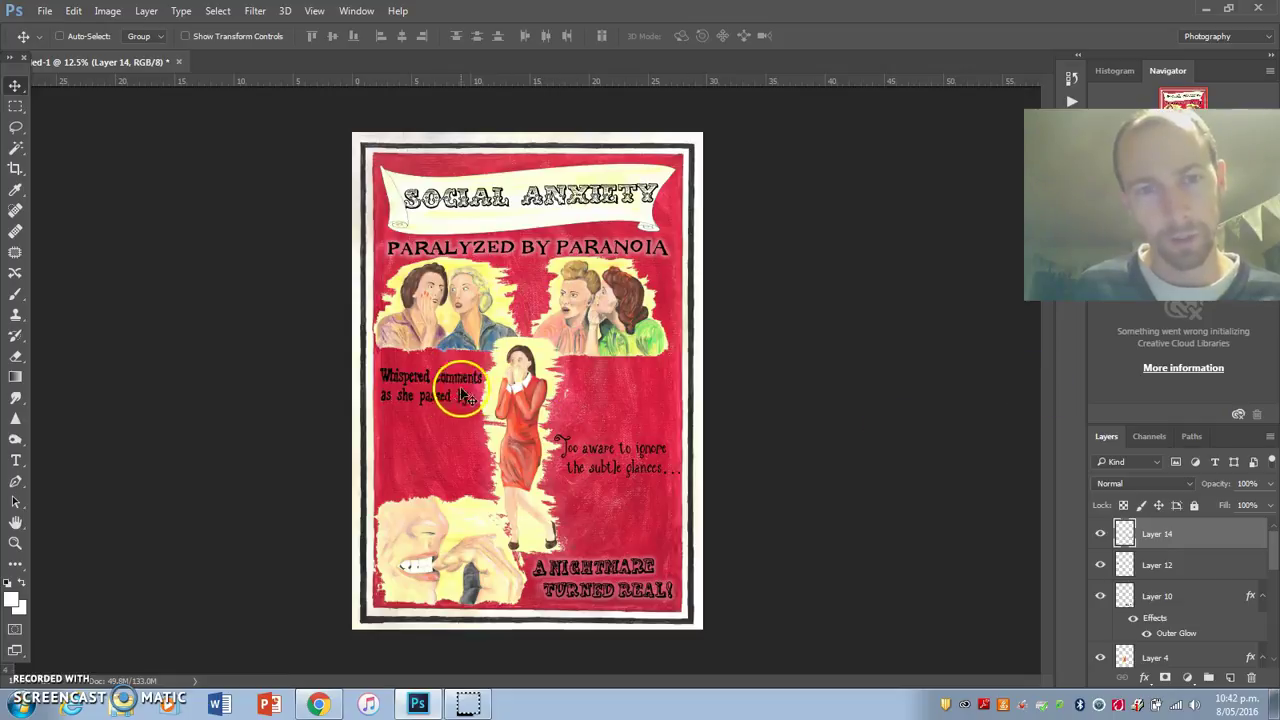
Merge the 'Too aware' caption with the Whispered comments layer into one layer.
shift+click(1205, 567)
right_click(1206, 567)
click(855, 463)
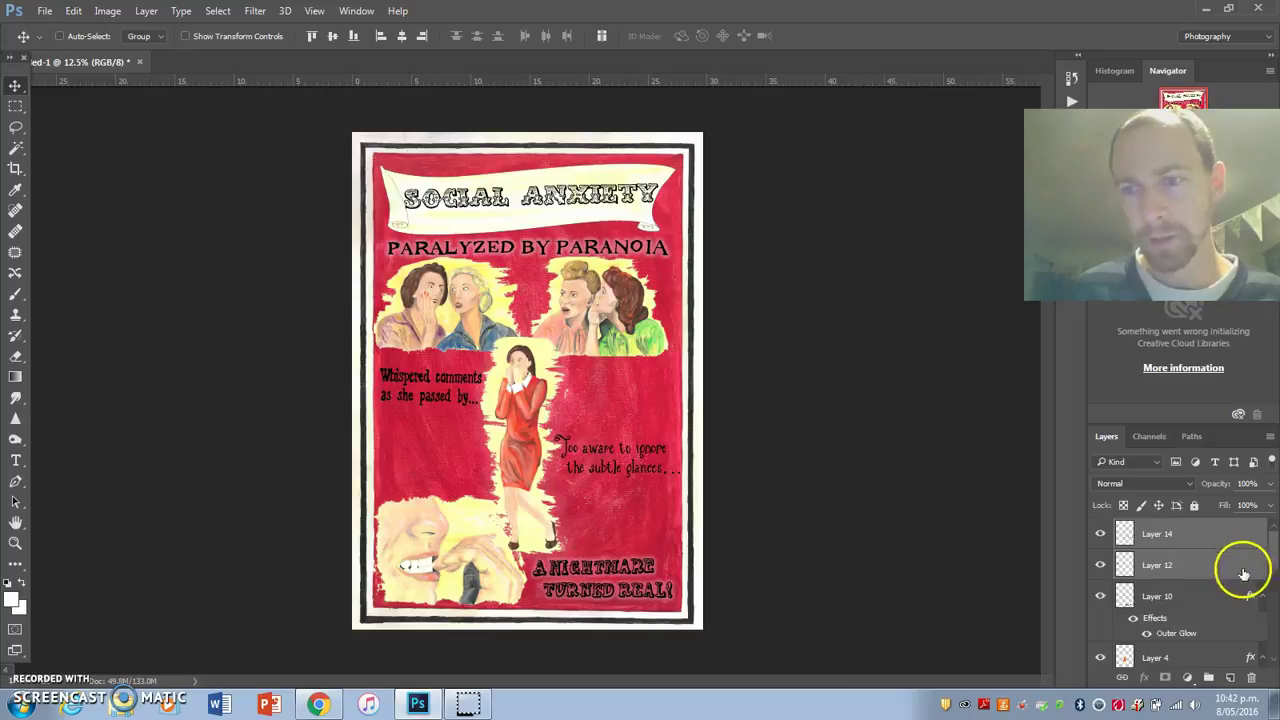
right_click(1206, 560)
click(986, 537)
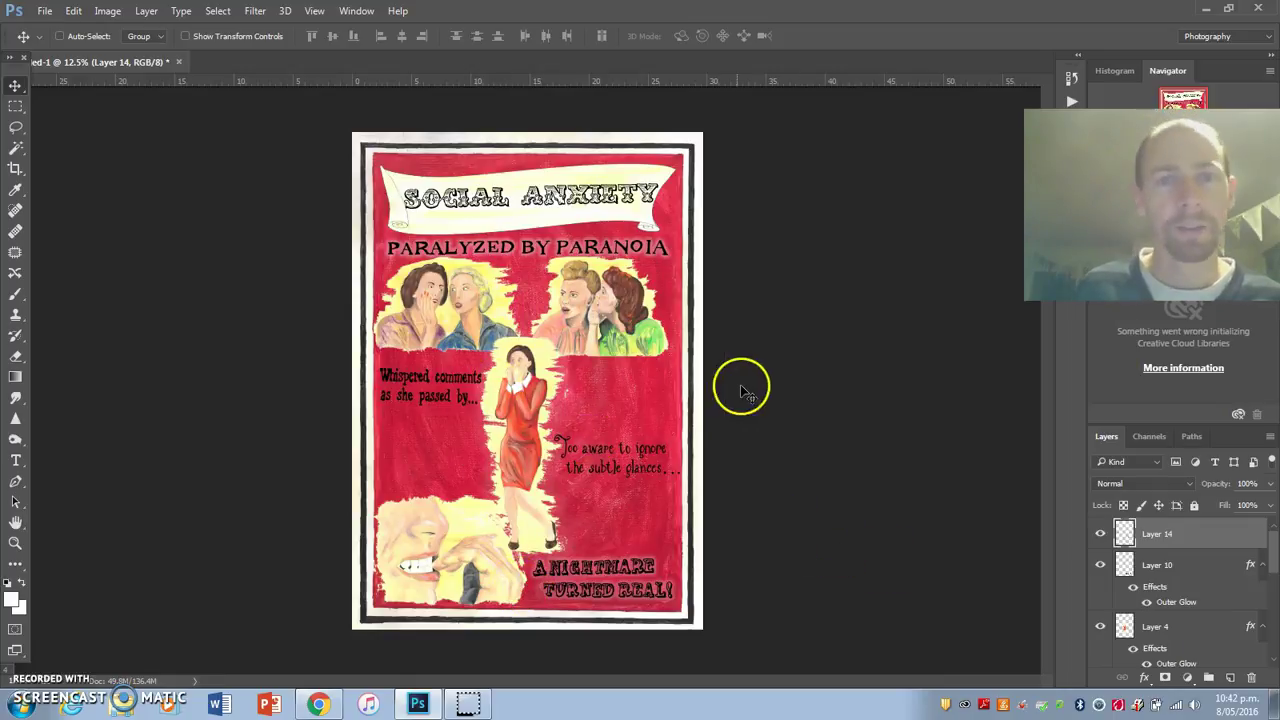
Apply a white Outer Glow (30% opacity, 57 px size) to caption Layer 14.
right_click(1236, 532)
key(Escape)
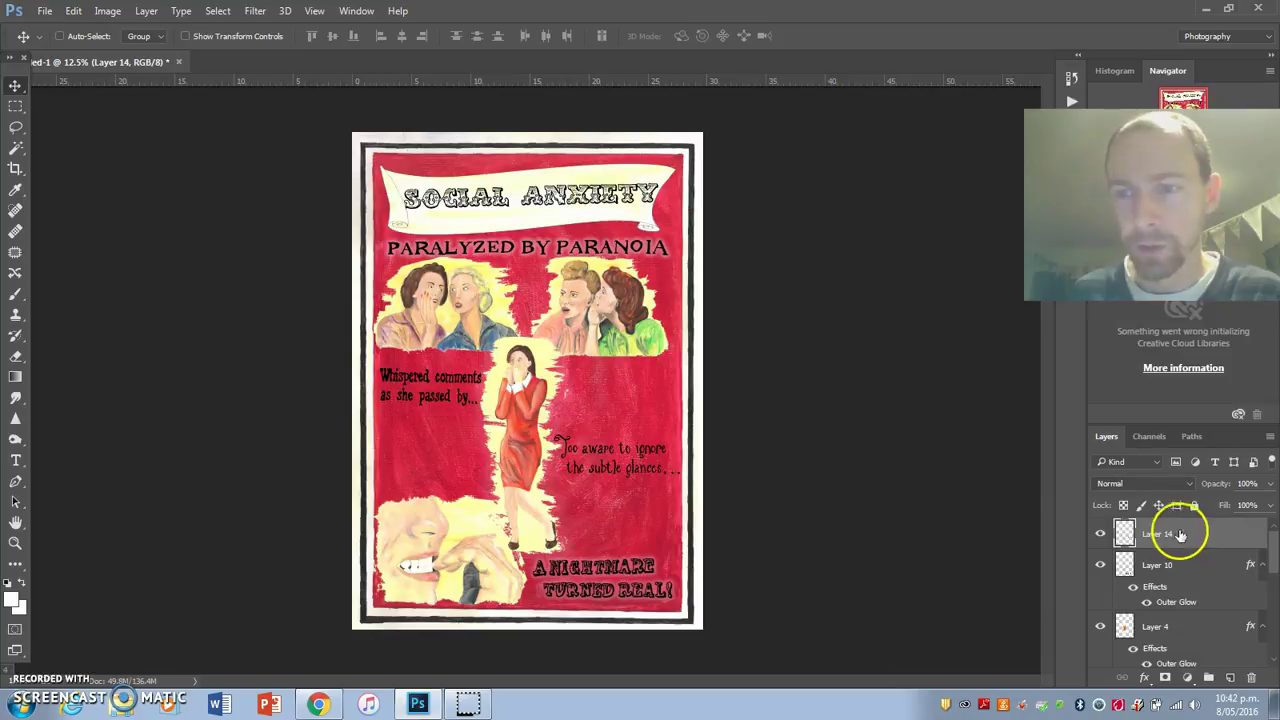
double_click(1206, 534)
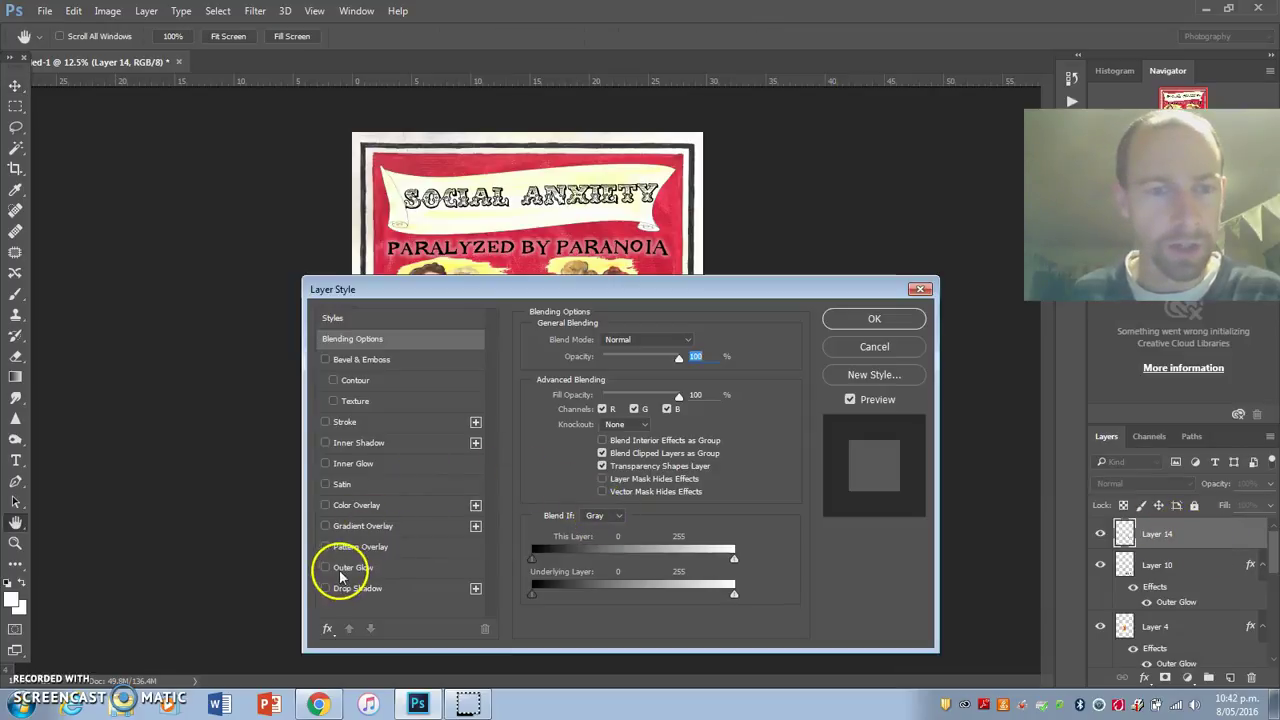
click(348, 567)
drag(522, 289, 438, 517)
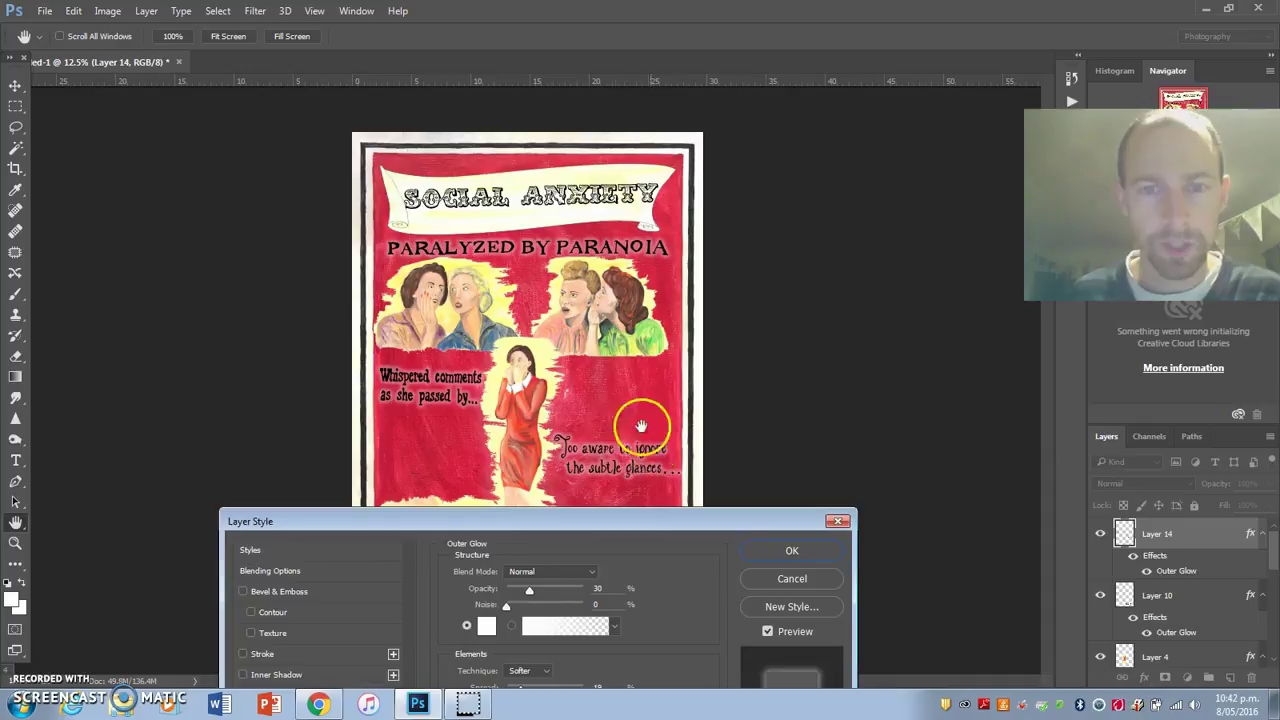
click(791, 551)
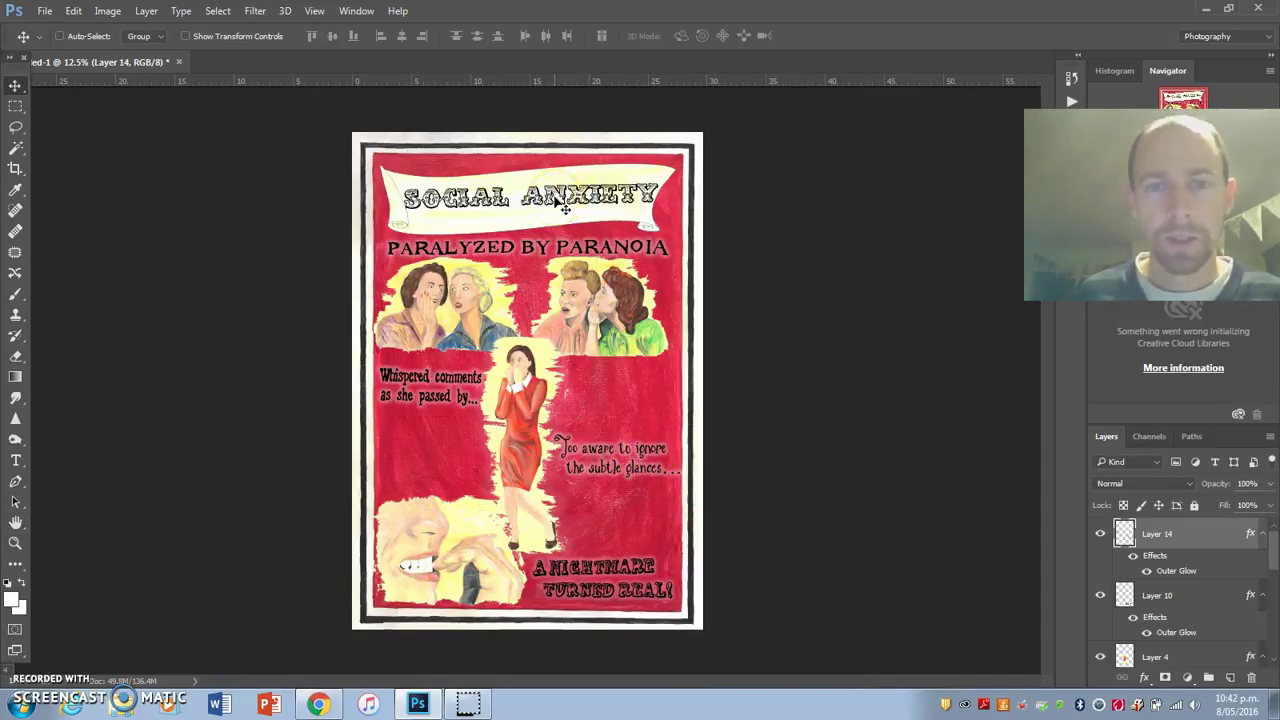
click(576, 254)
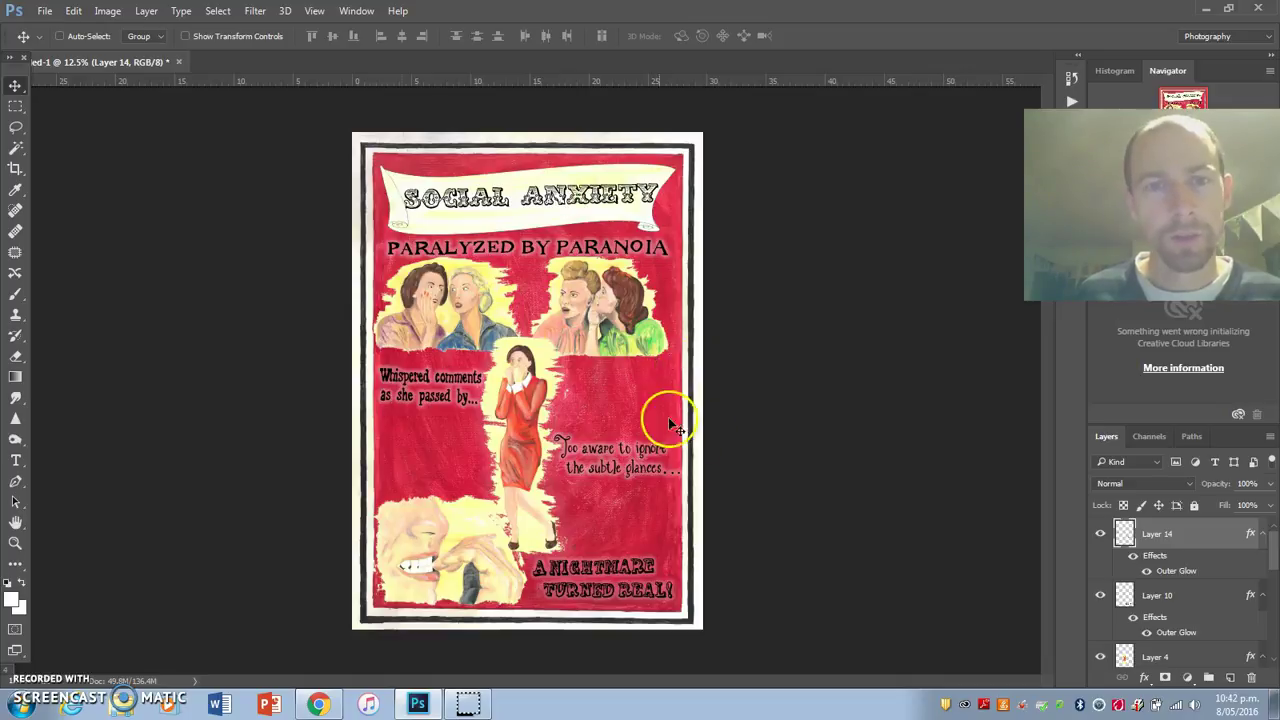
click(45, 10)
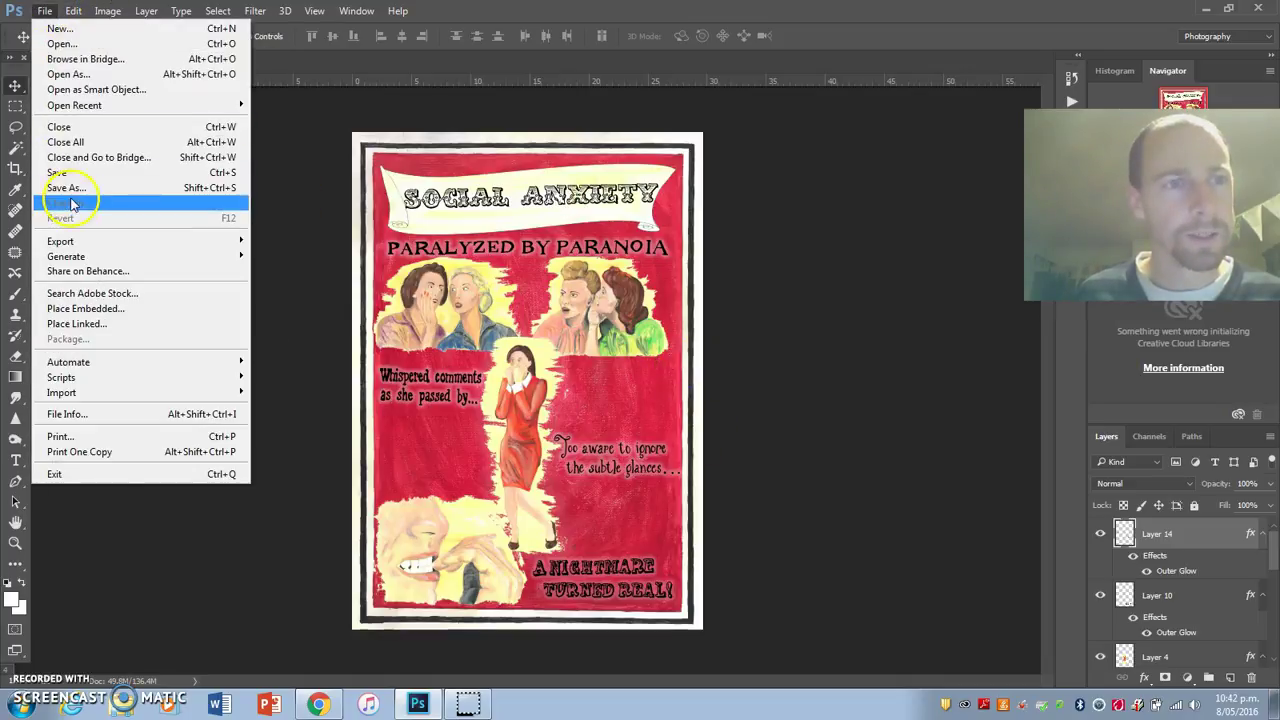
mouse_move(135, 8)
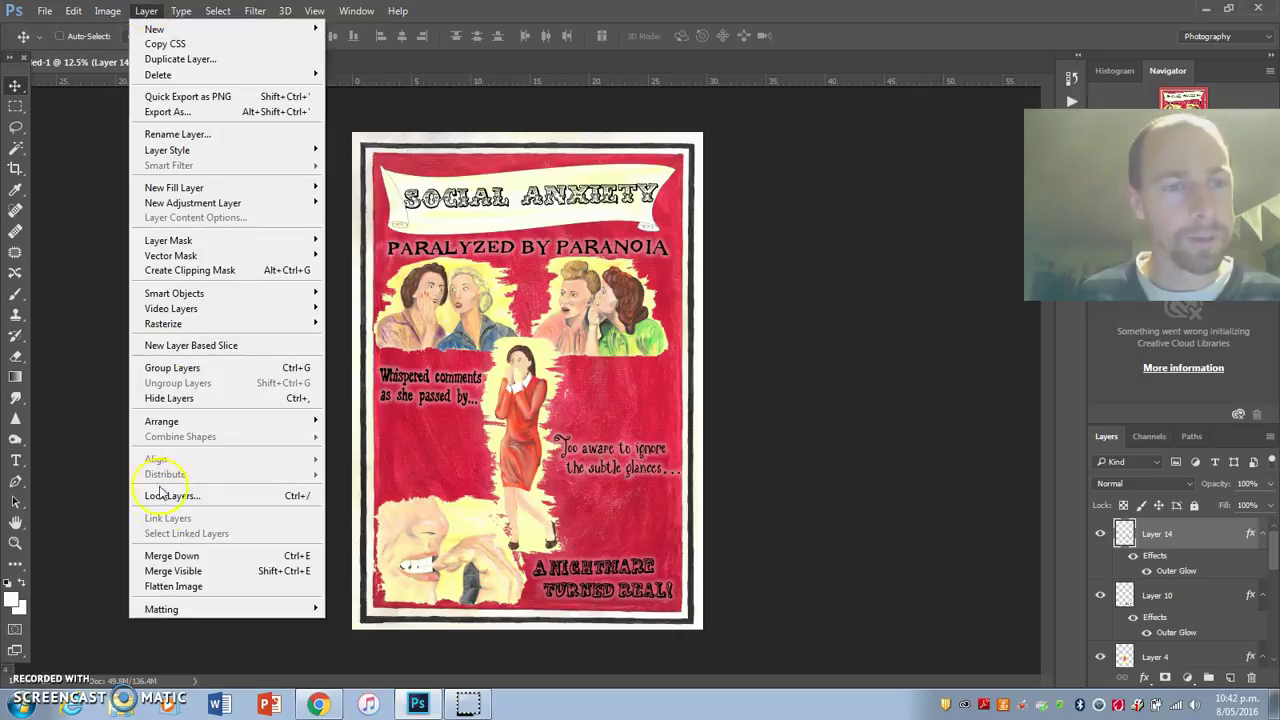
mouse_move(40, 10)
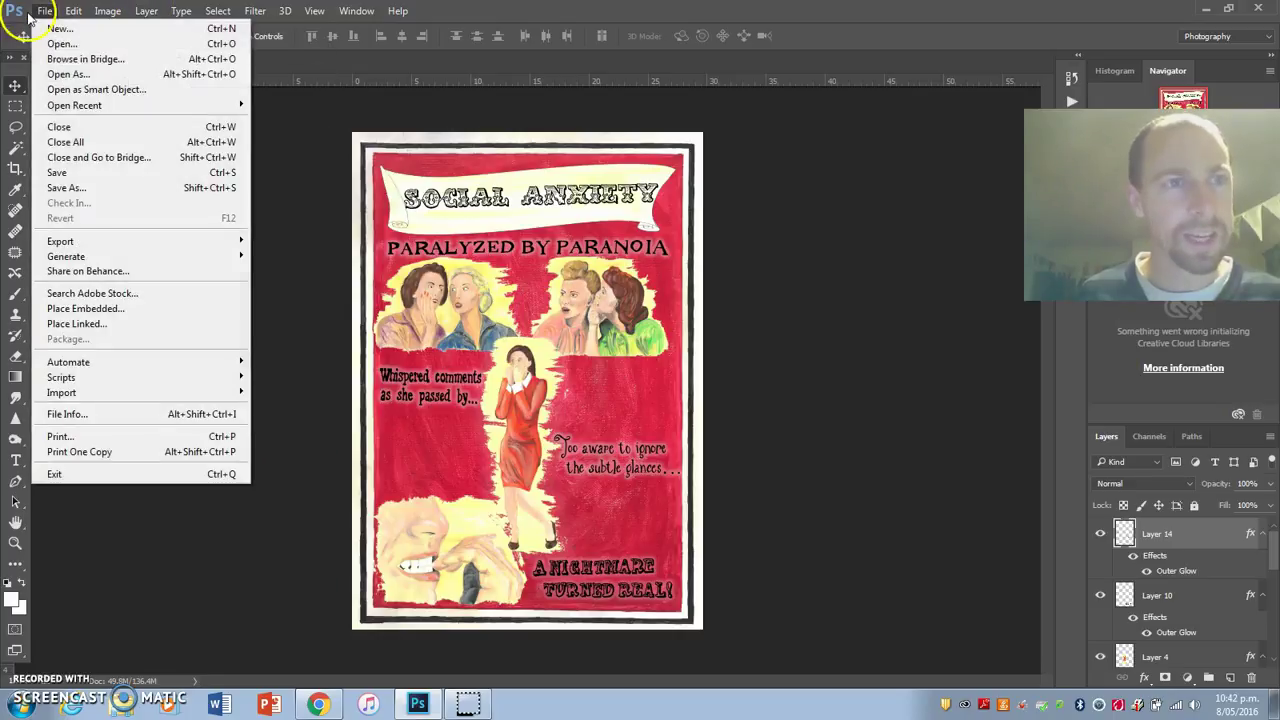
key(Return)
click(200, 321)
click(177, 321)
double_click(171, 300)
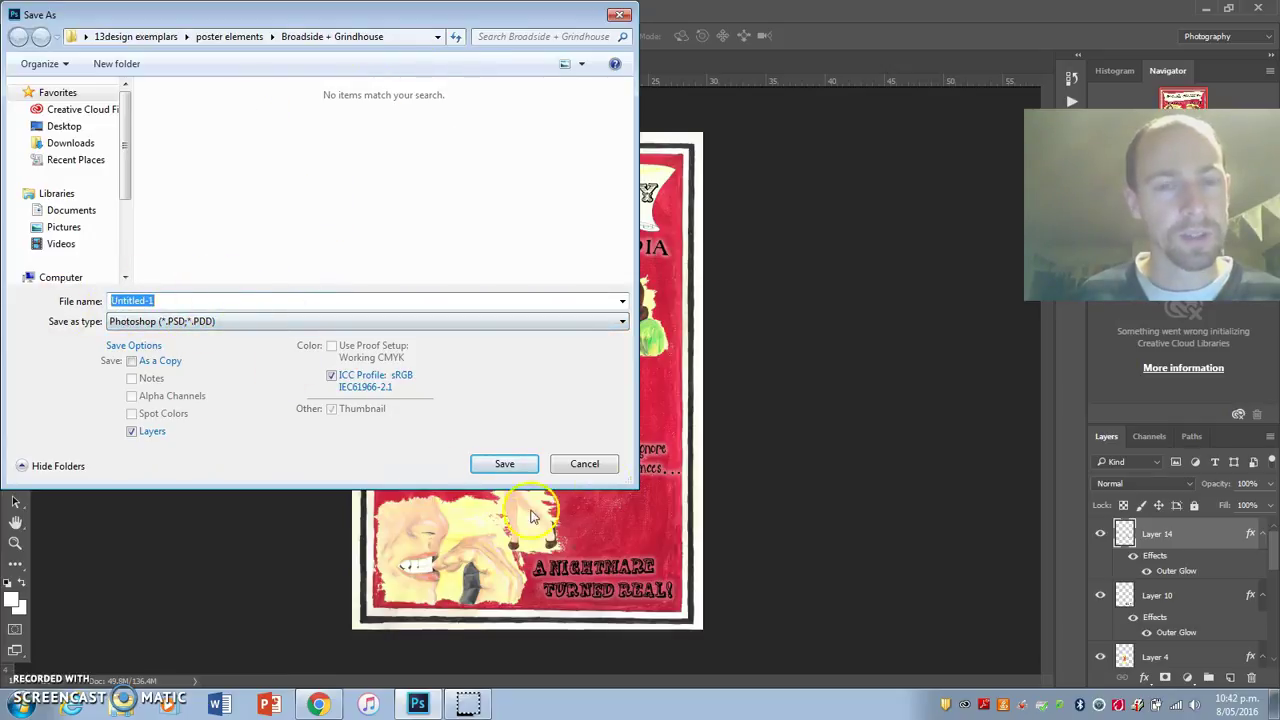
click(585, 465)
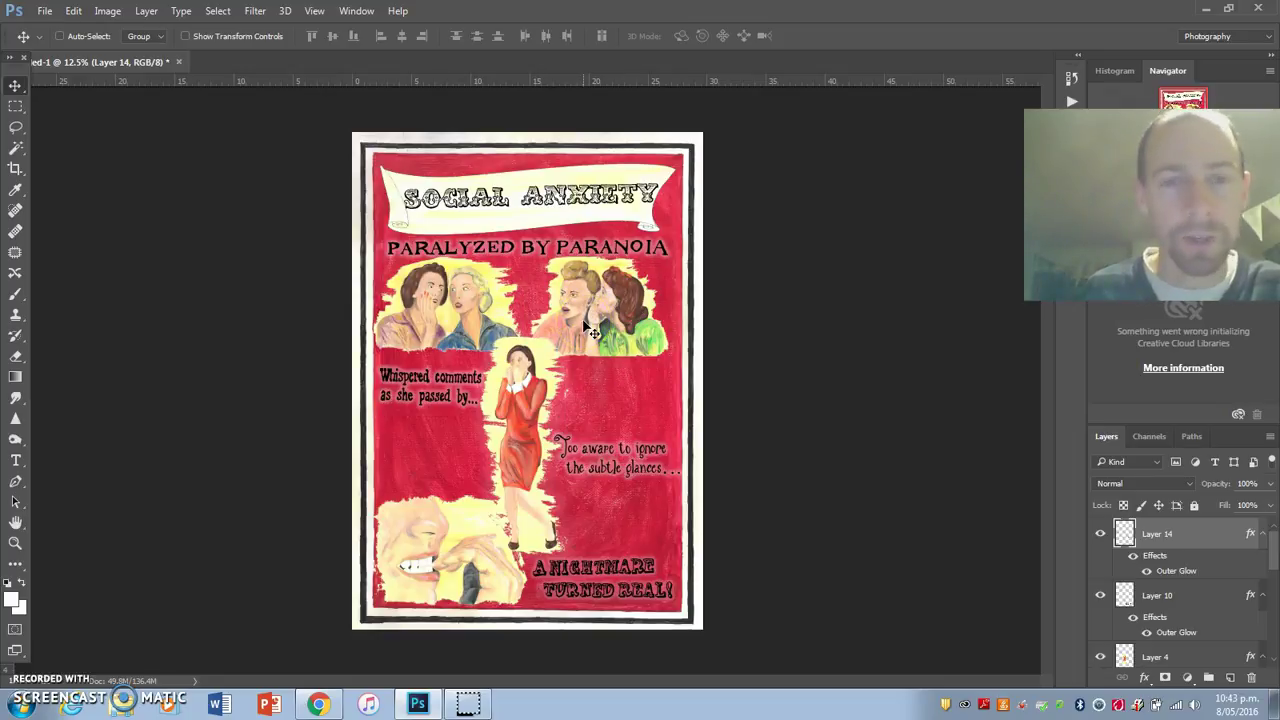
Lower the whispering women onto the red area and raise the captions toward the subtitle.
right_click(603, 312)
click(614, 323)
drag(610, 318, 615, 385)
right_click(597, 452)
click(641, 456)
drag(582, 453, 602, 436)
Lower the other women pair to mid-poster and move the red-dress figure higher.
right_click(451, 331)
click(492, 336)
drag(492, 336, 490, 400)
right_click(617, 415)
click(632, 420)
drag(632, 420, 602, 472)
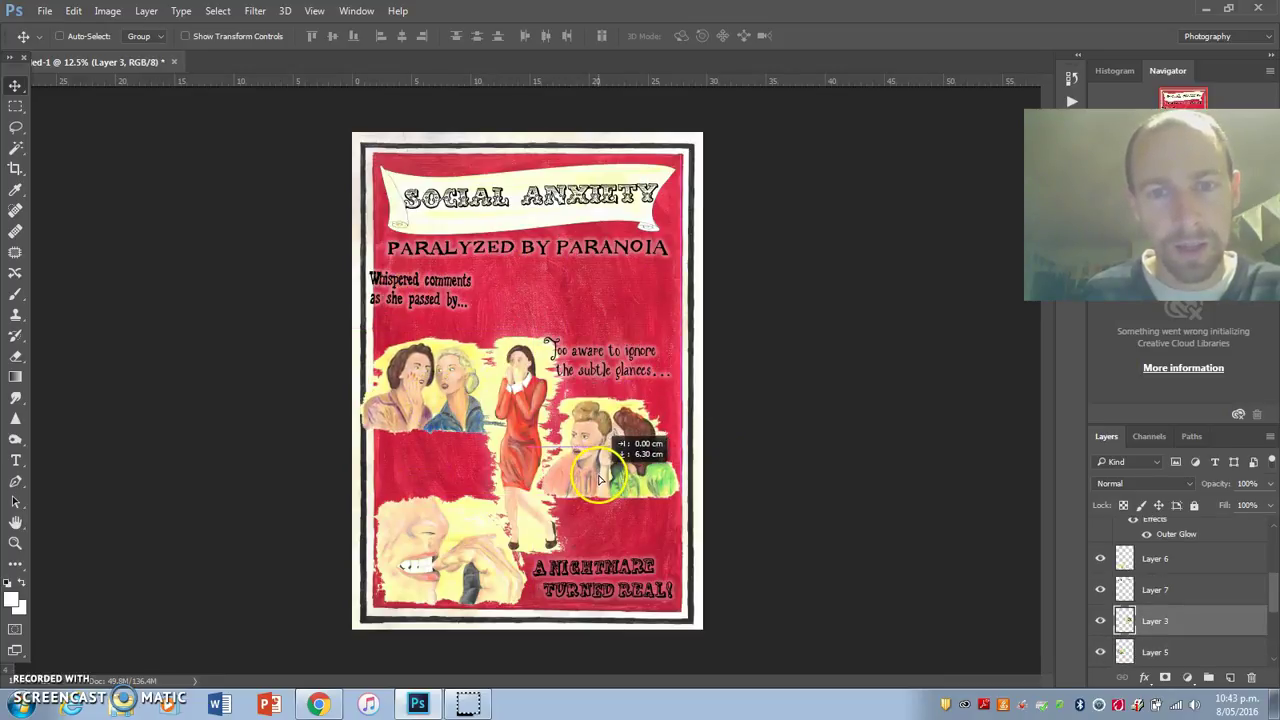
right_click(530, 407)
click(550, 411)
drag(498, 403, 478, 345)
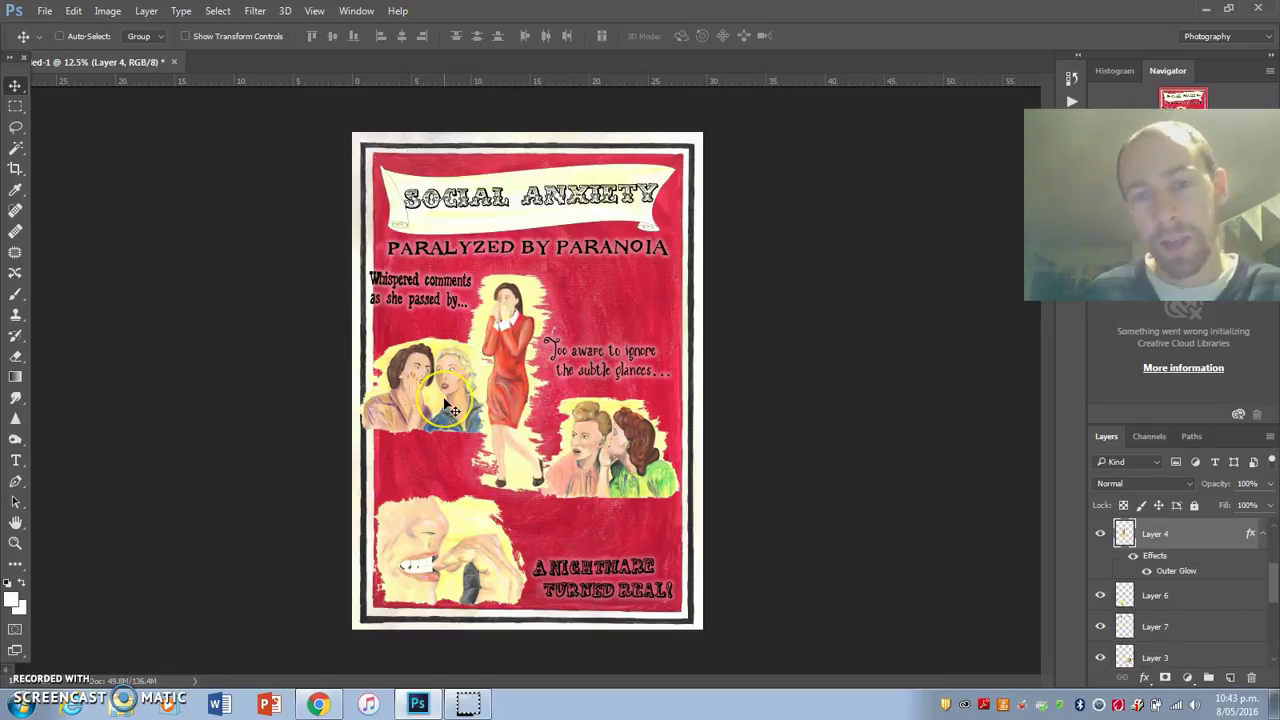